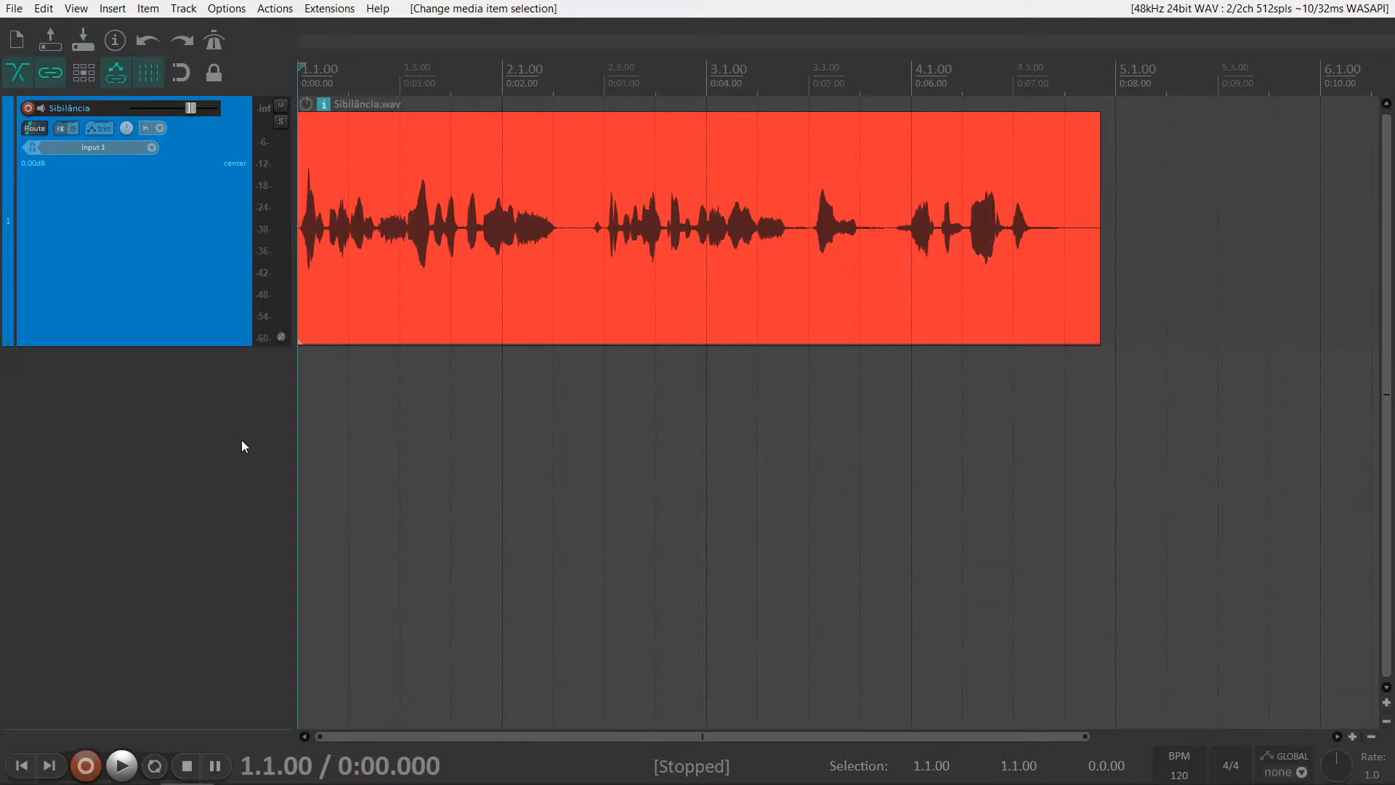
- Audition the unprocessed Sibilância.wav recording and add the JS: De-esser effect to its track
key(space)
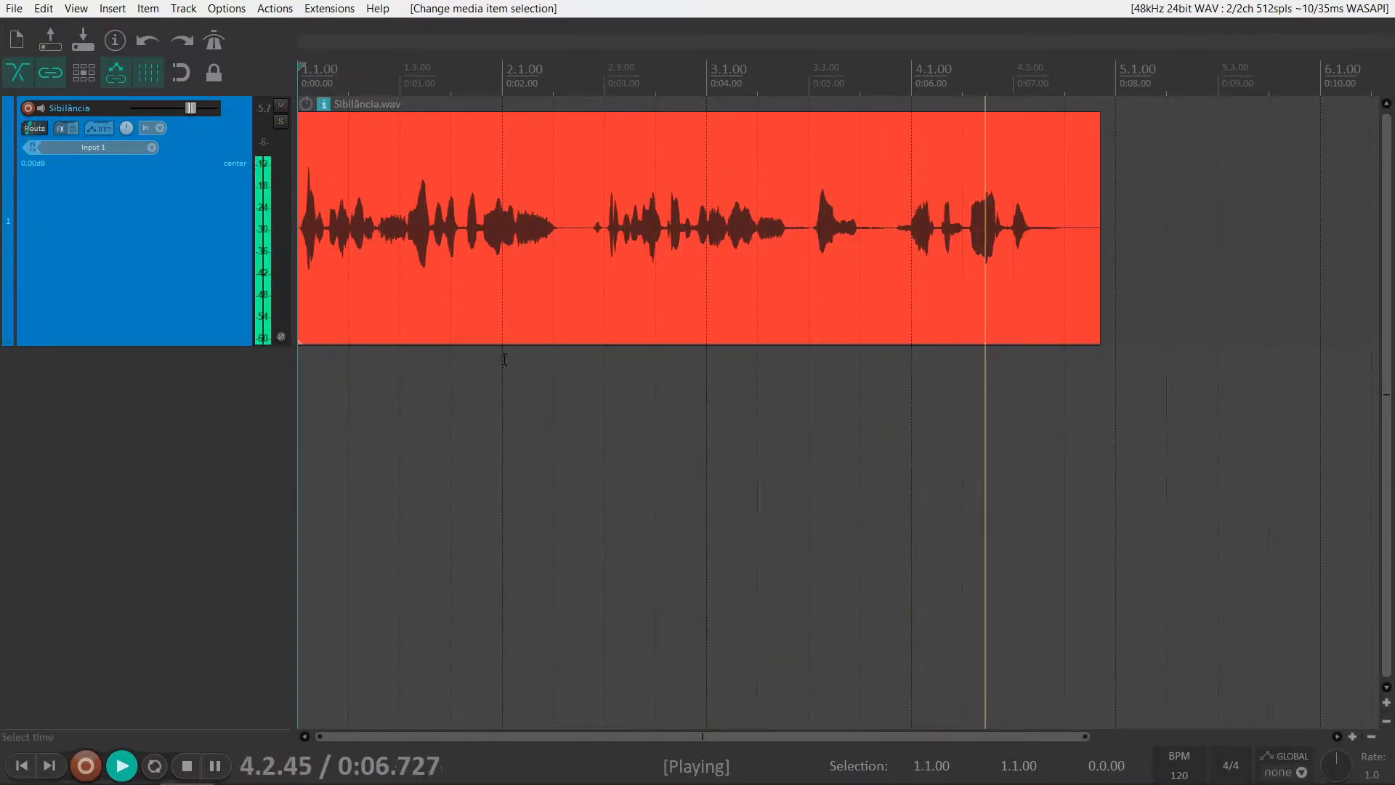
key(space)
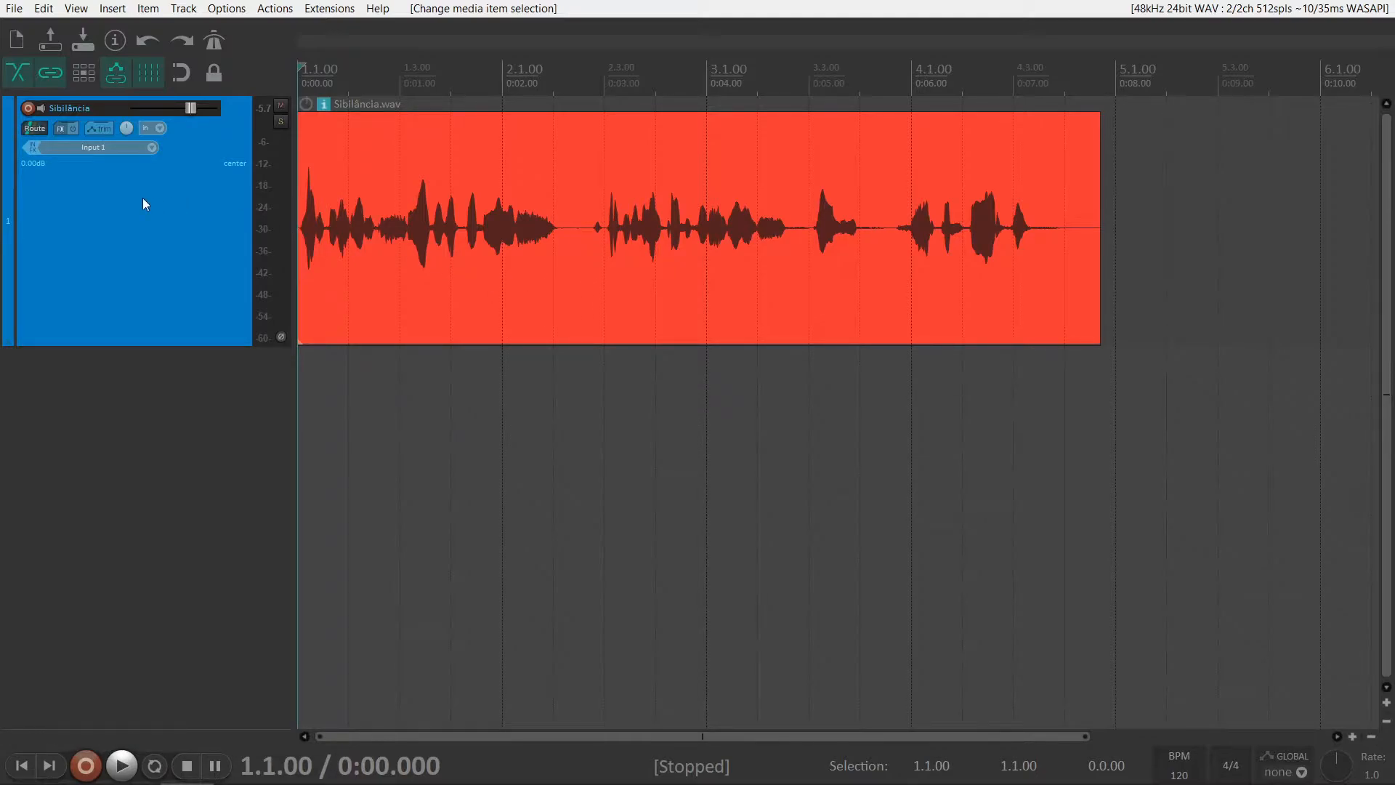
click(61, 128)
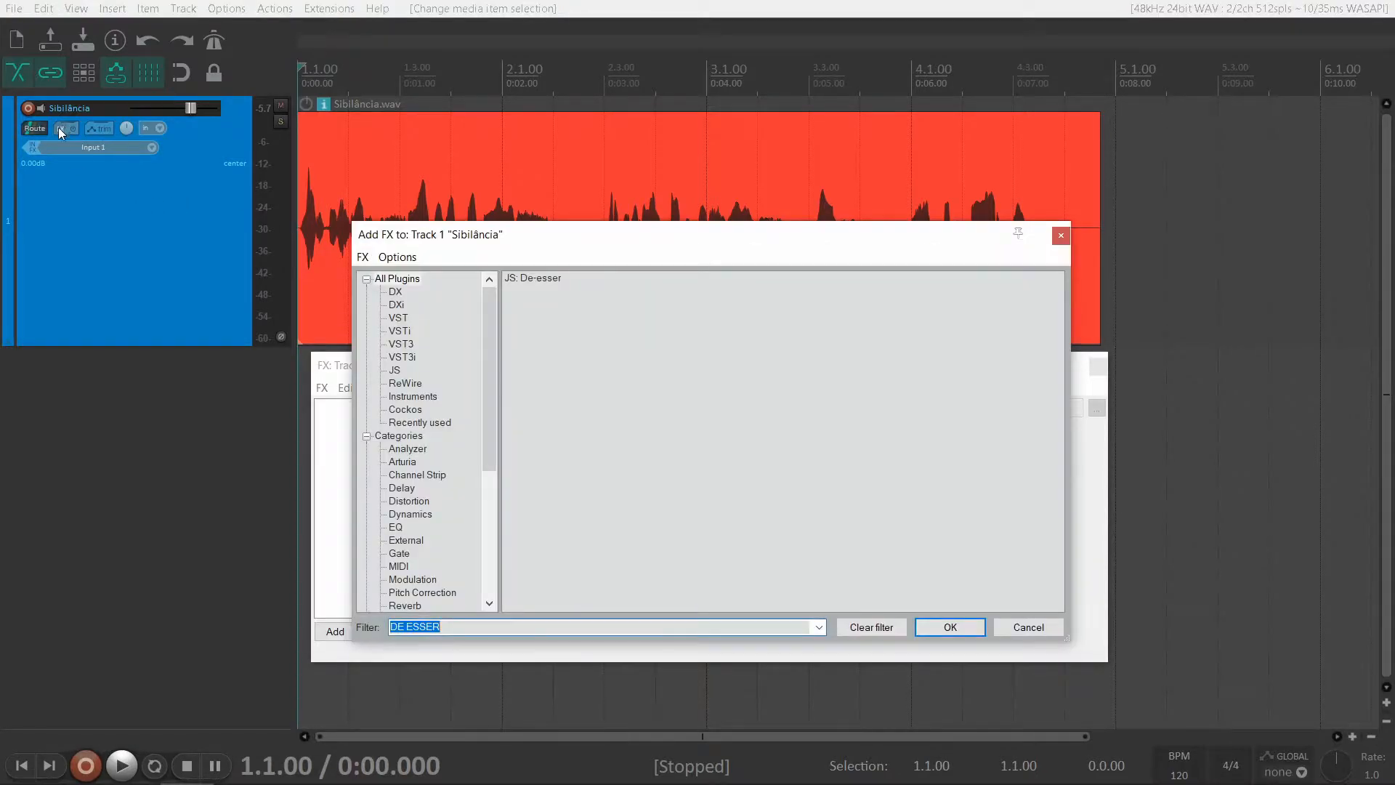
click(524, 279)
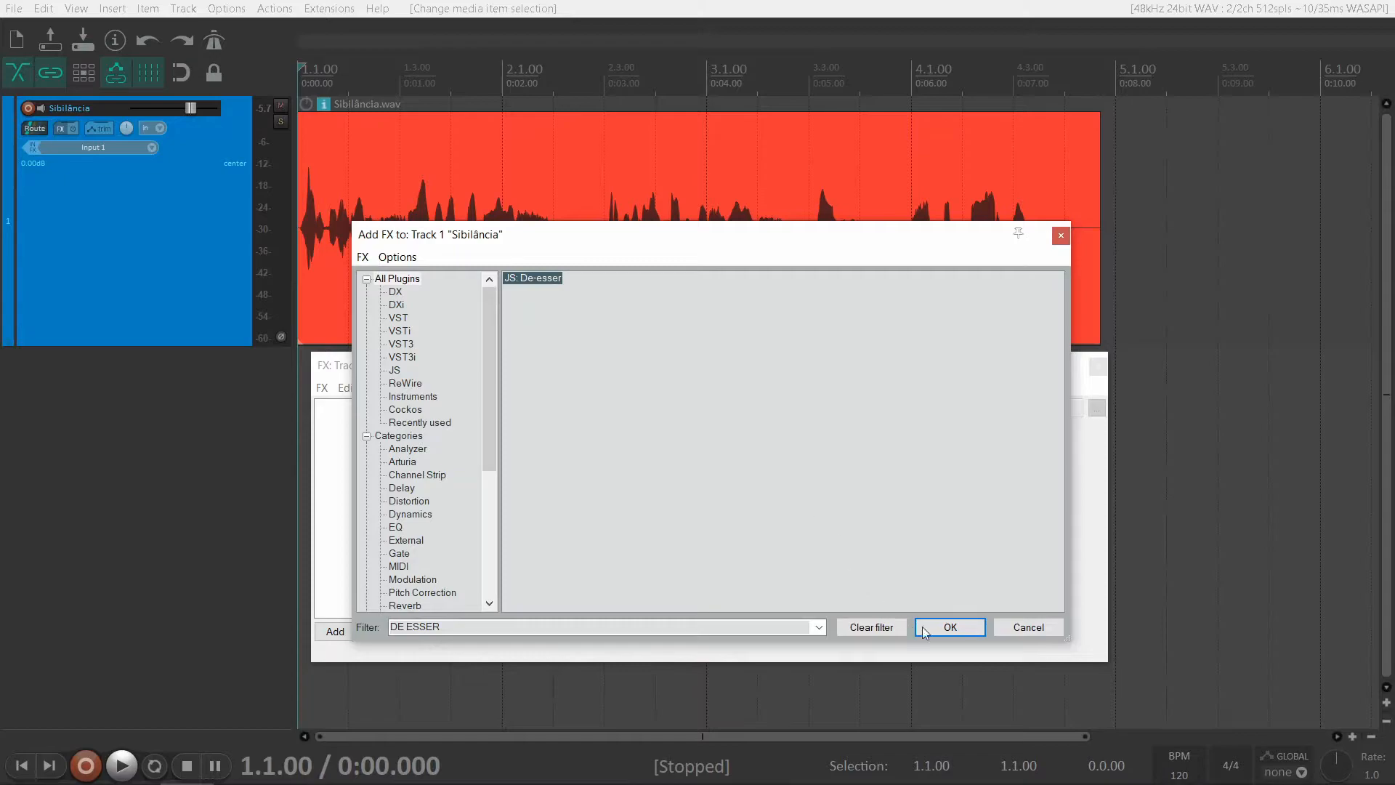
click(951, 627)
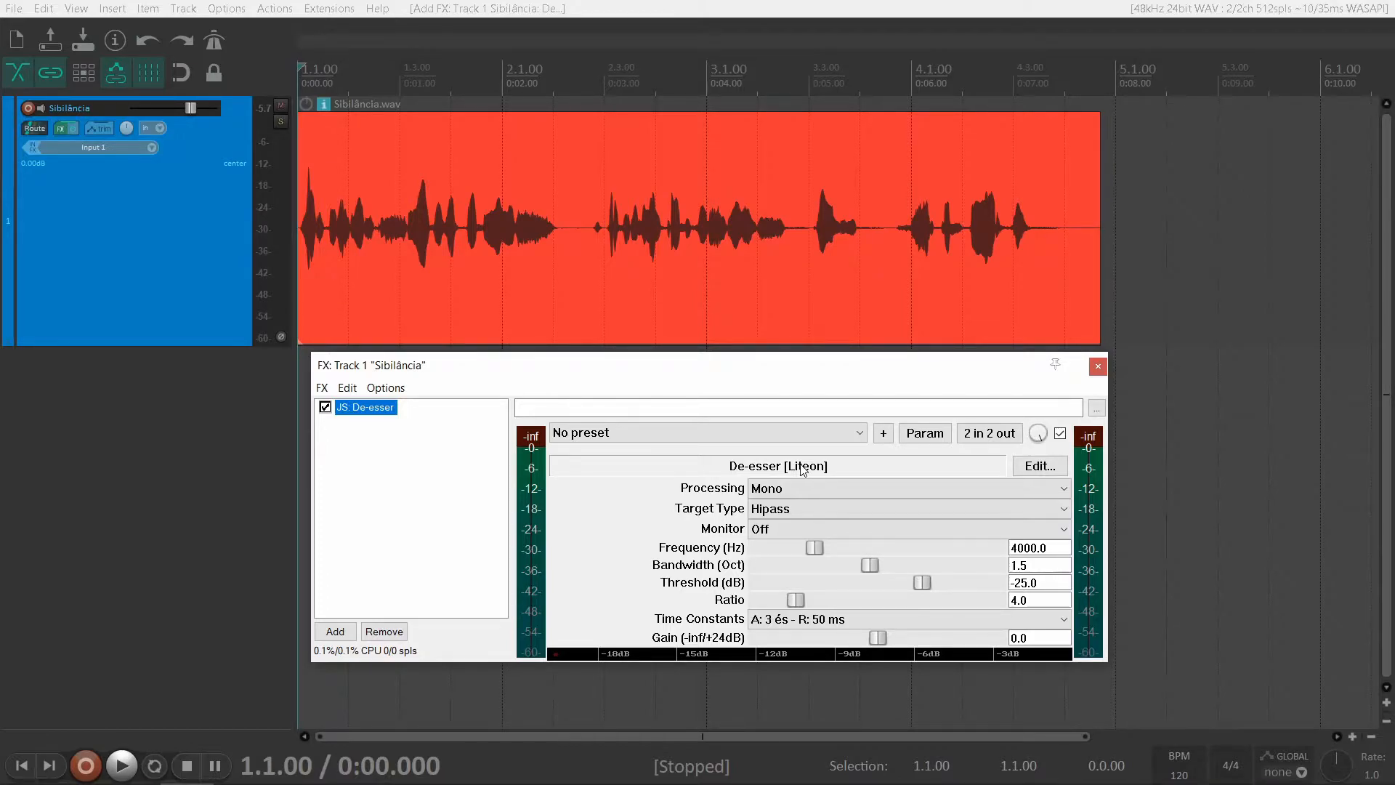
- Set the de-esser's target type to Bandpass, keeping processing on Mono and monitor Off
click(791, 487)
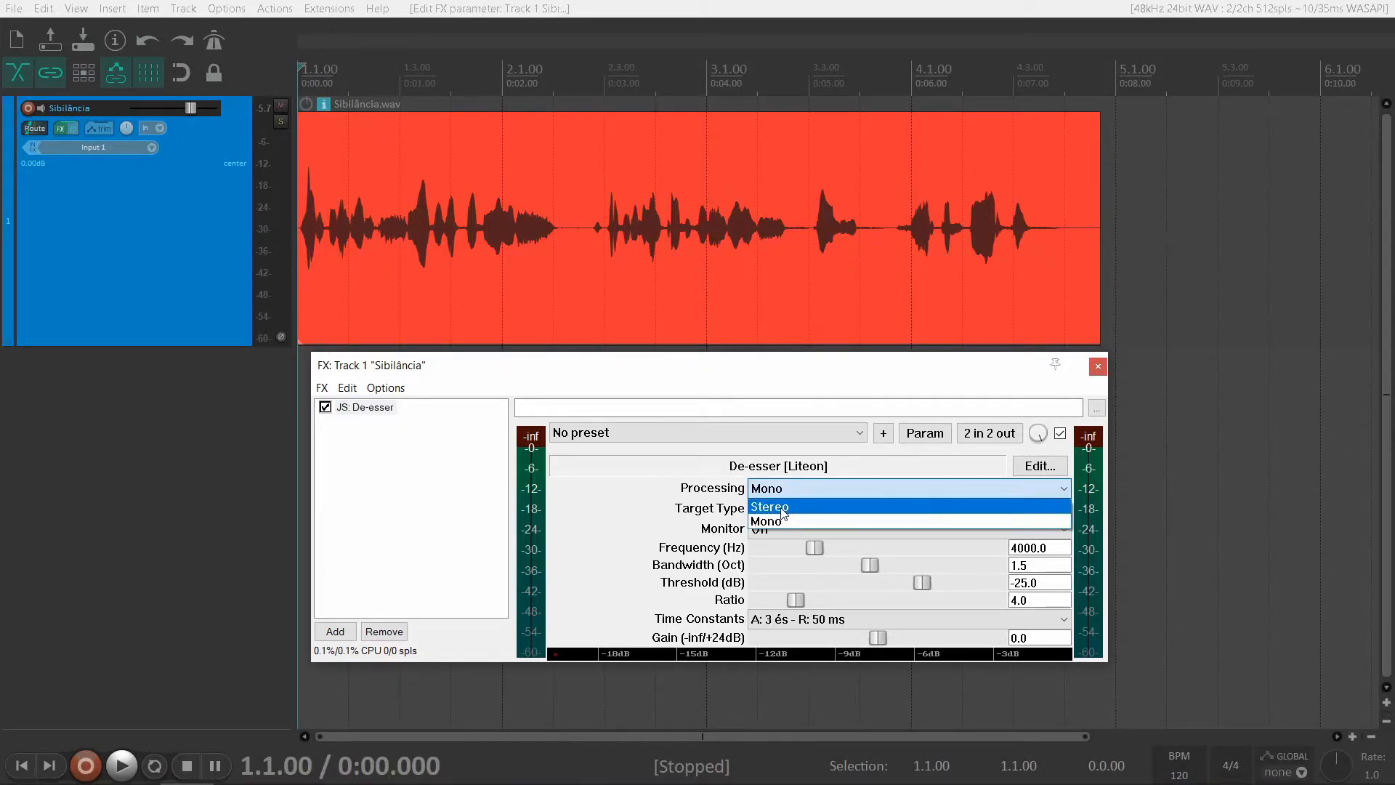
click(787, 520)
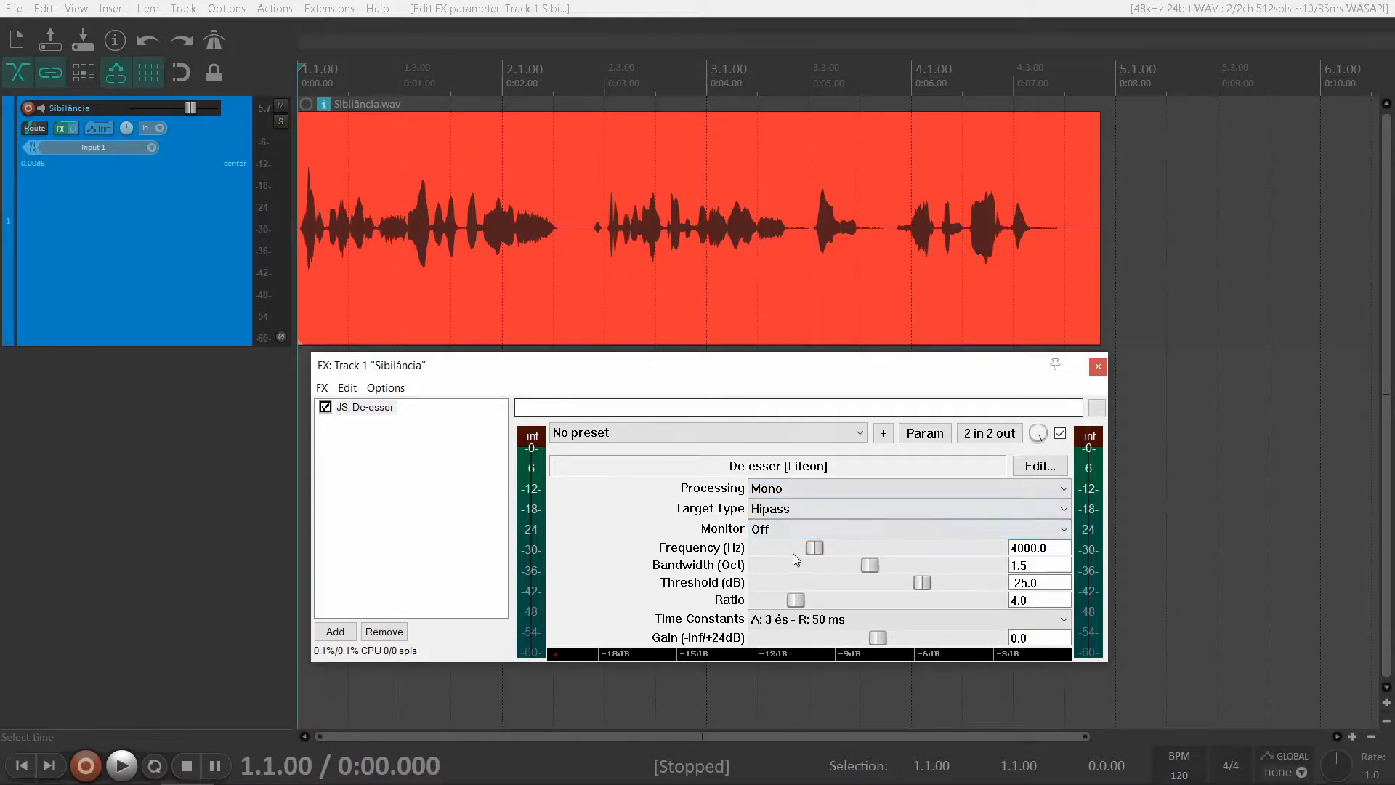
click(770, 508)
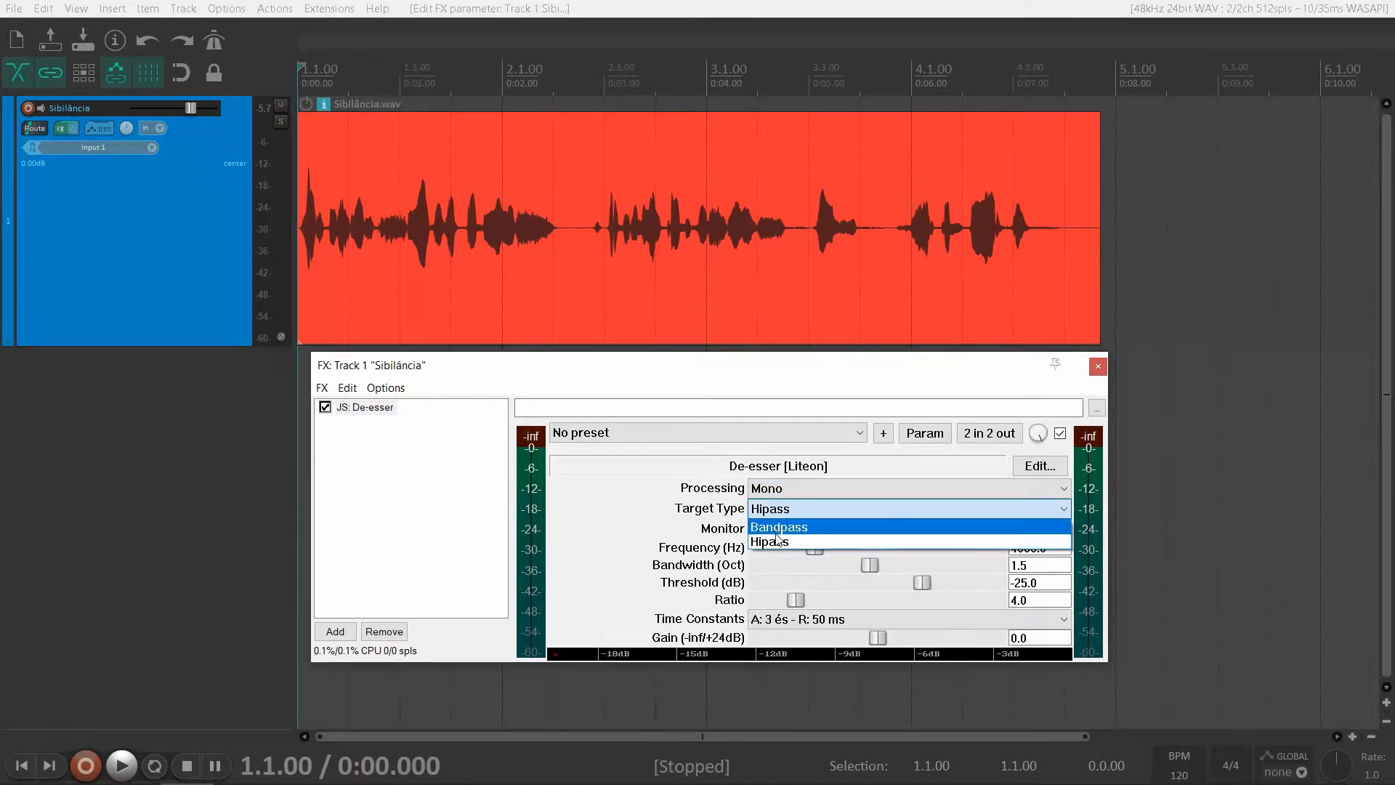
key(Up)
click(782, 533)
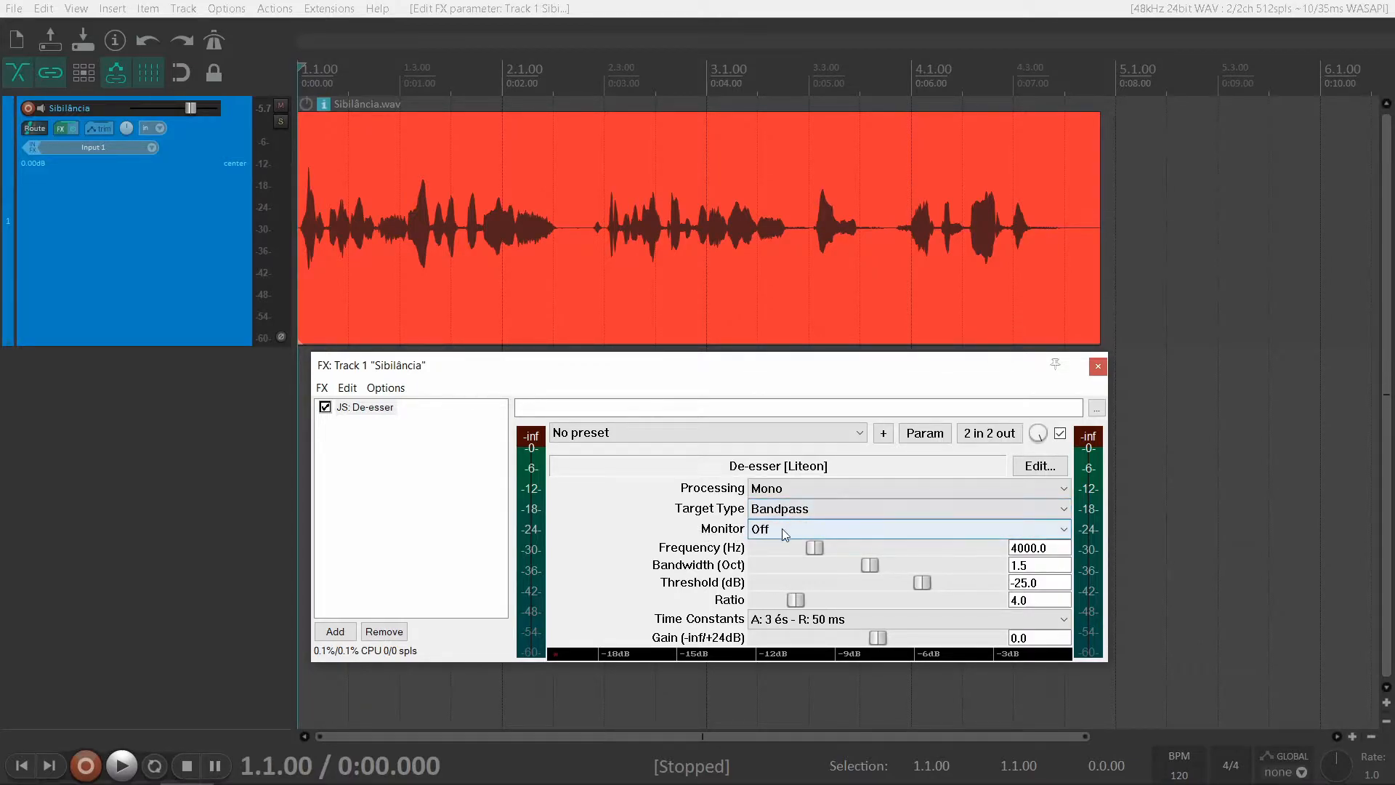
click(785, 529)
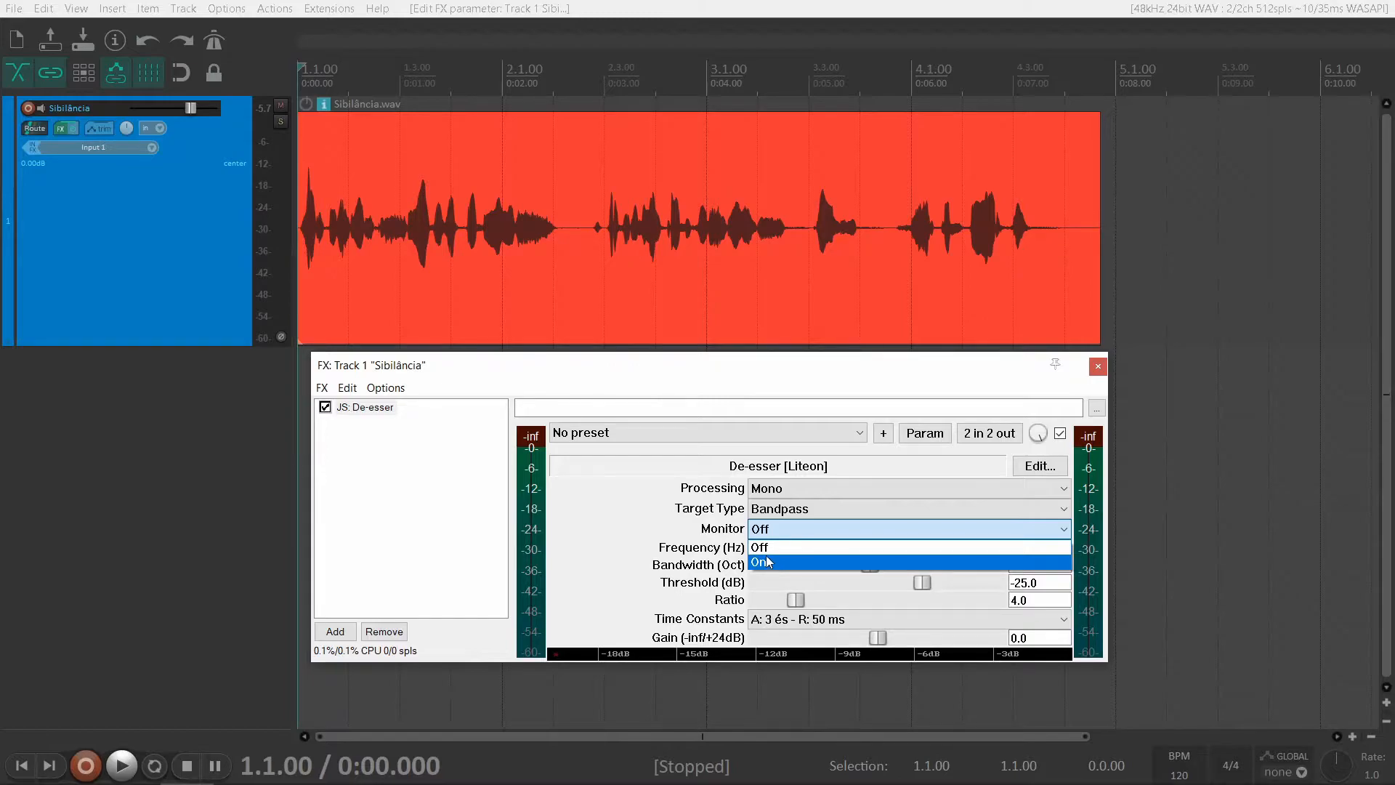
click(770, 547)
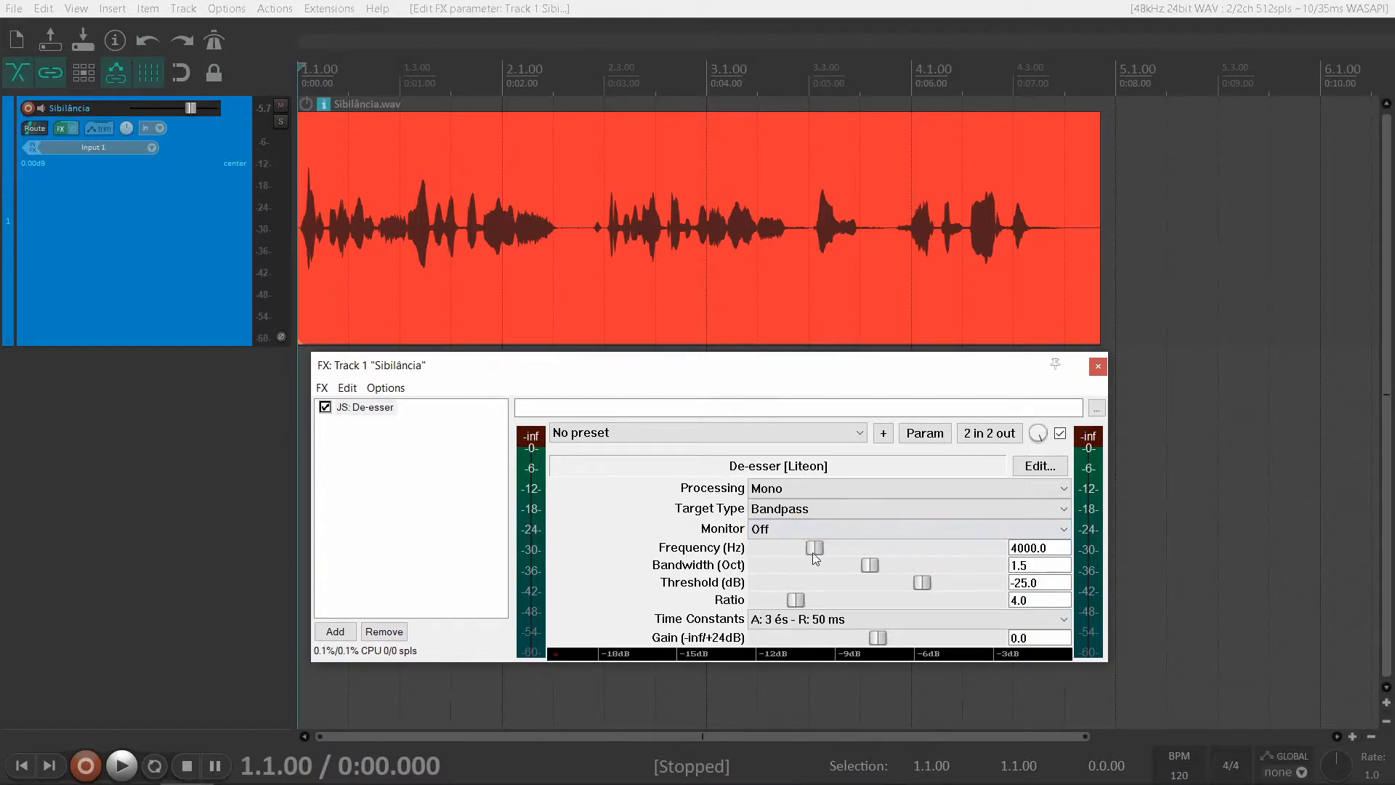
- Set the de-esser's frequency to 8995 Hz, threshold to -60.4 dB and ratio to 13.03, keeping the 3/50 ms time constants
drag(813, 549, 916, 556)
mouse_move(871, 573)
mouse_down()
mouse_move(786, 572)
mouse_move(905, 568)
mouse_move(828, 578)
mouse_move(863, 576)
mouse_move(931, 552)
mouse_move(870, 566)
mouse_up()
drag(921, 581, 816, 582)
drag(798, 603, 908, 612)
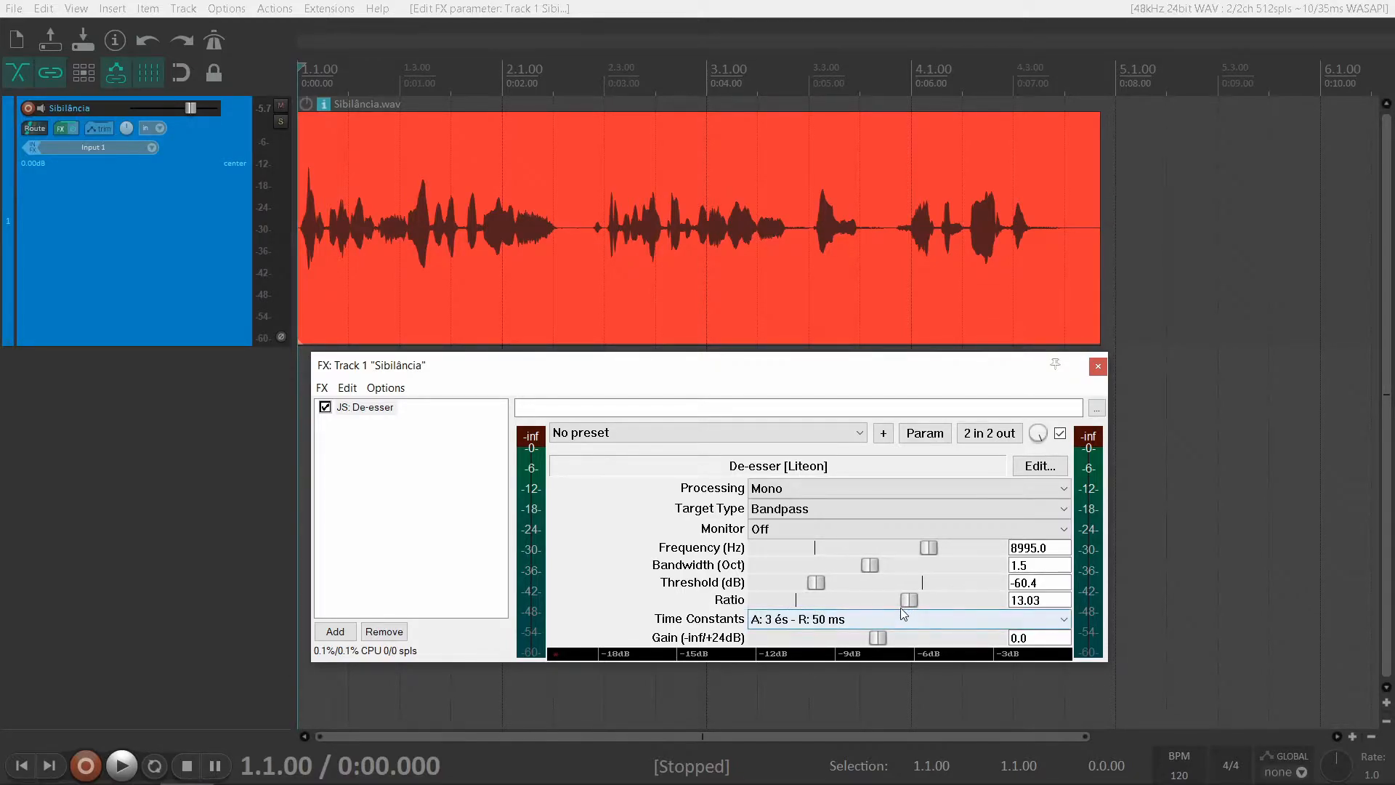
click(814, 623)
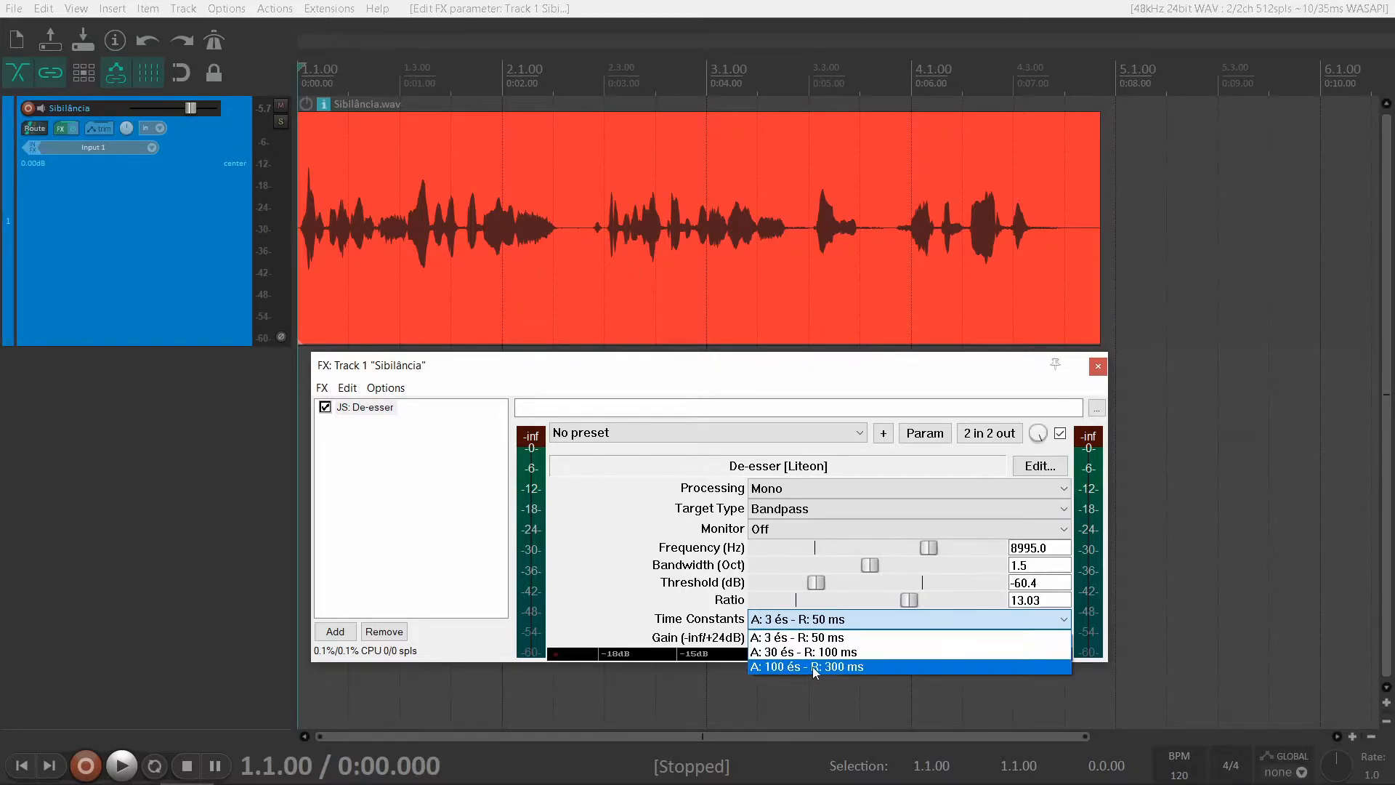
click(799, 637)
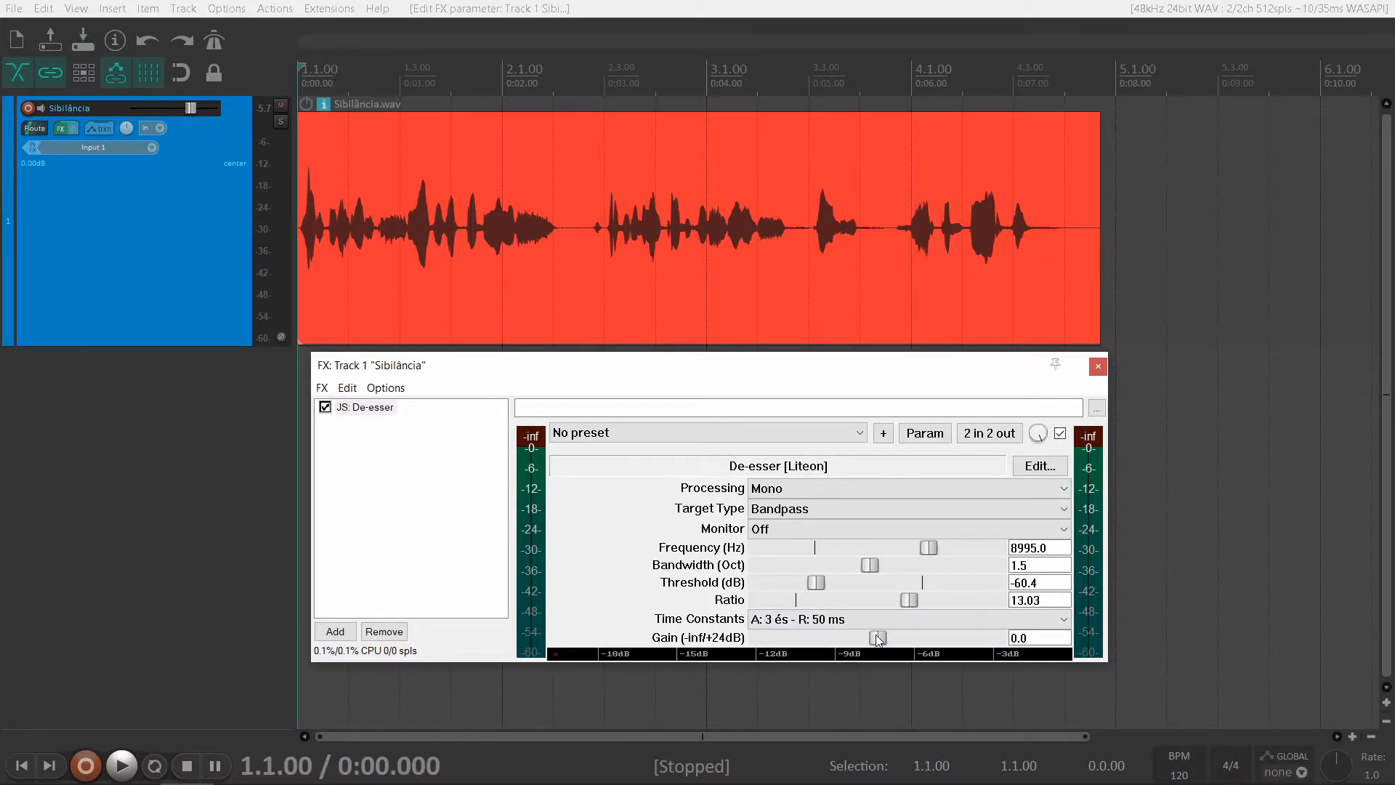
- Audition the track with the de-esser's gain at -24 dB and restore the gain to 0.0
drag(877, 637, 755, 638)
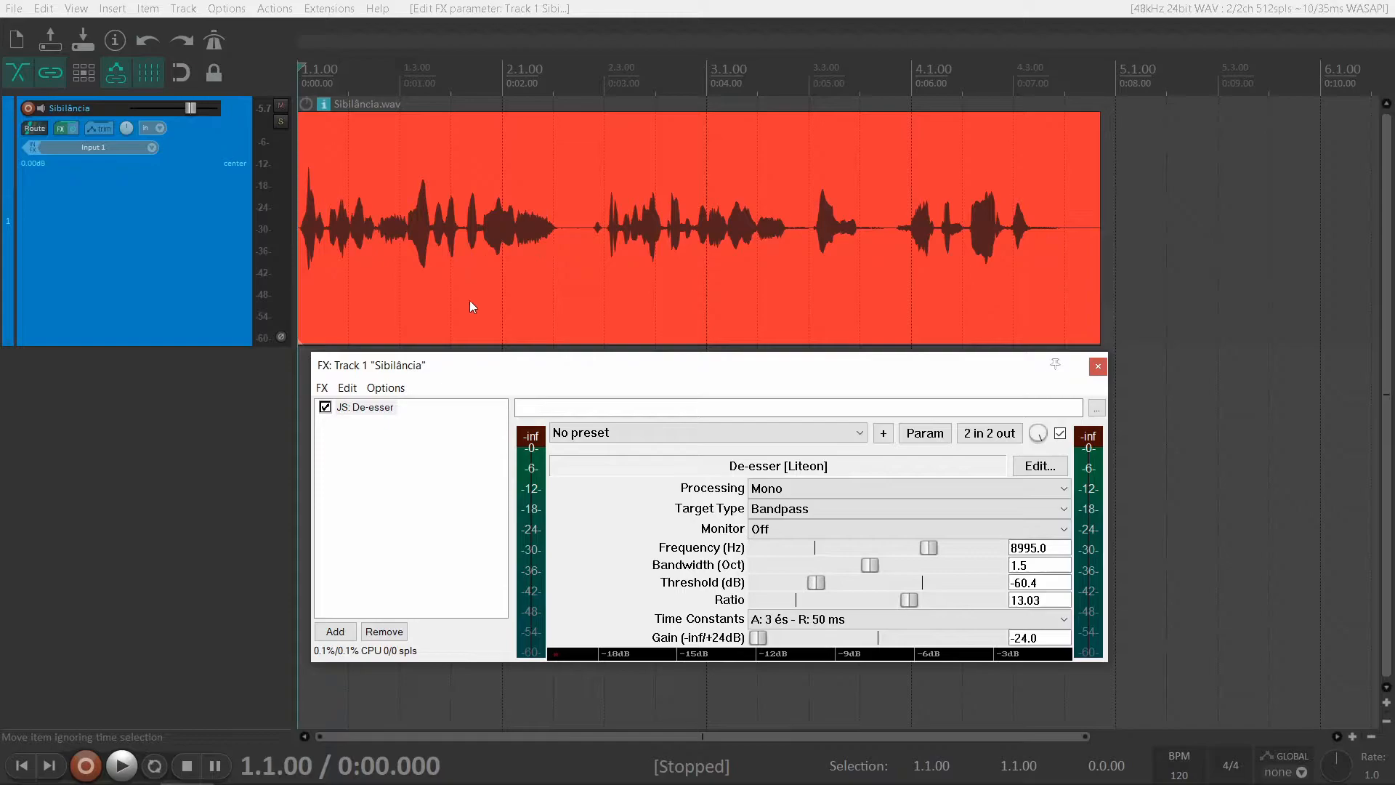
key(space)
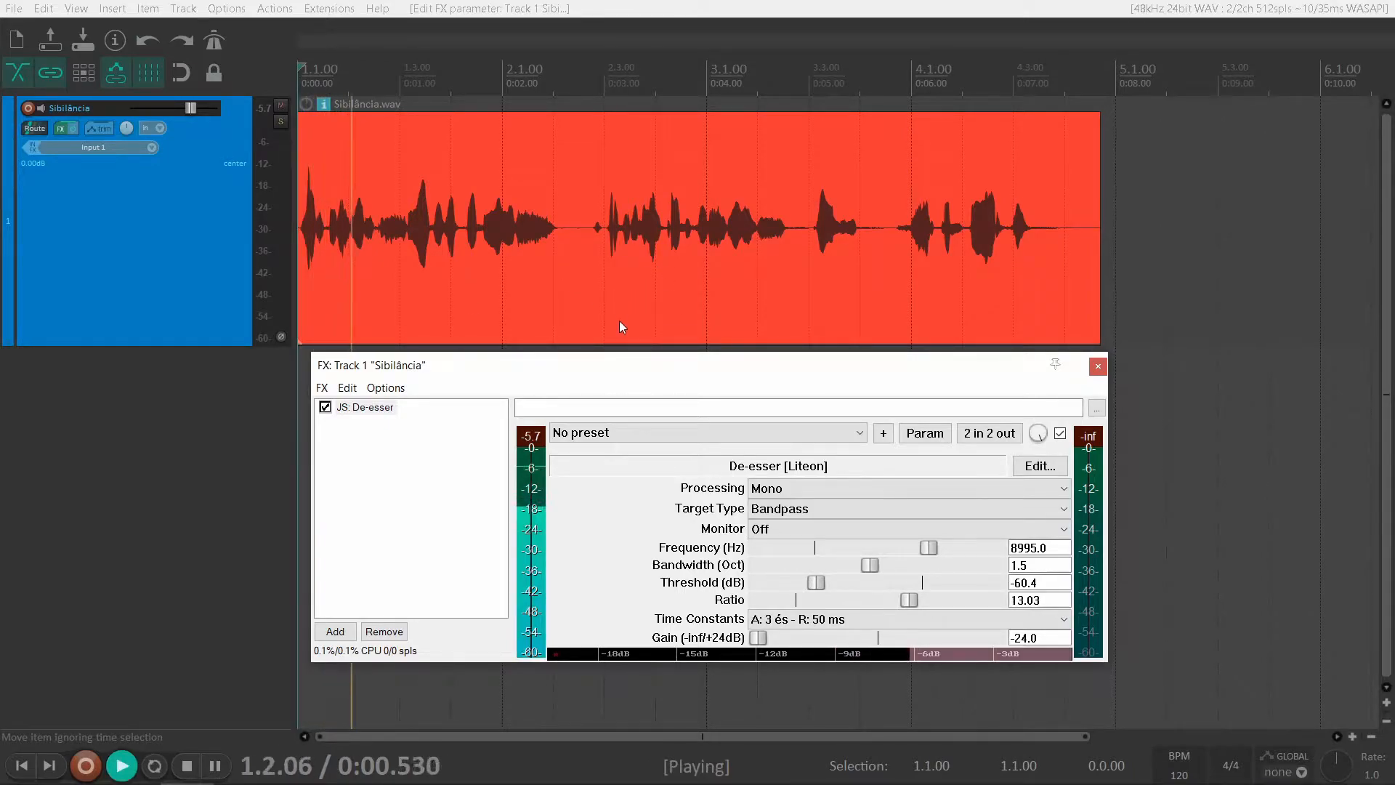
key(space)
drag(758, 638, 877, 638)
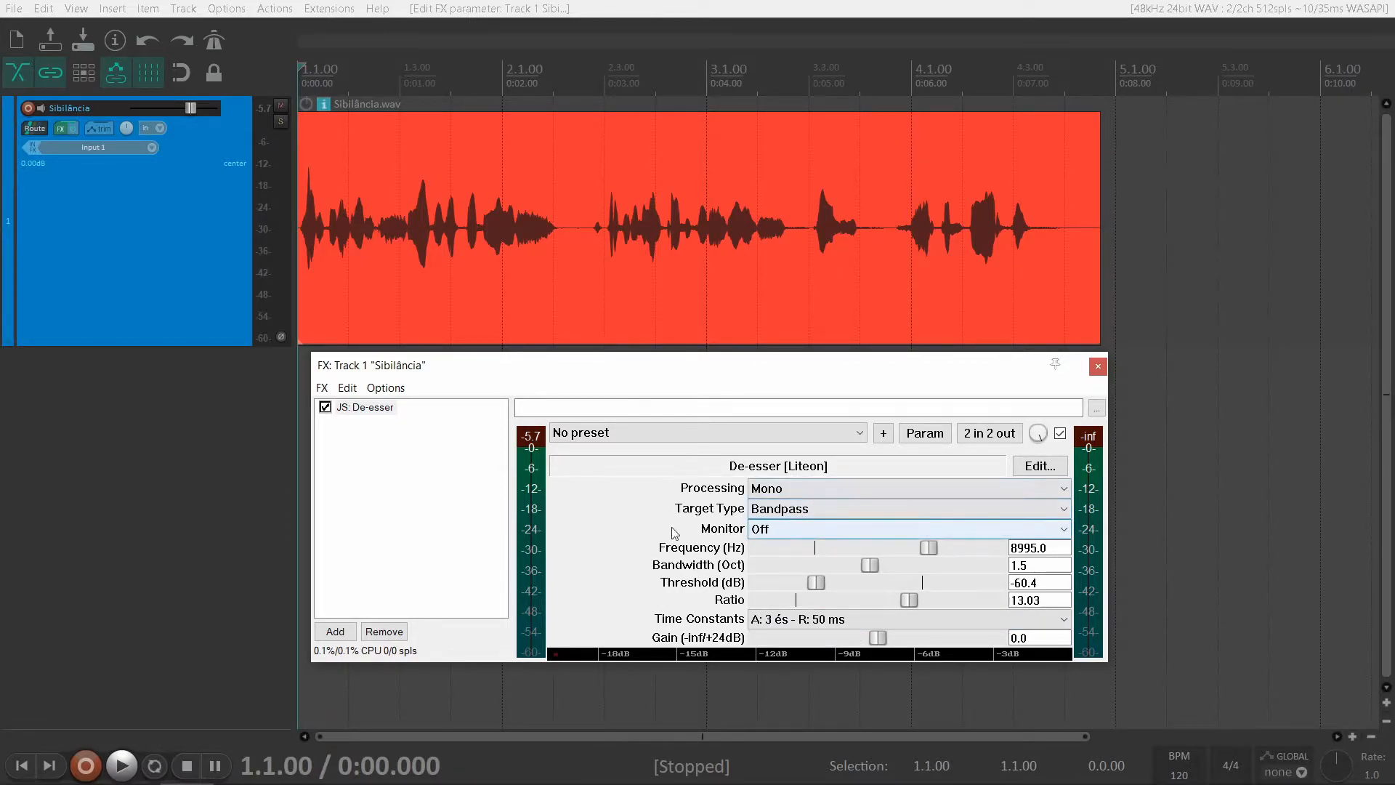
- Set the de-esser's threshold to -70.83 dB, ratio to 16.59 and frequency to 8135 Hz, auditioning the track before and after
key(space)
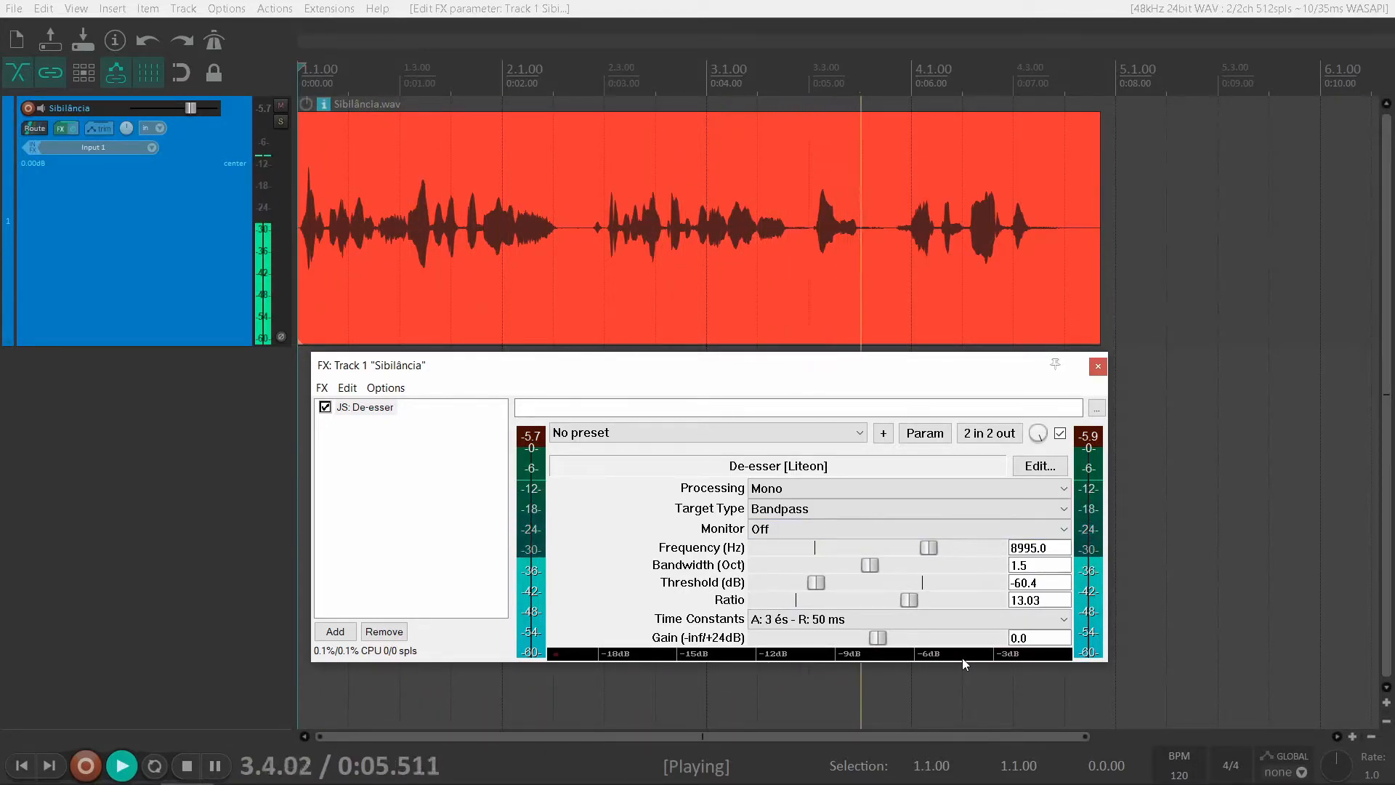
key(space)
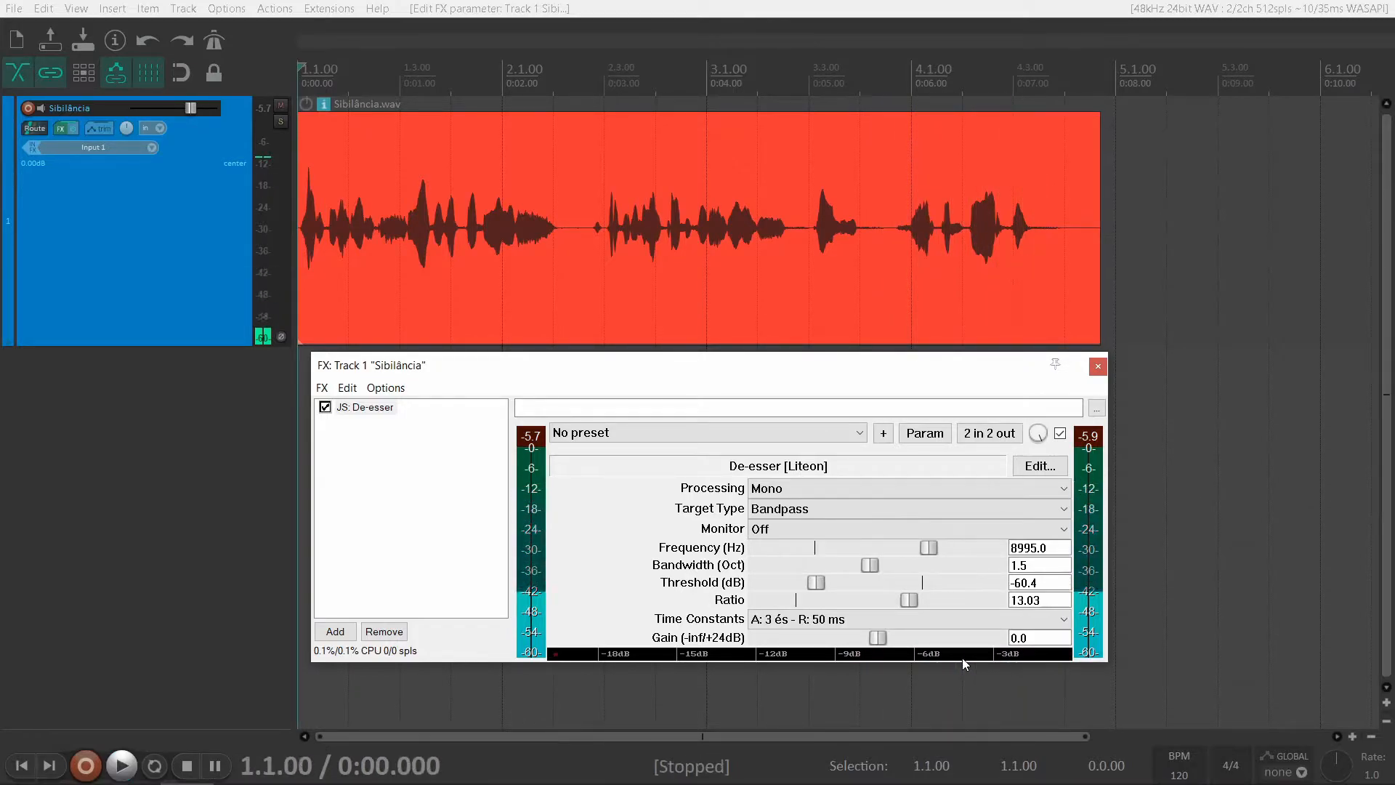
drag(815, 583, 783, 585)
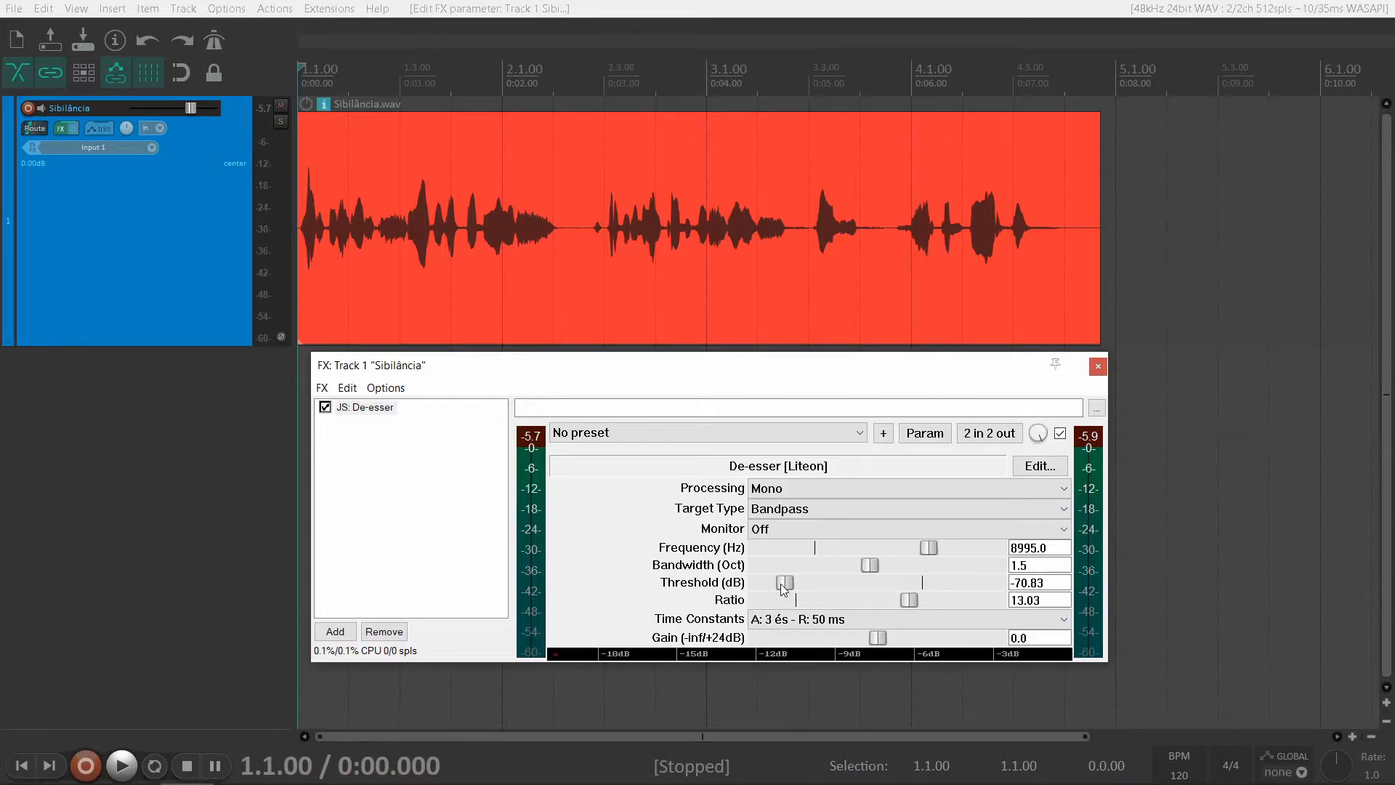
drag(908, 607, 953, 631)
drag(932, 546, 913, 563)
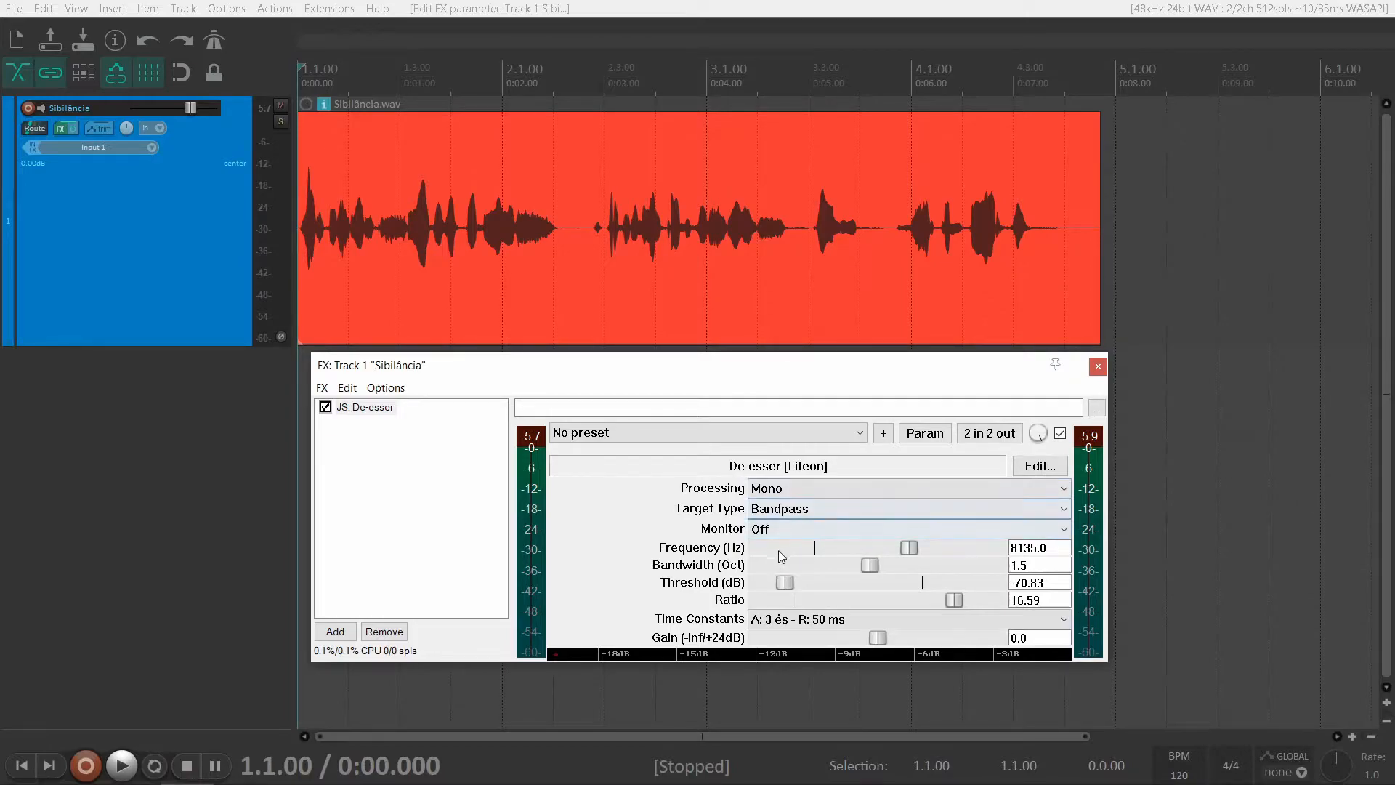
key(space)
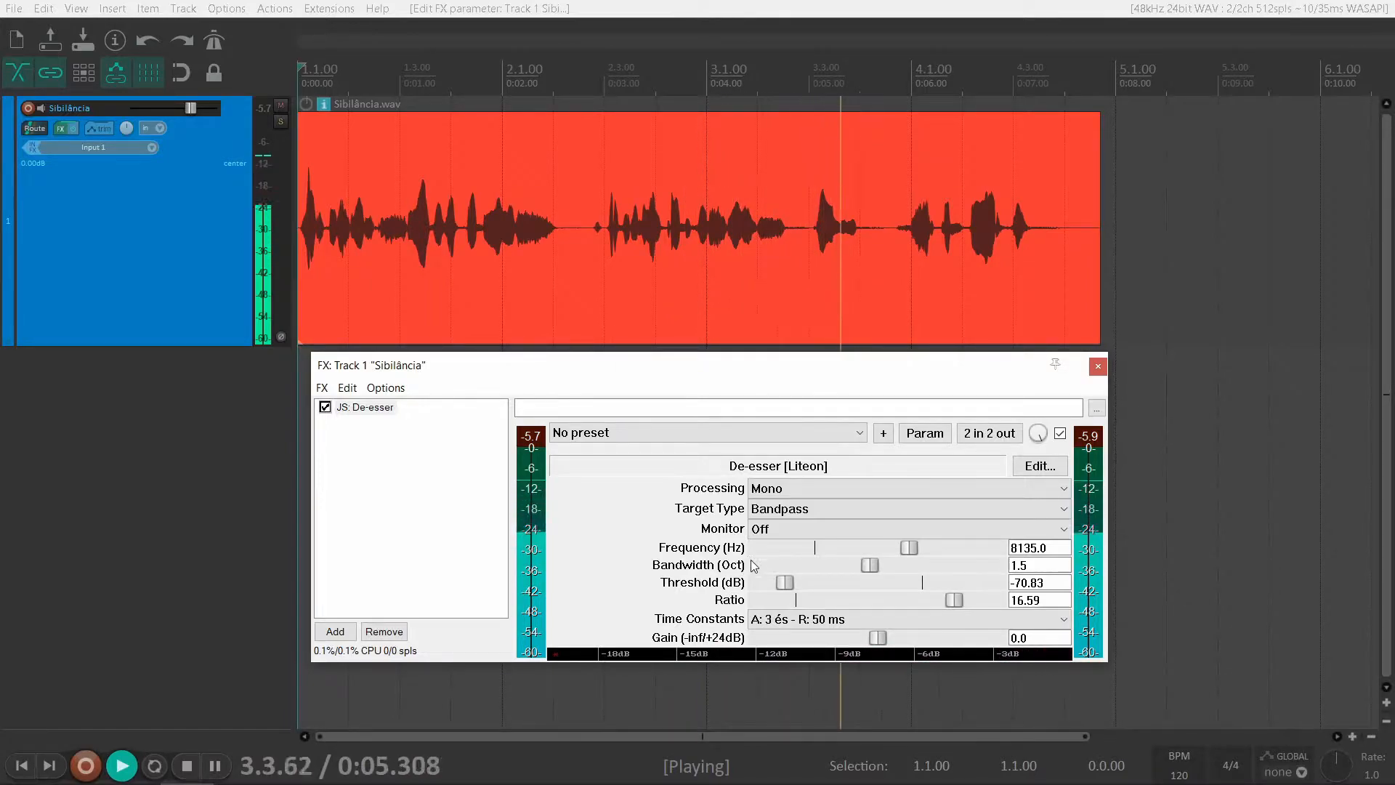
key(space)
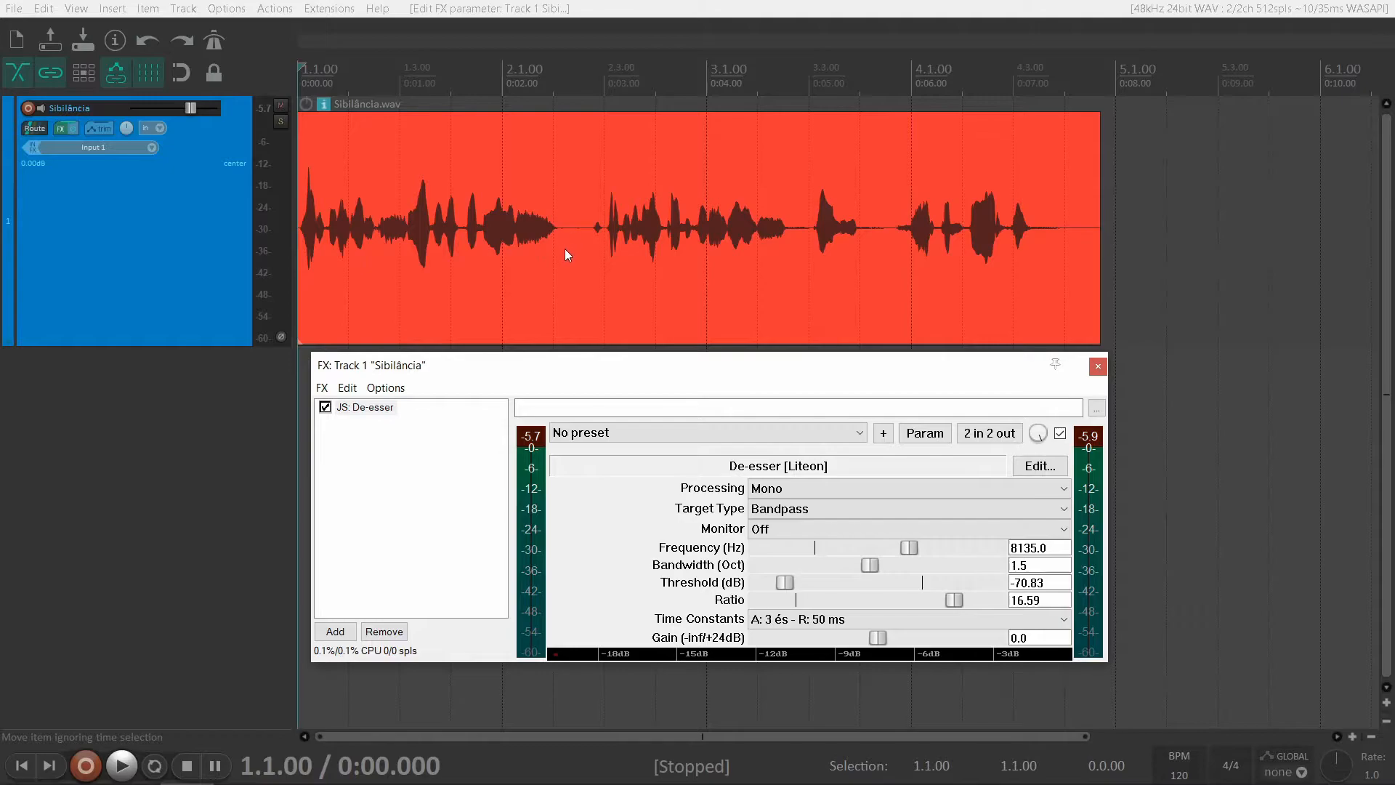
- Turn the de-esser's monitor on and raise the frequency to 9121 Hz while the track plays
click(804, 525)
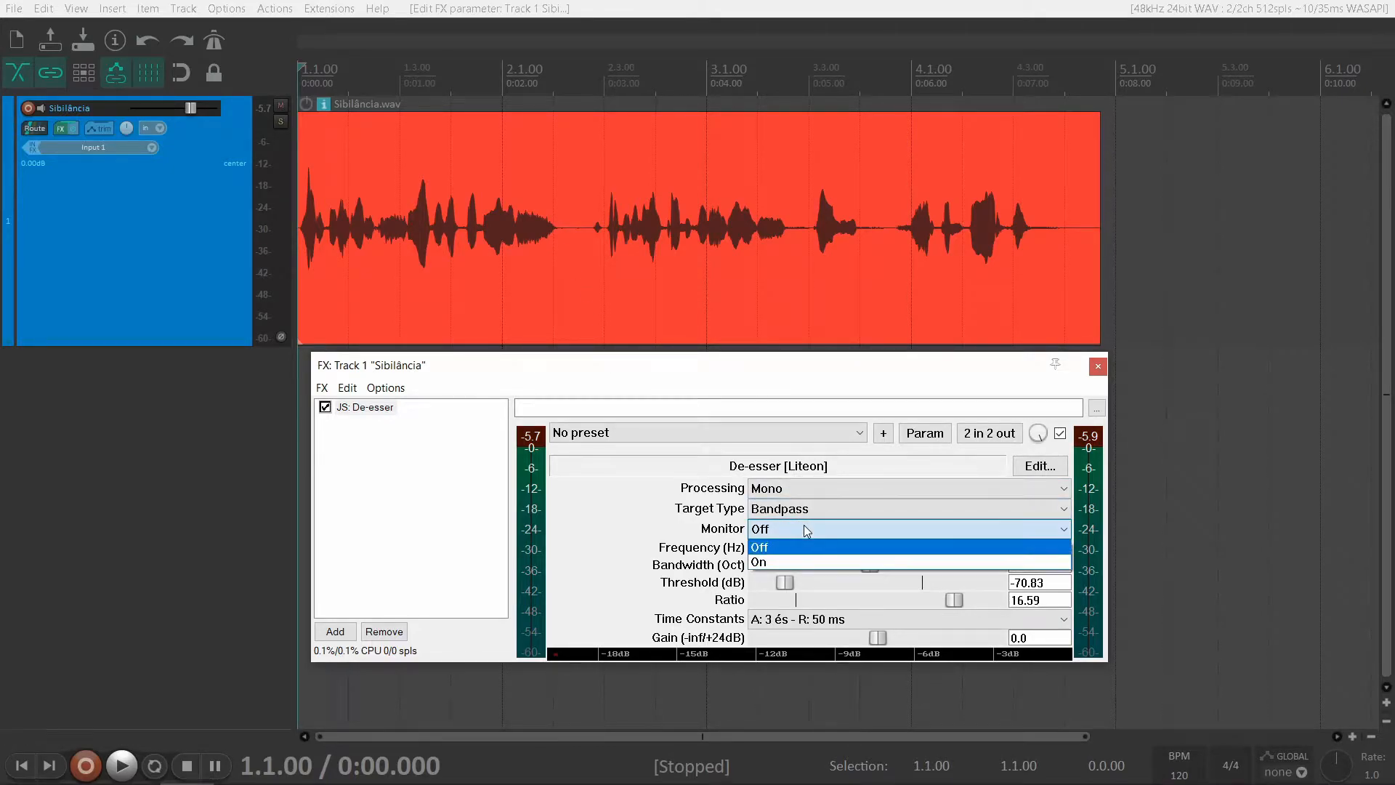
click(772, 562)
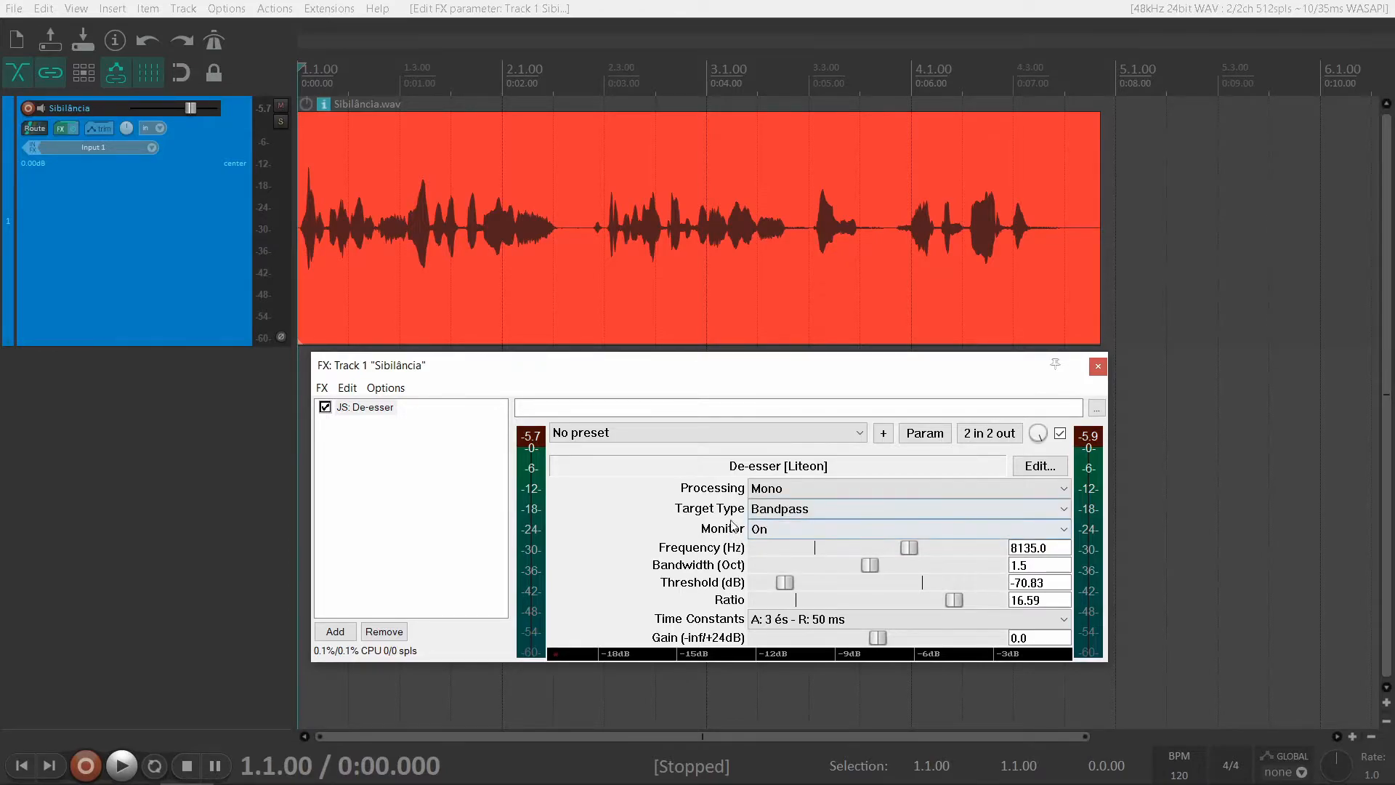
key(space)
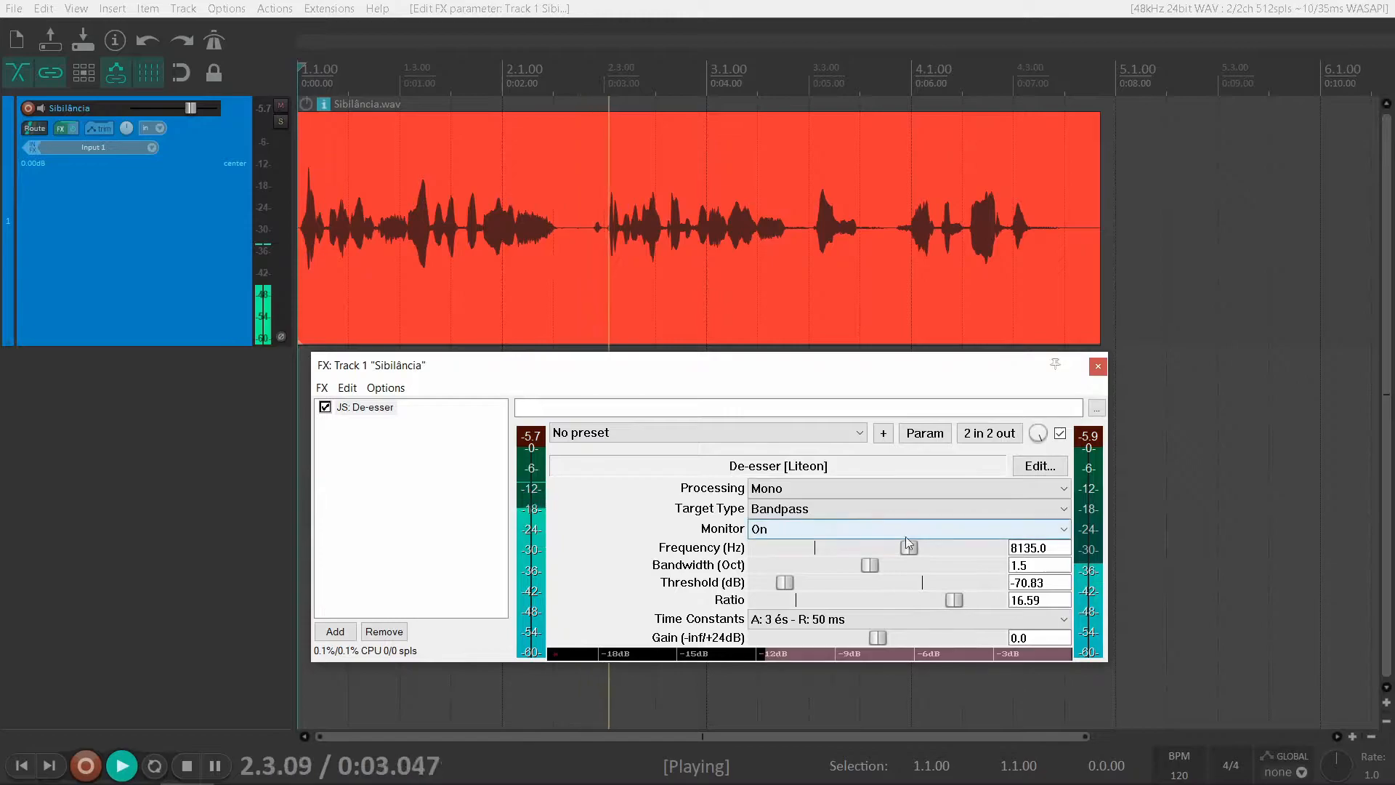
drag(912, 545, 932, 556)
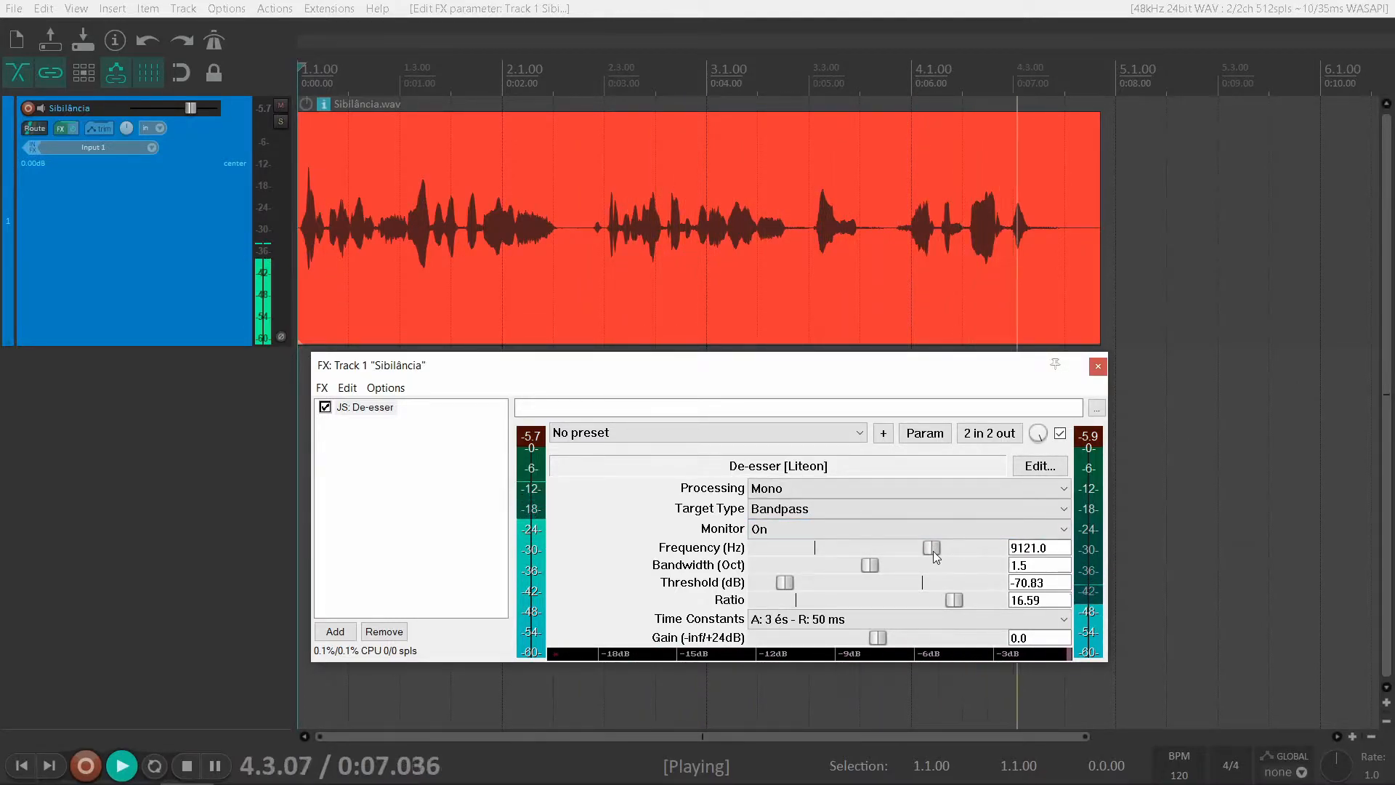
key(space)
- Lower the de-esser's frequency to 5875 Hz and audition the monitored band
drag(933, 550, 859, 546)
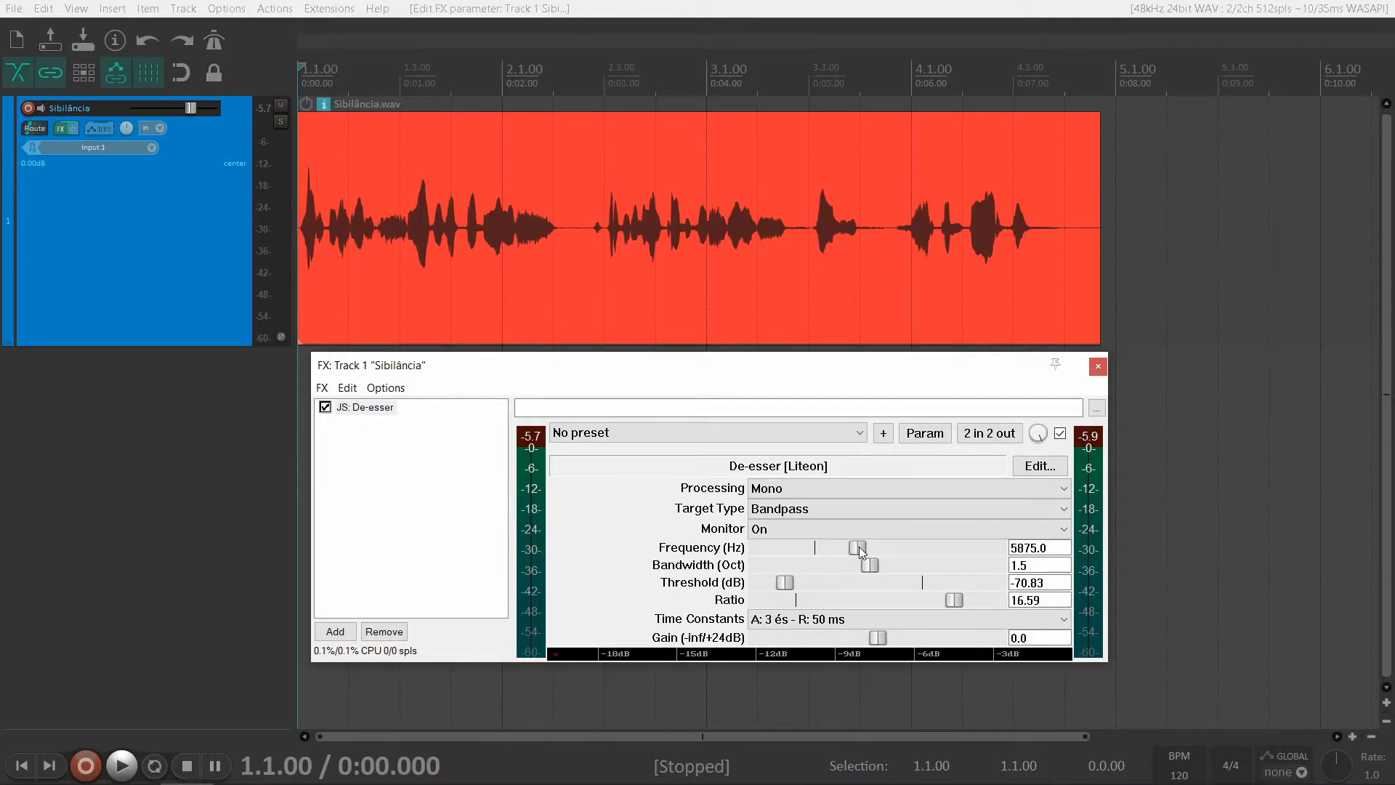
key(space)
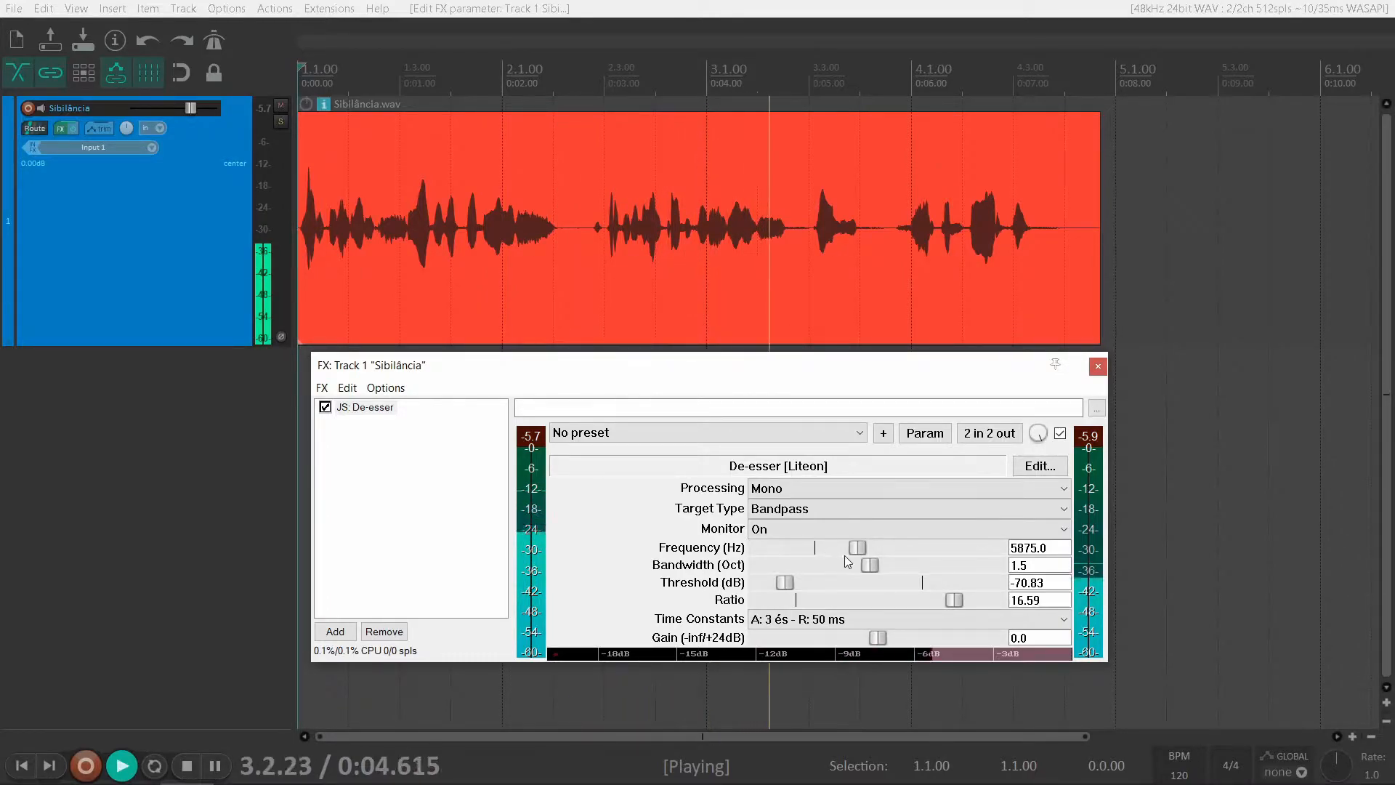
key(space)
- Turn the de-esser's monitor off and set the frequency to 9374 Hz while auditioning the track
click(774, 530)
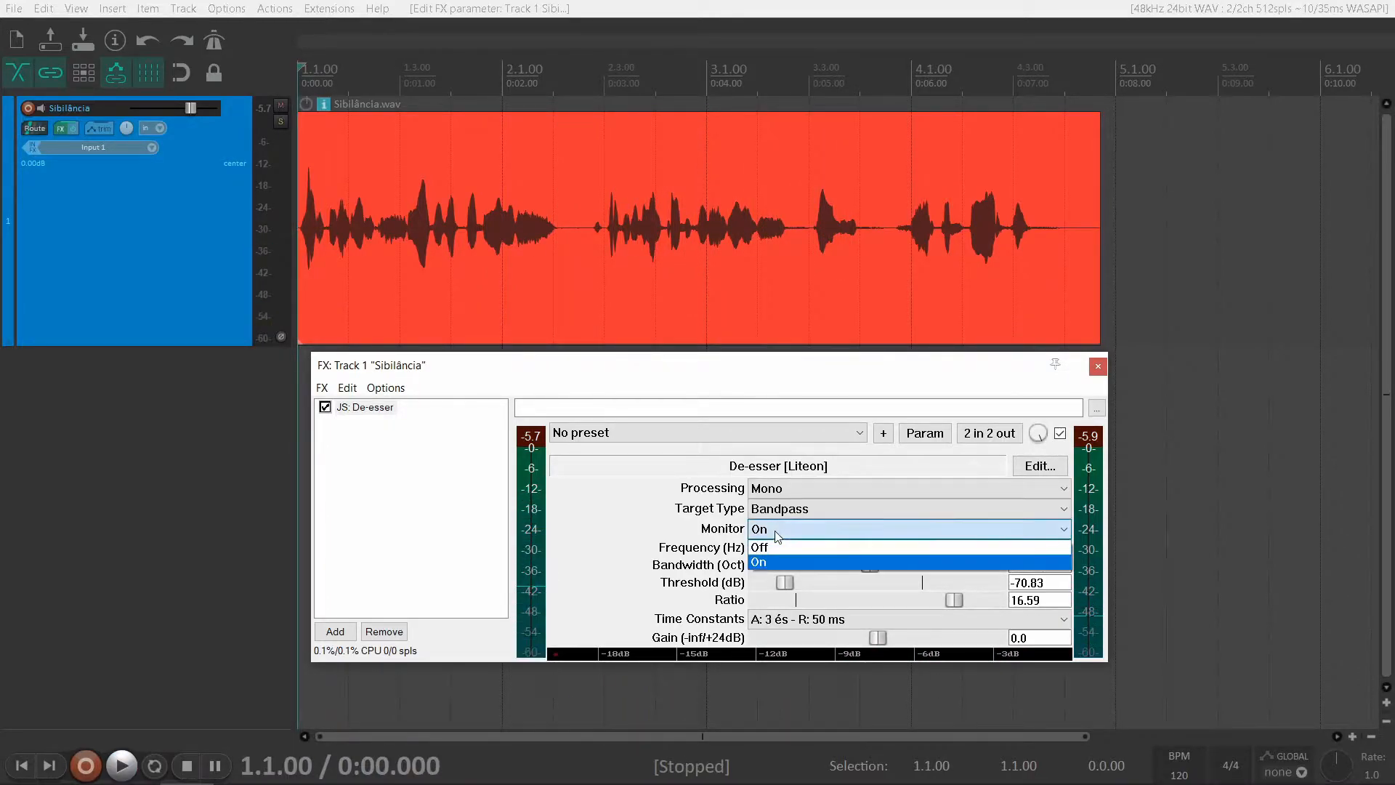
click(772, 547)
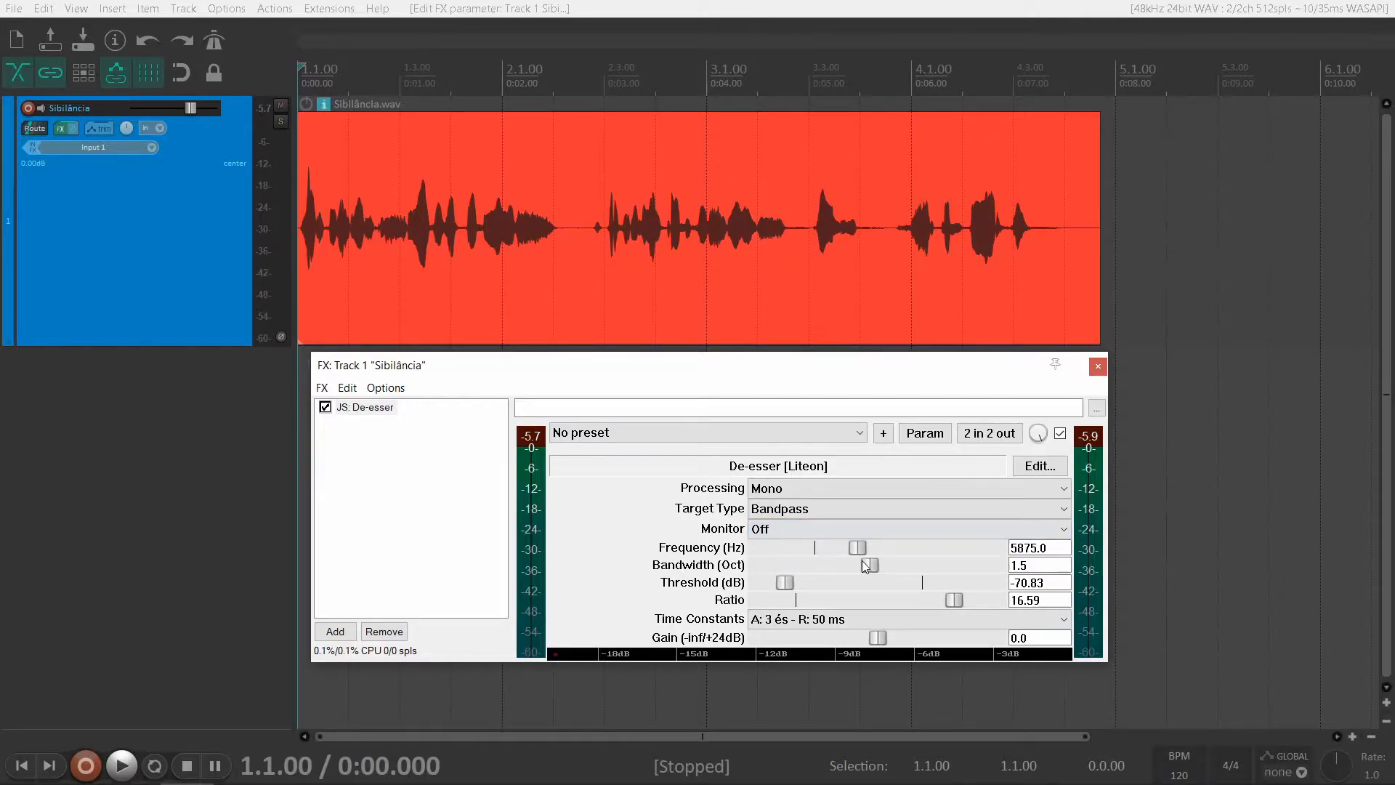
key(space)
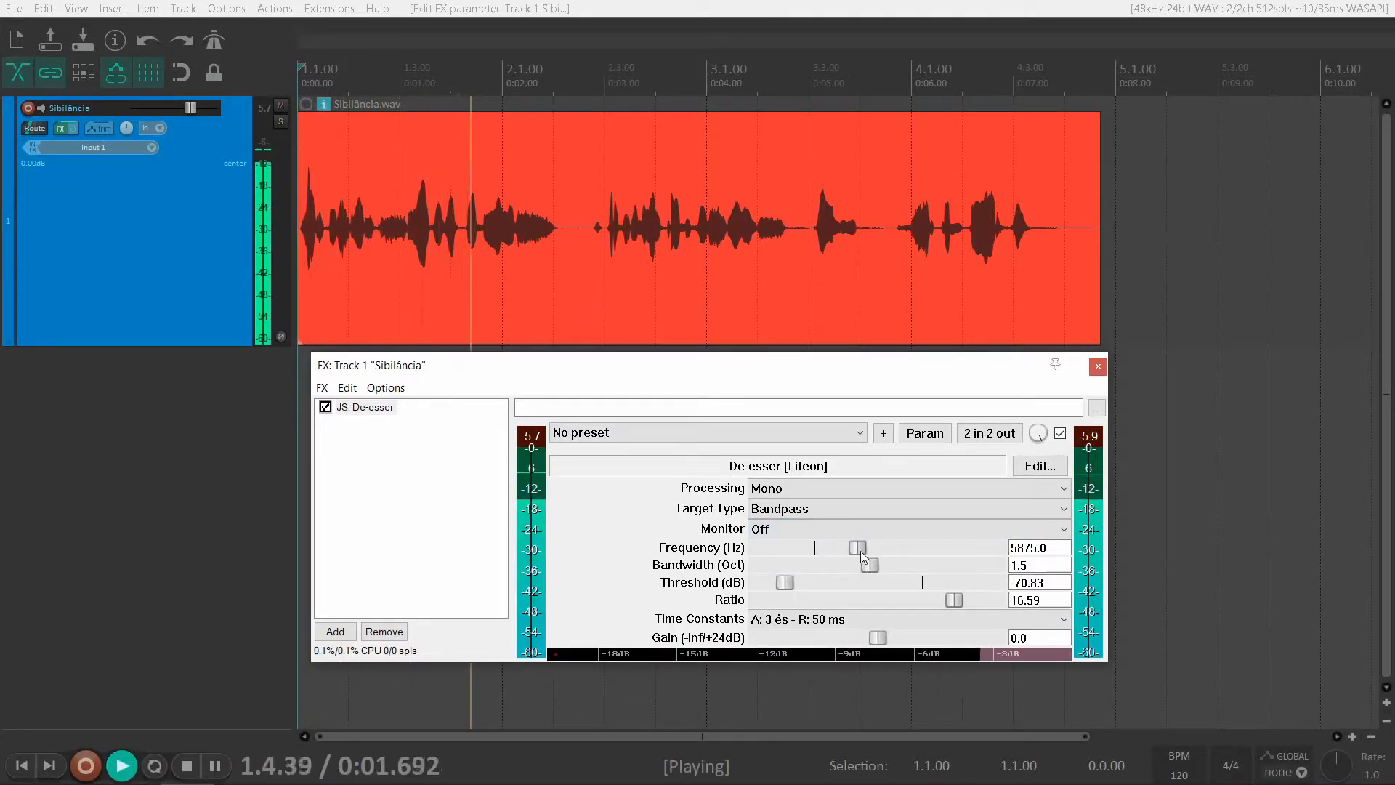
drag(860, 550, 934, 554)
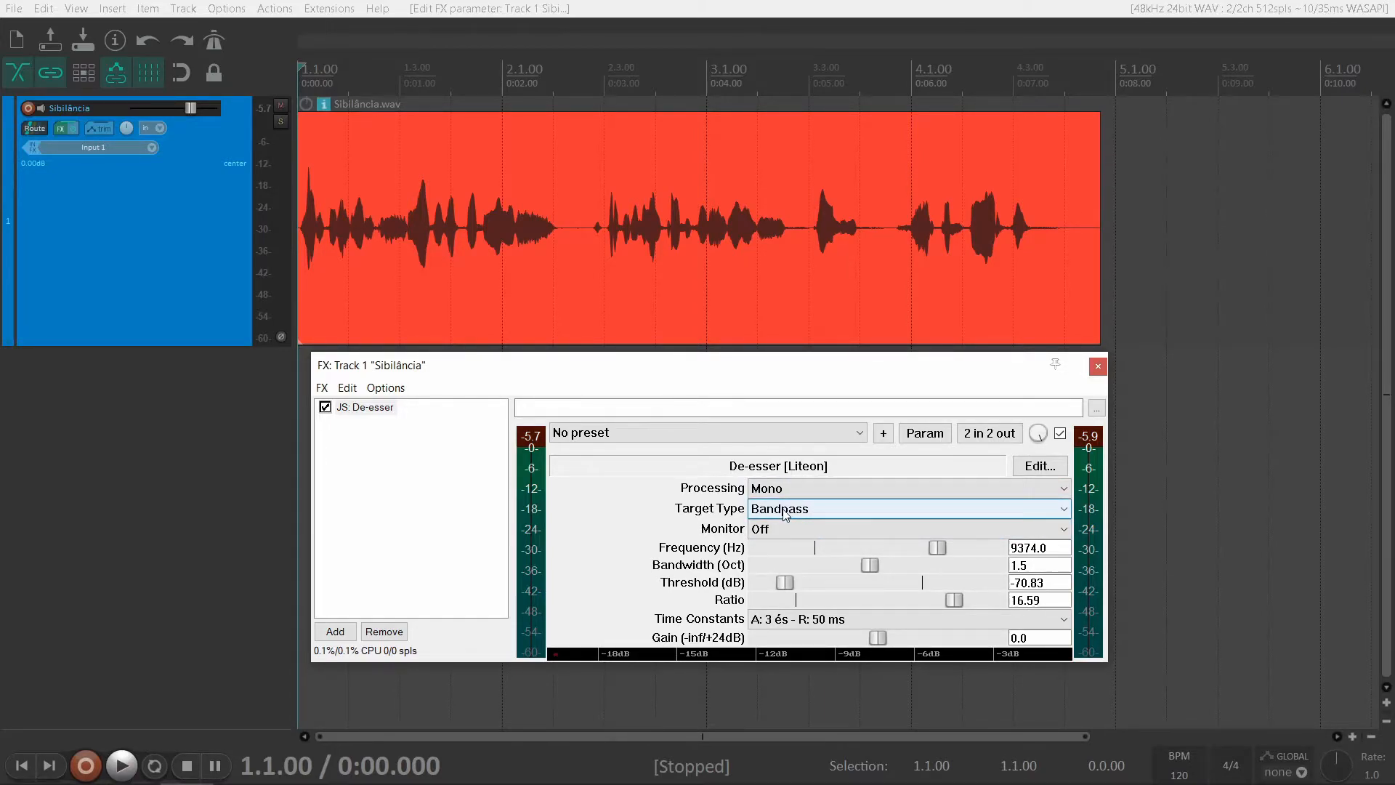
- Close the effects window and remove all effects from the Sibilância track
click(1096, 368)
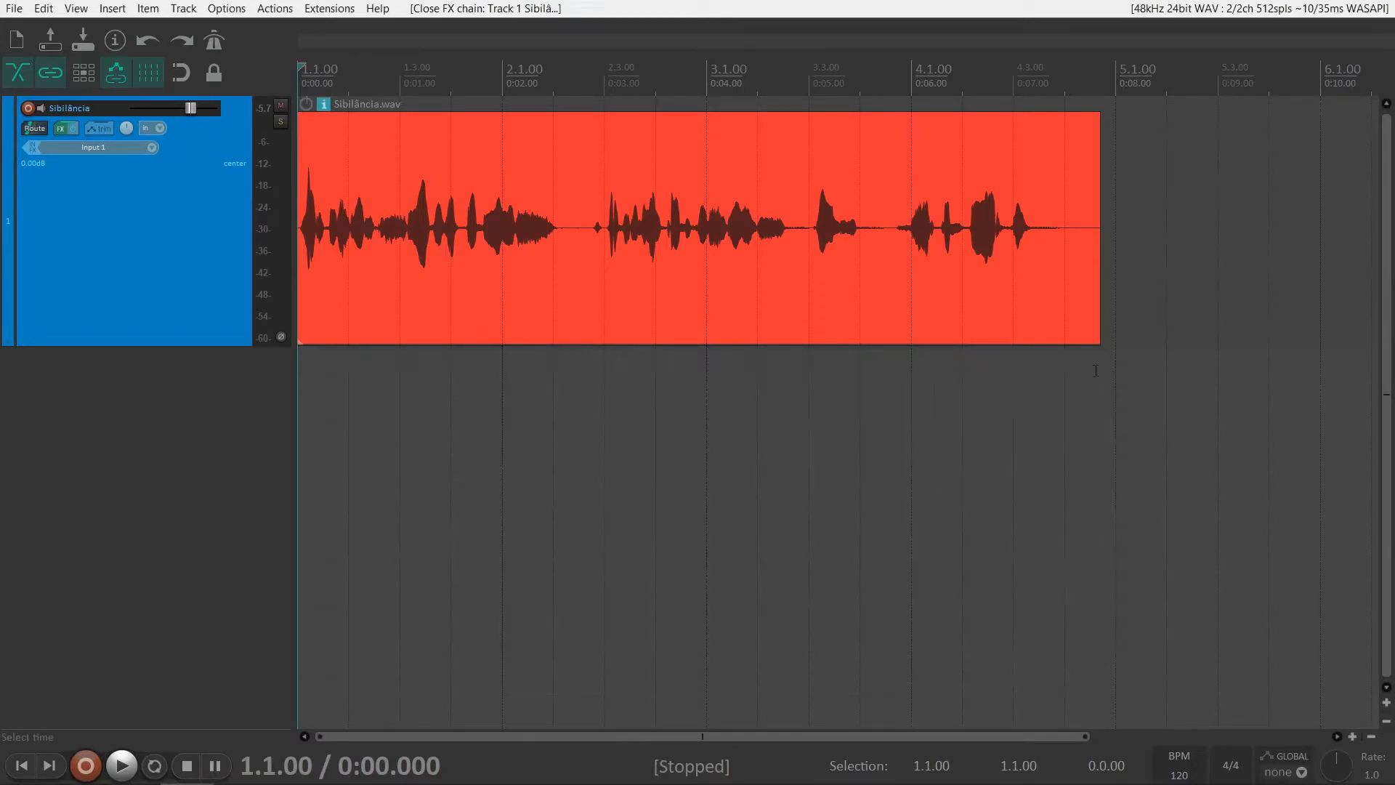
alt+click(56, 129)
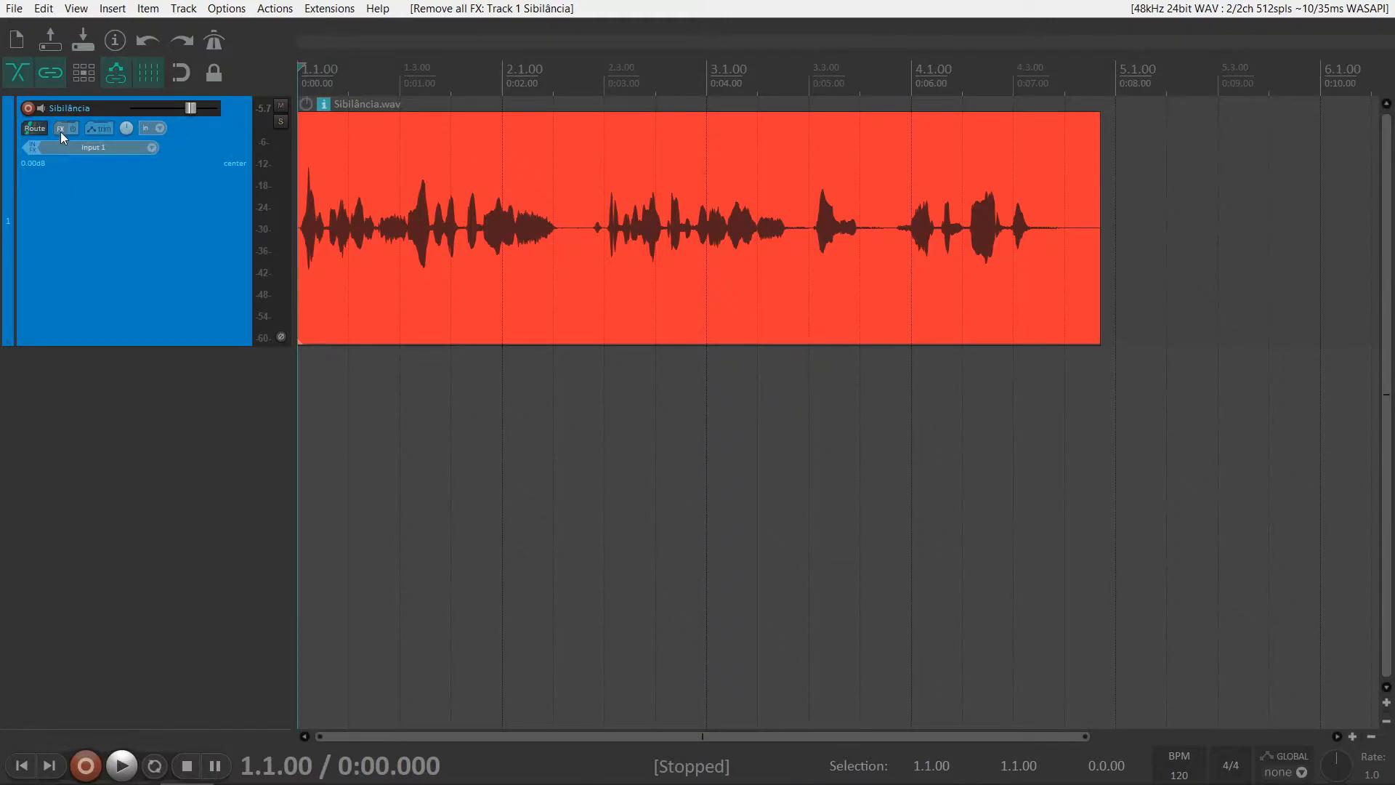
- Add the ReaEQ (Cockos) effect from the EQ category to the Sibilância track
click(59, 132)
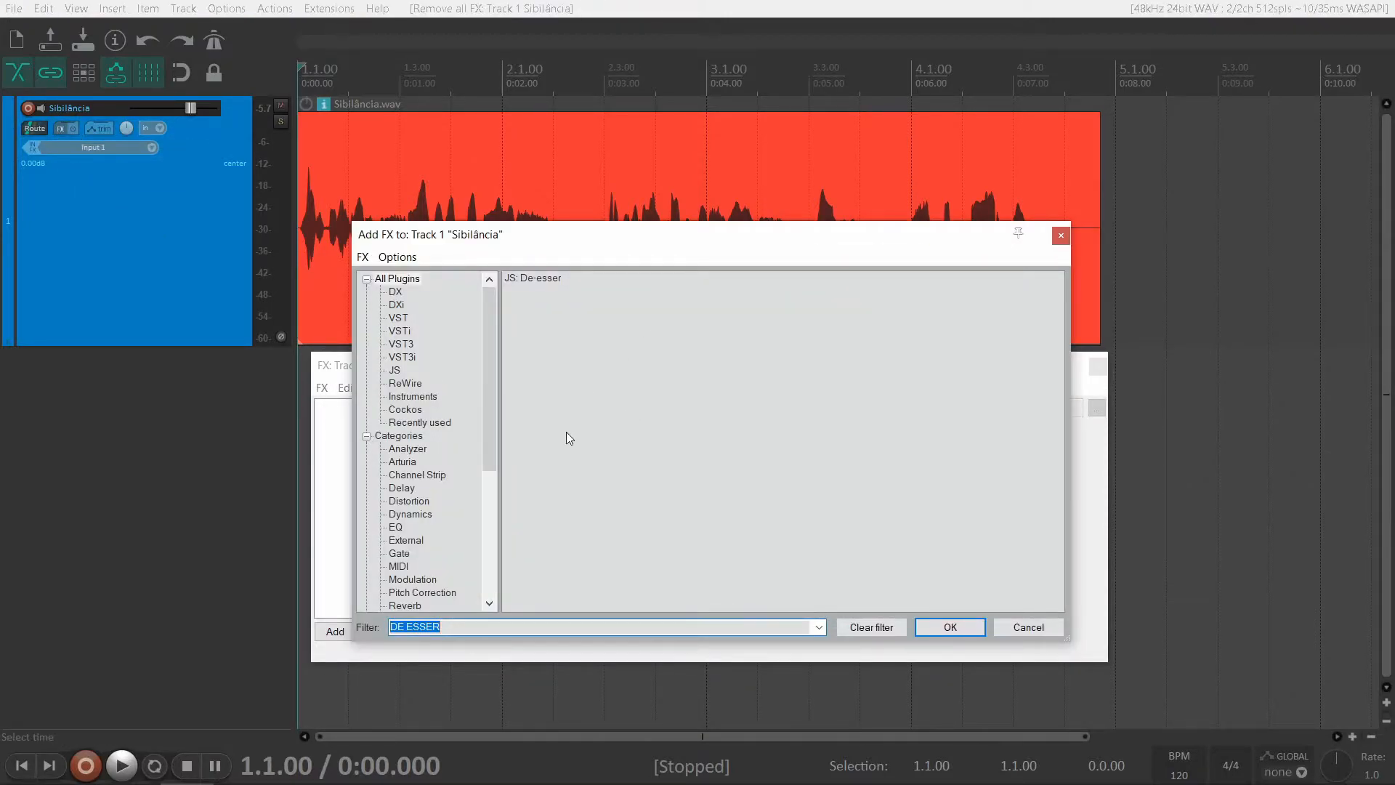
key(BackSpace)
click(398, 527)
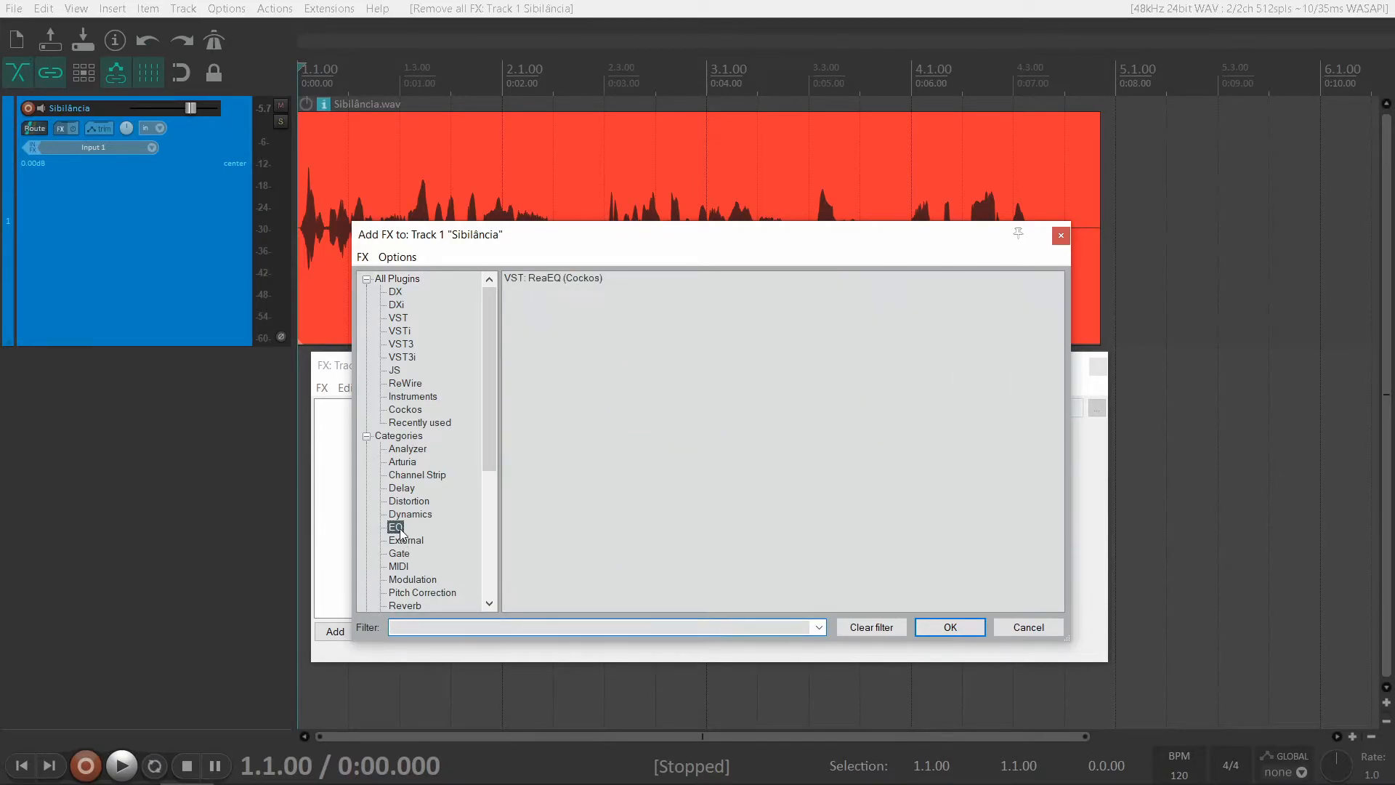
double_click(577, 278)
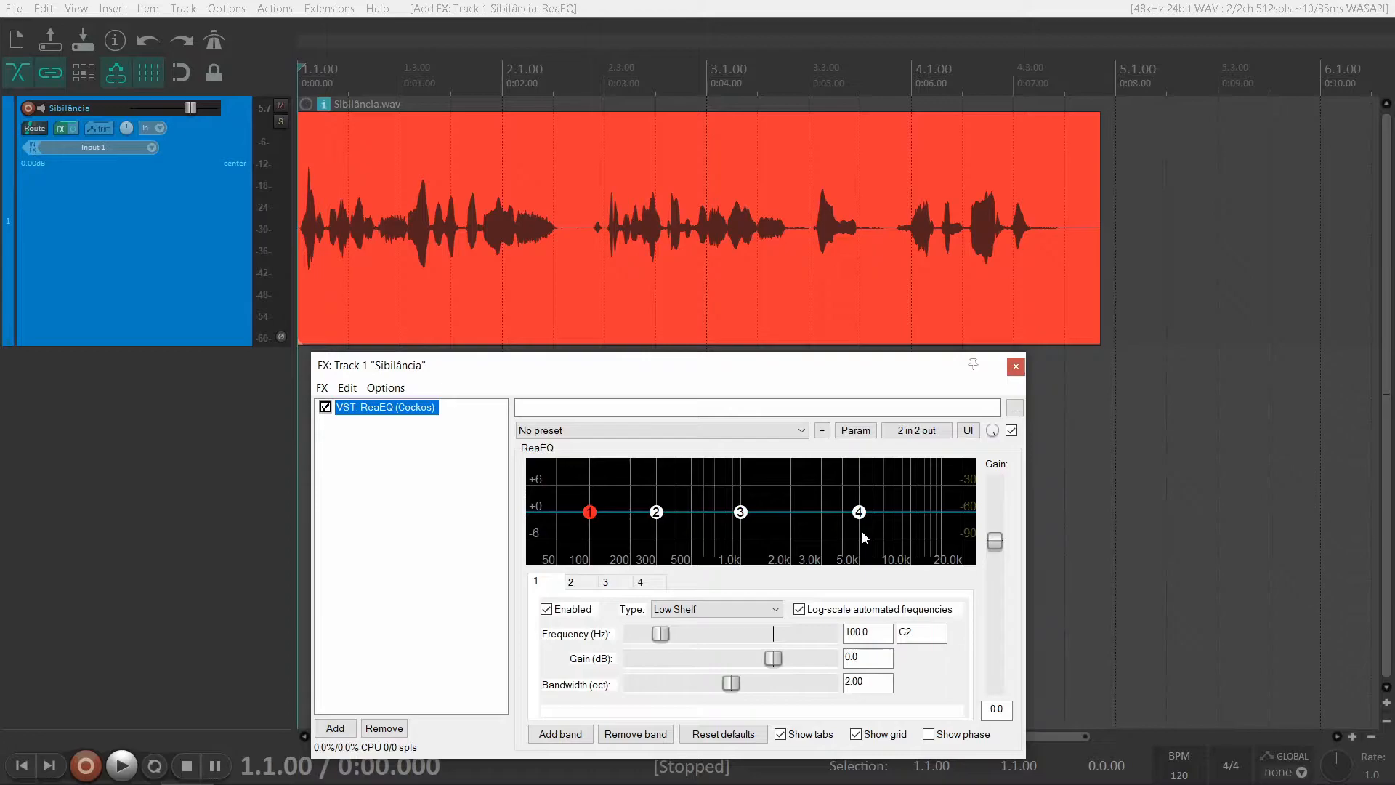
- Remove three of ReaEQ's four bands and set the remaining band's type to Low Pass
click(719, 612)
click(720, 608)
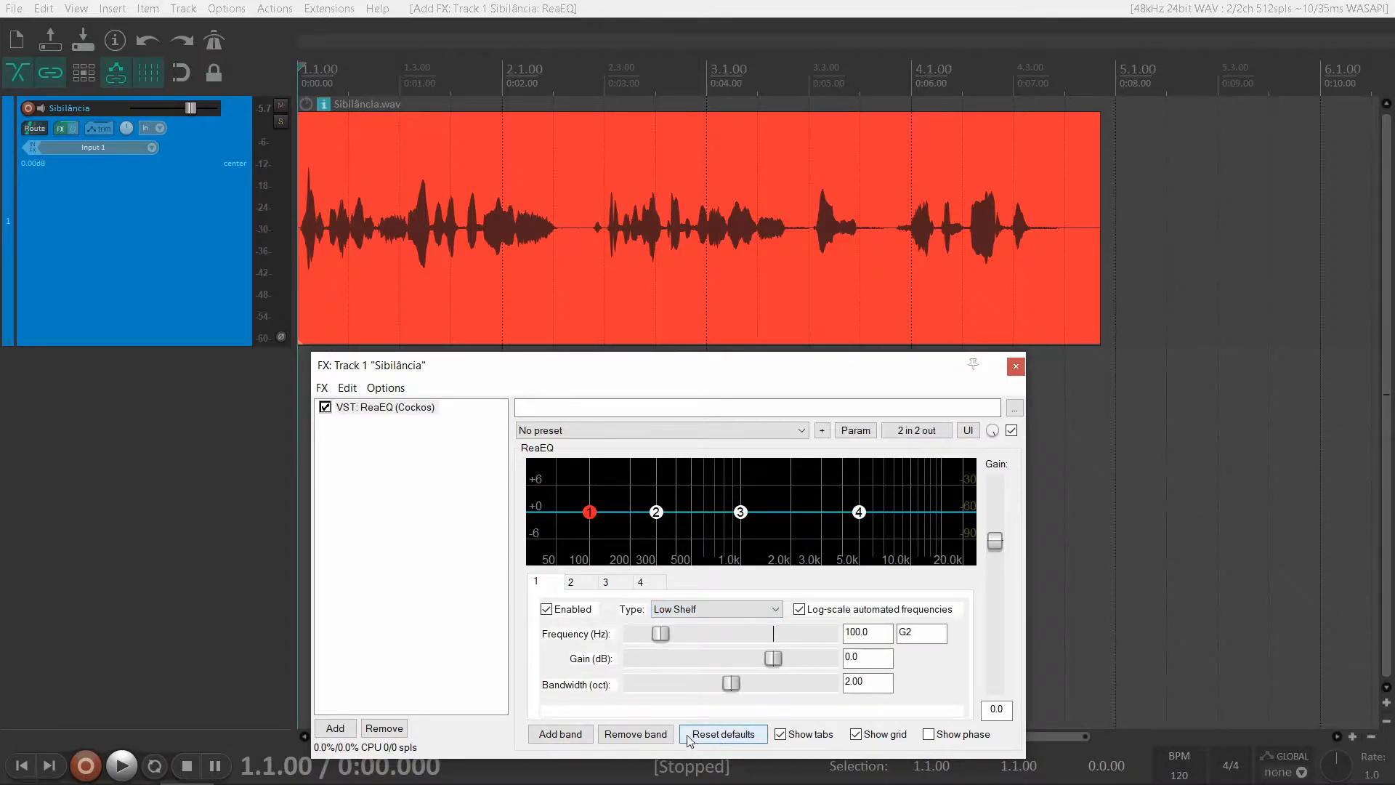
click(635, 734)
click(635, 733)
click(635, 734)
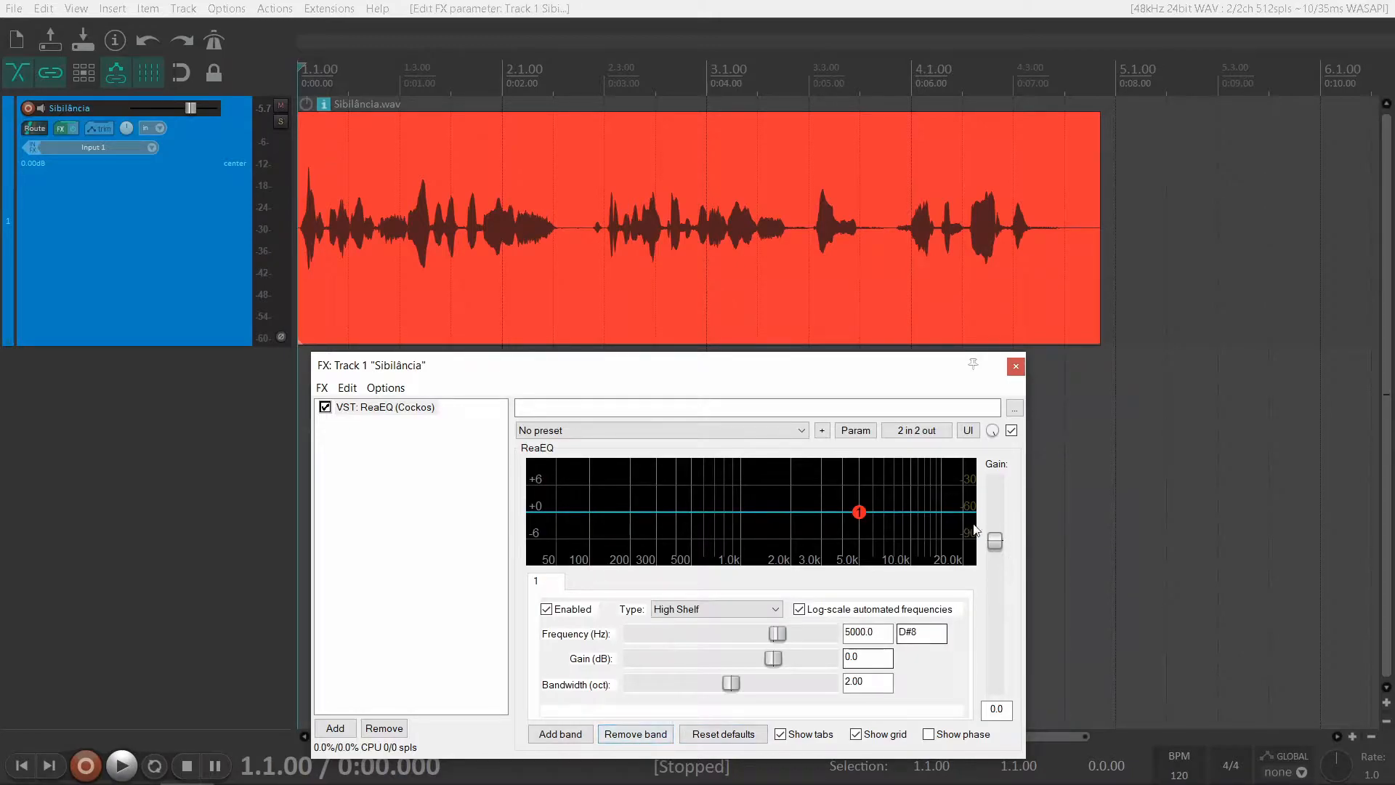
click(735, 612)
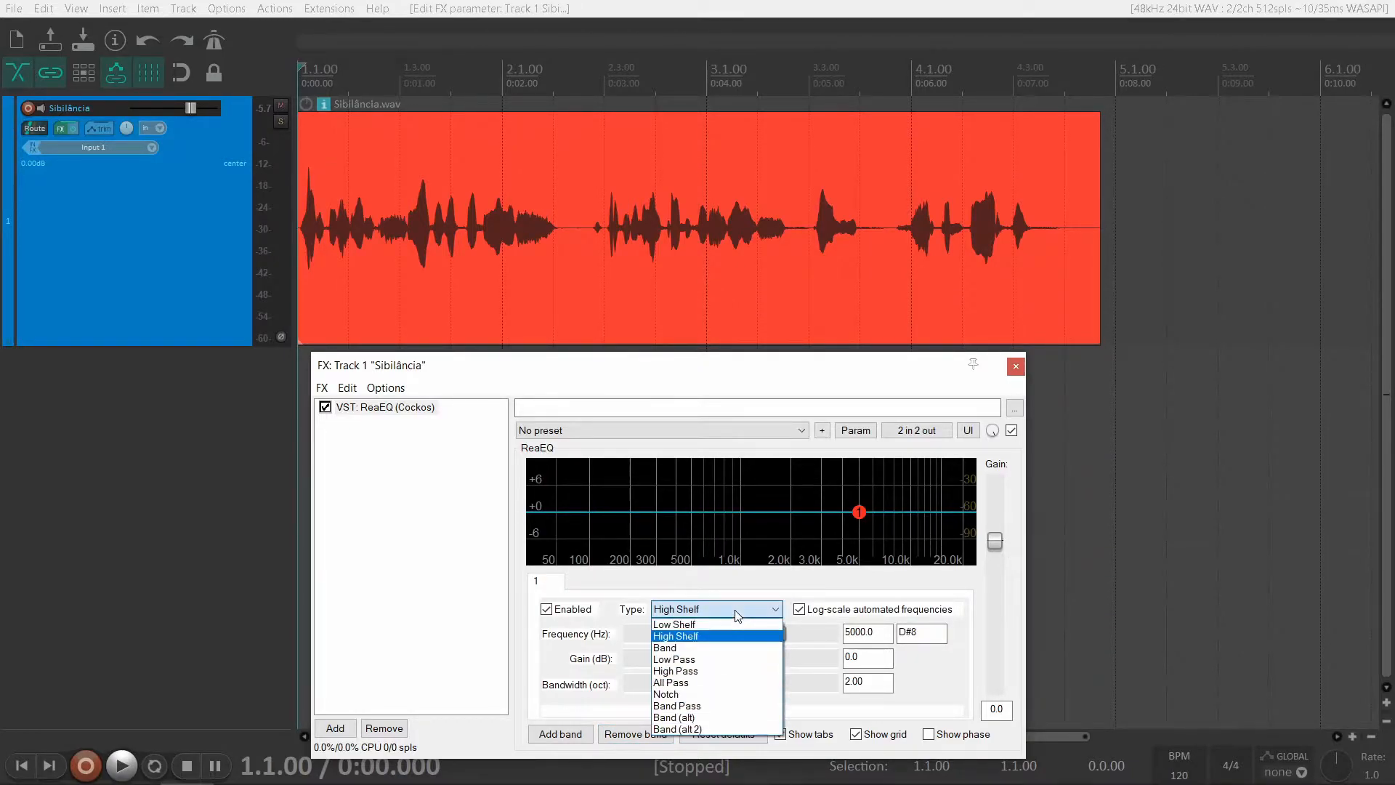
click(677, 661)
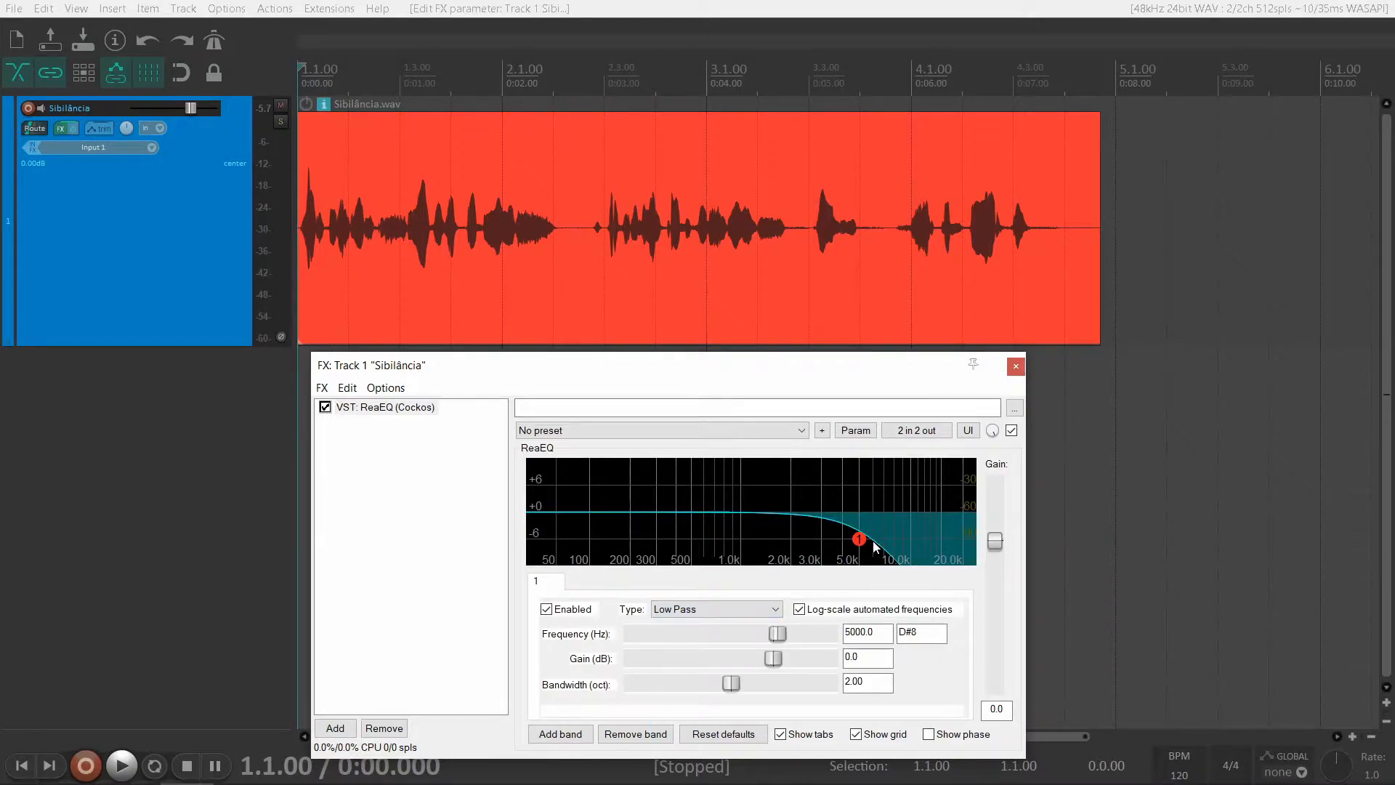
- Set the low-pass band's frequency to 6626.0 Hz
drag(780, 635, 791, 635)
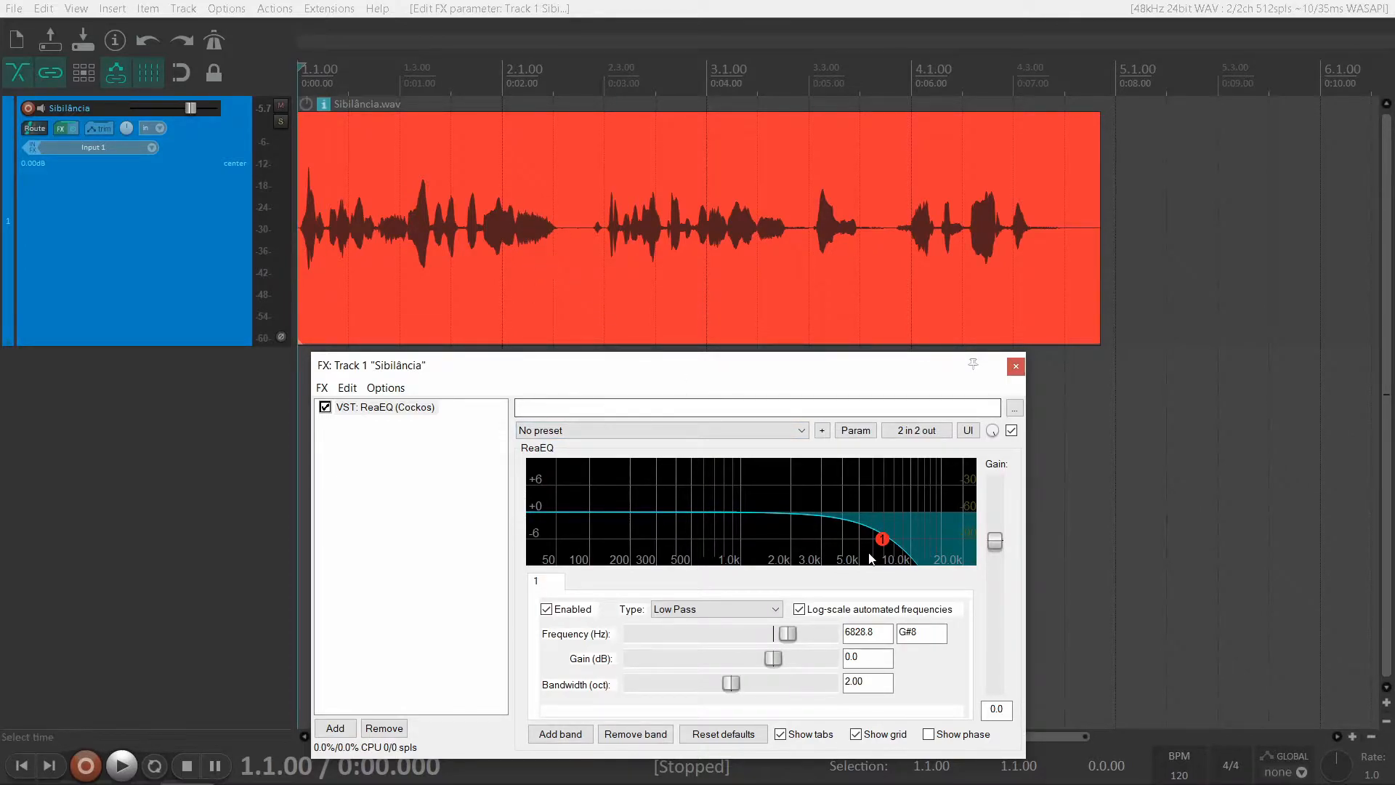
mouse_move(879, 542)
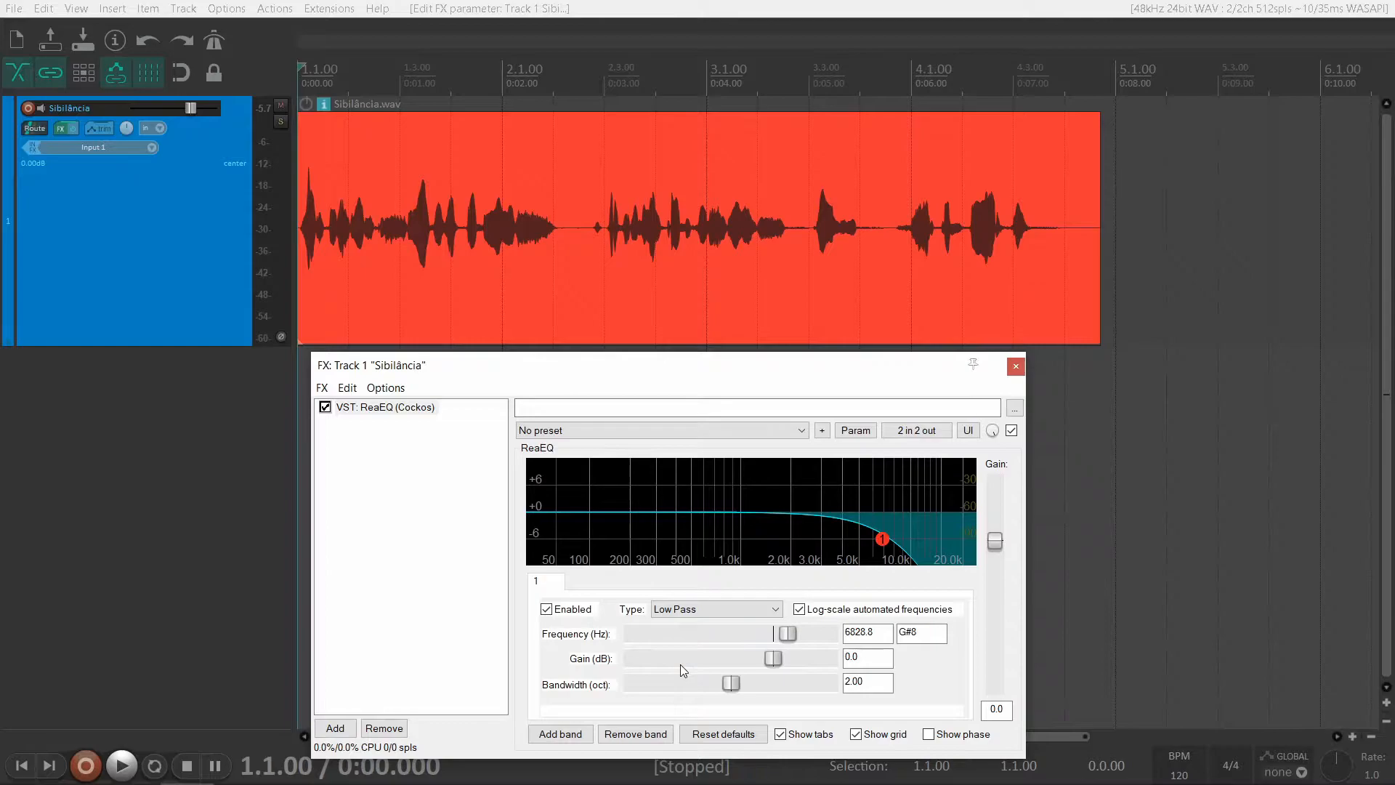
mouse_move(789, 633)
mouse_down()
mouse_move(741, 634)
mouse_move(785, 634)
mouse_up()
- Show the track envelope for the low-pass frequency and close the effects window
click(851, 433)
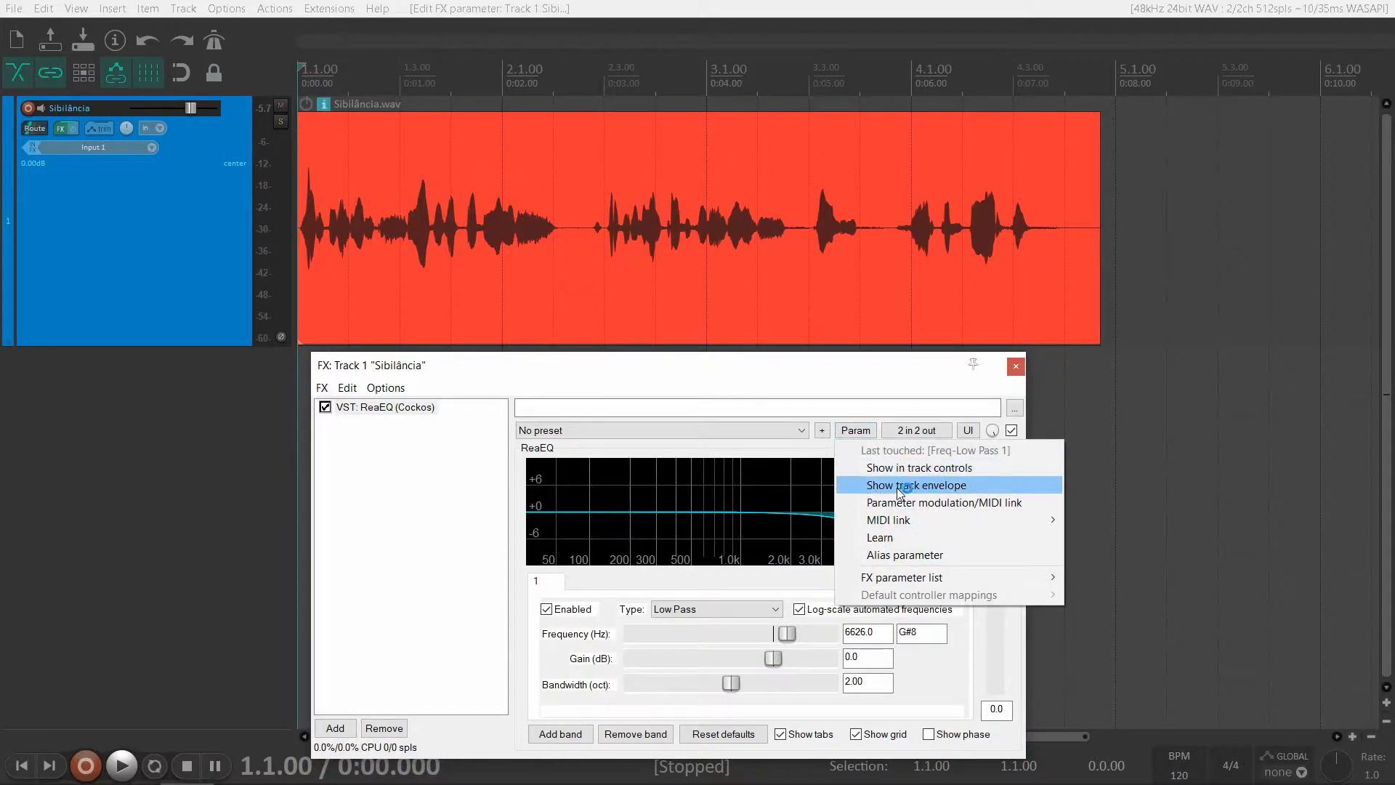
click(921, 487)
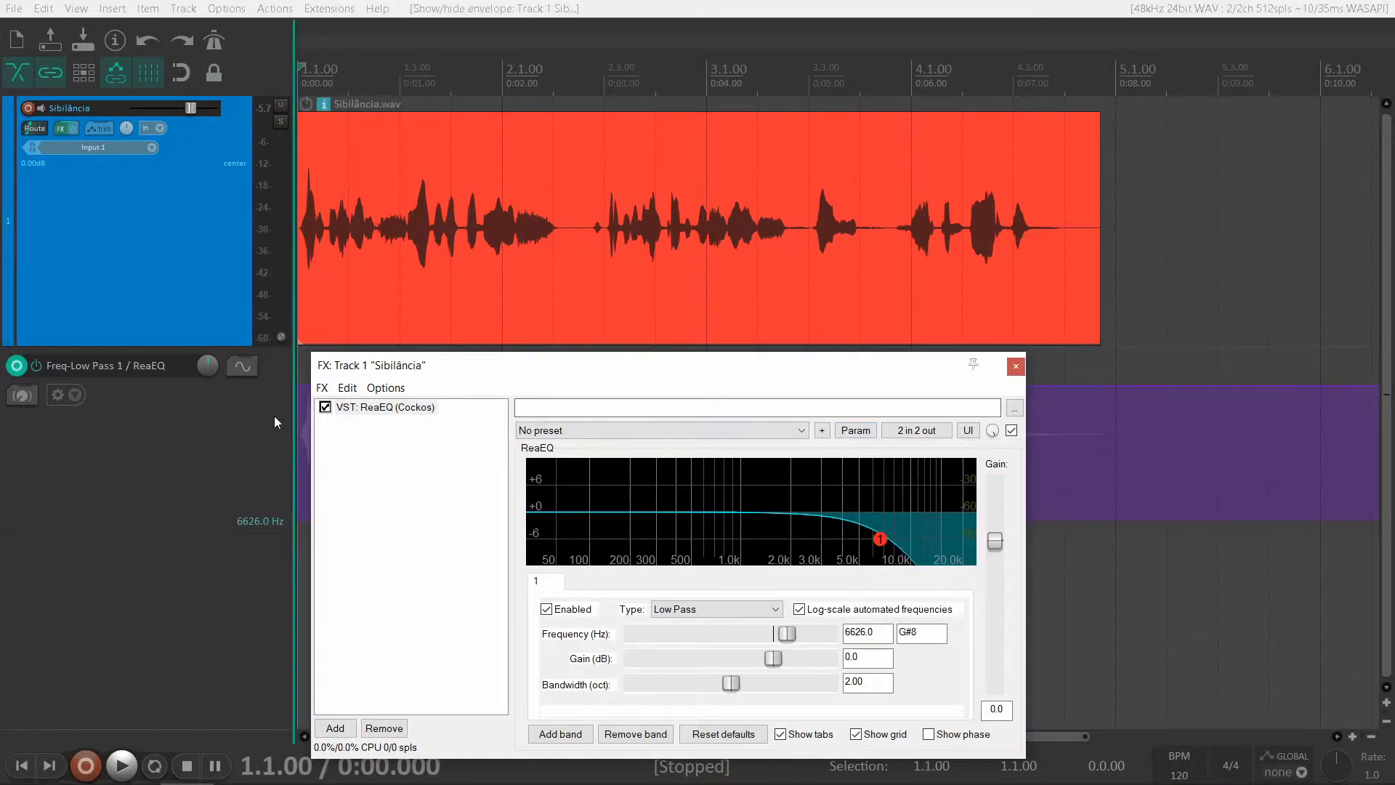
drag(475, 369, 802, 353)
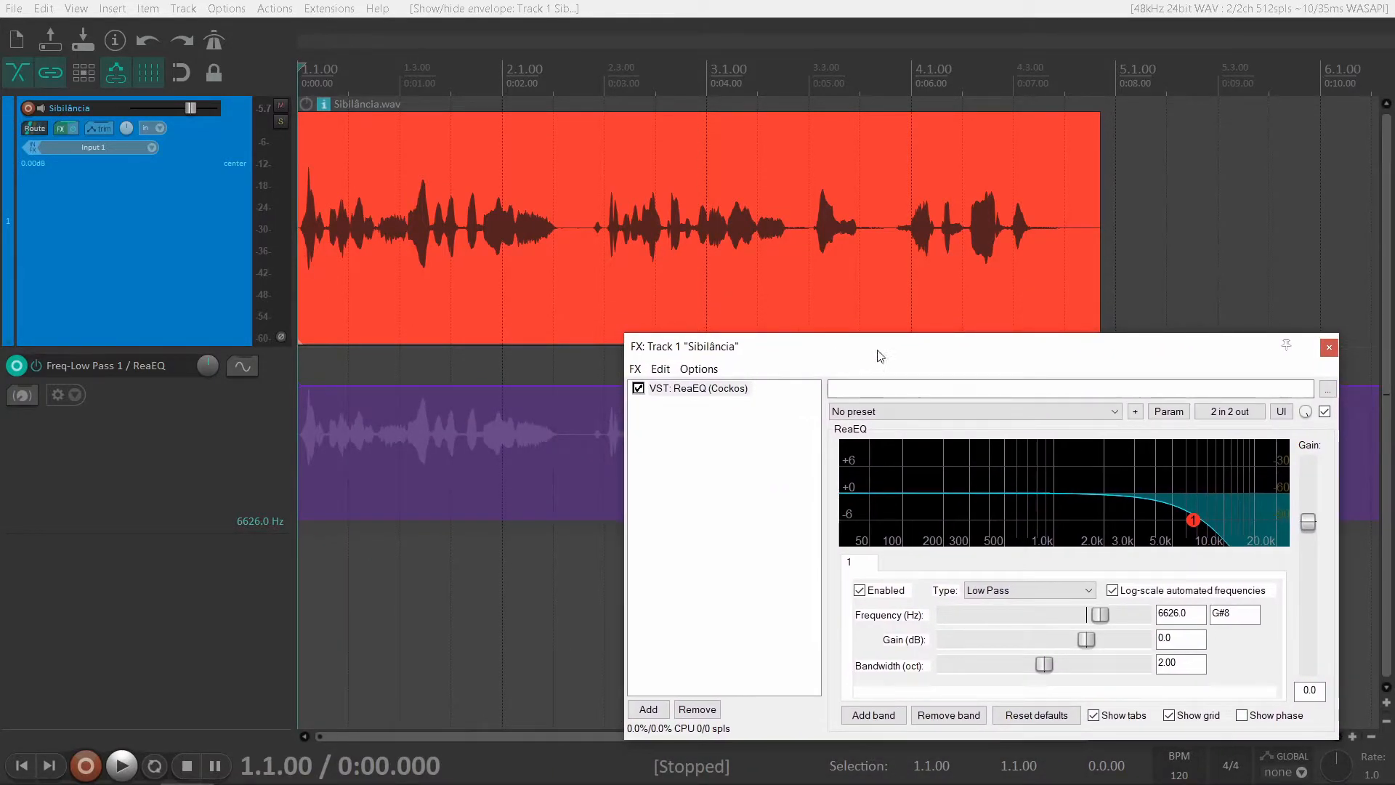
click(1329, 346)
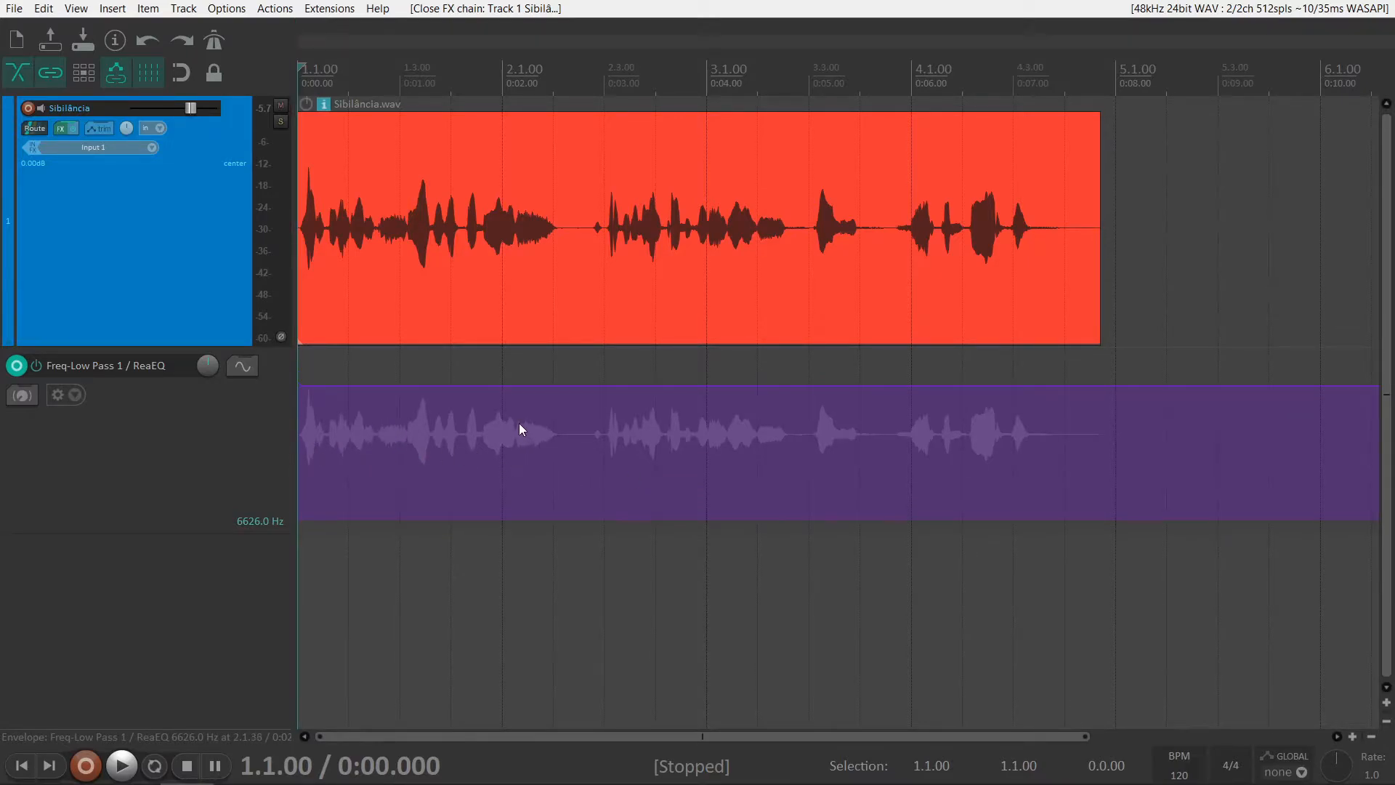
- Draw an automation item over the sibilant sound from about 0:02.12 to 0:02.56 and raise the surrounding frequency envelope to 24000 Hz
click(511, 111)
scroll(765, 397, right, 5)
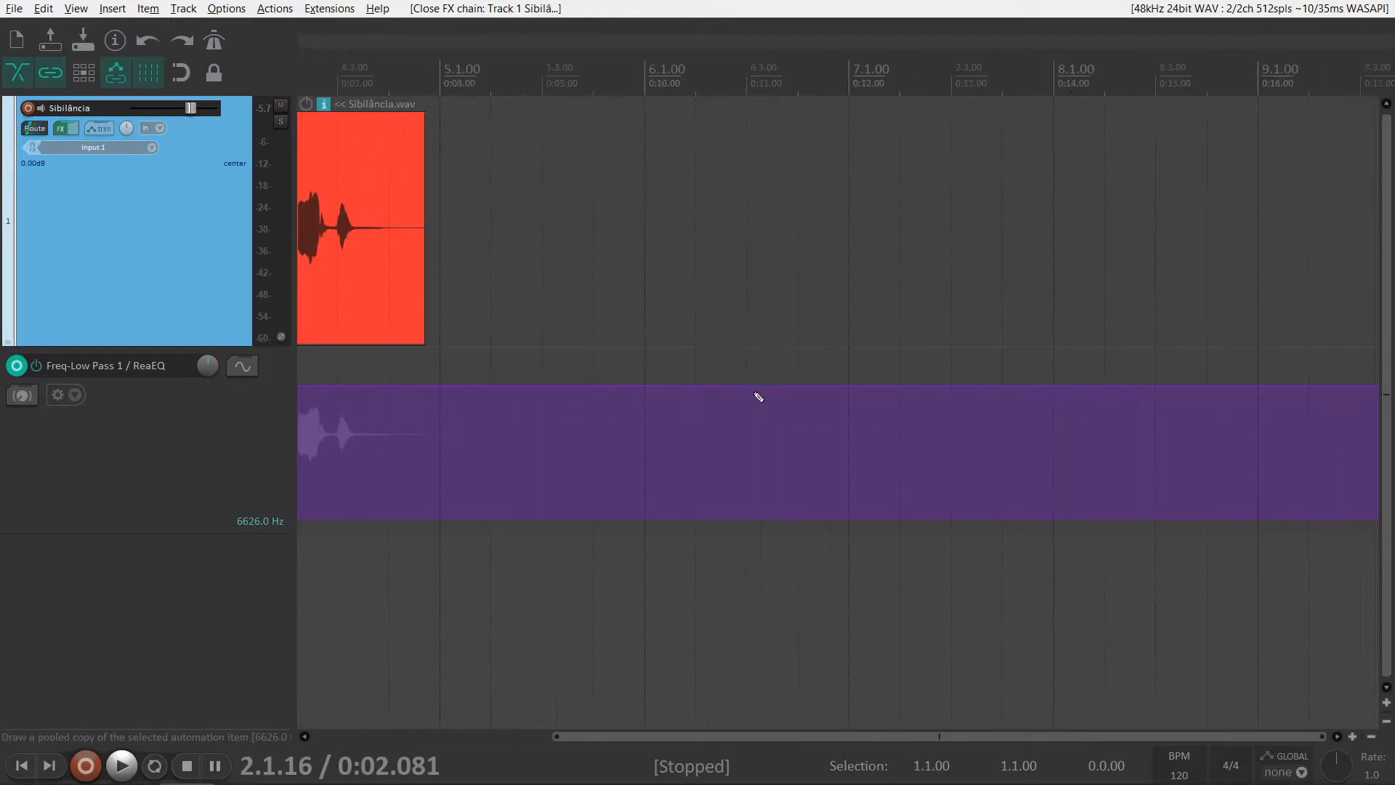
scroll(765, 397, left, 5)
click(513, 572)
scroll(520, 573, right, 1)
scroll(520, 573, up, 5)
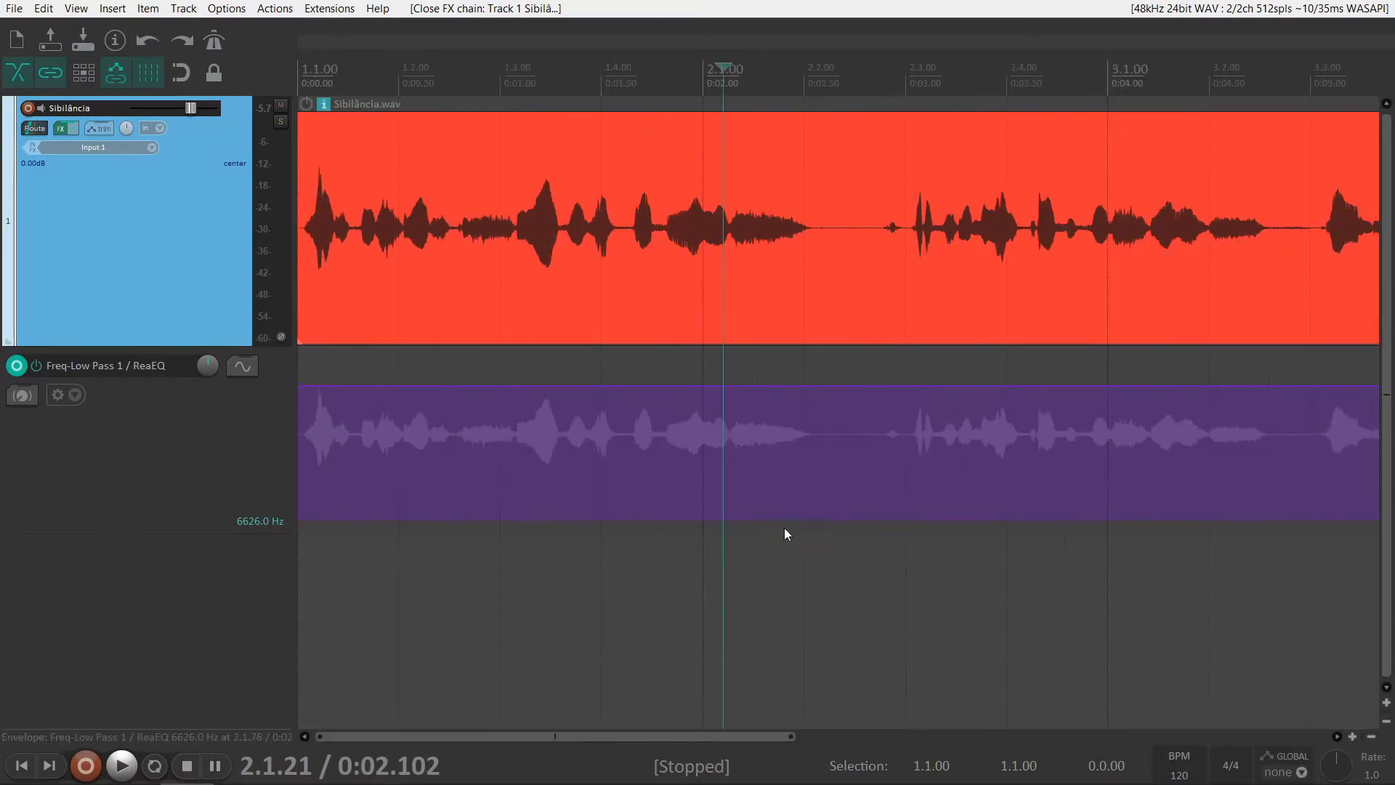
scroll(789, 531, up, 5)
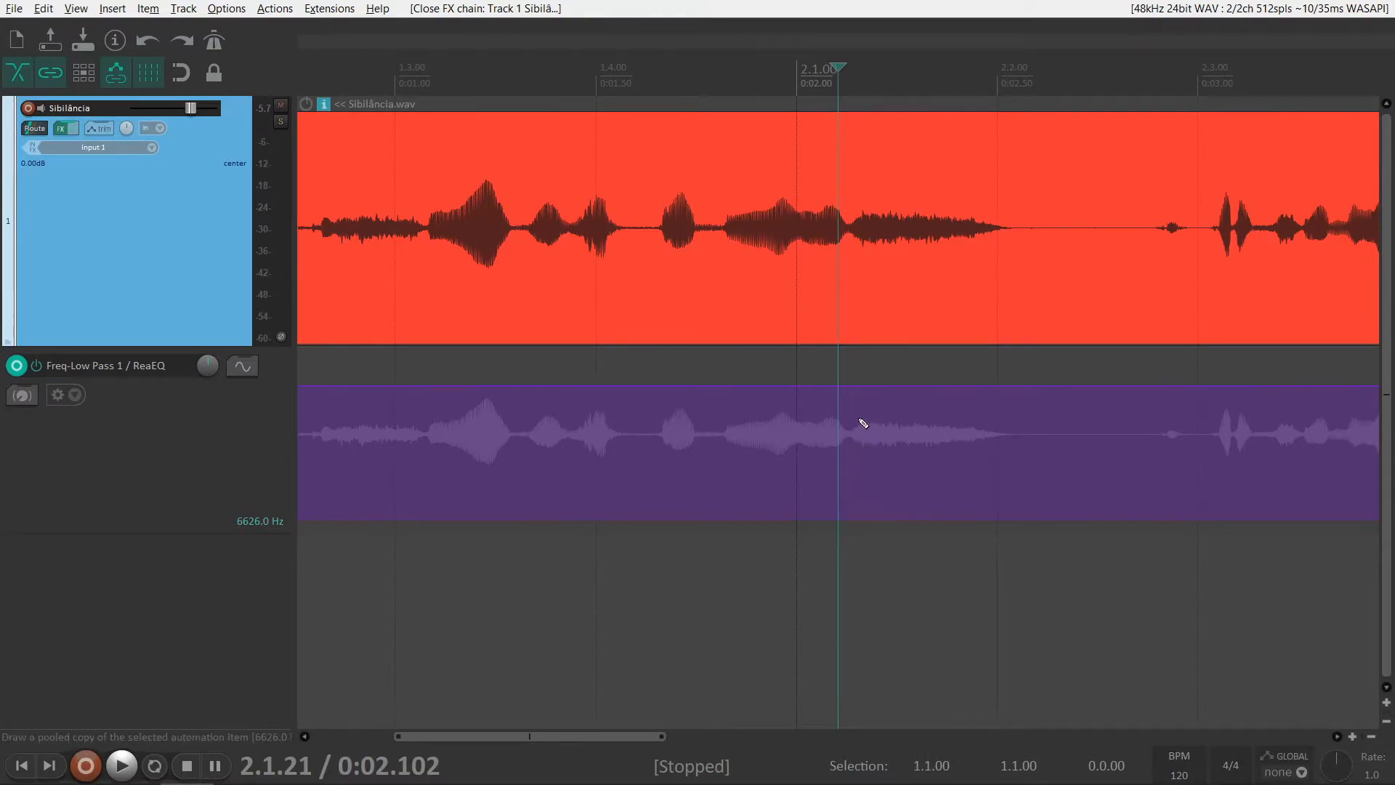
drag(845, 407, 1025, 430)
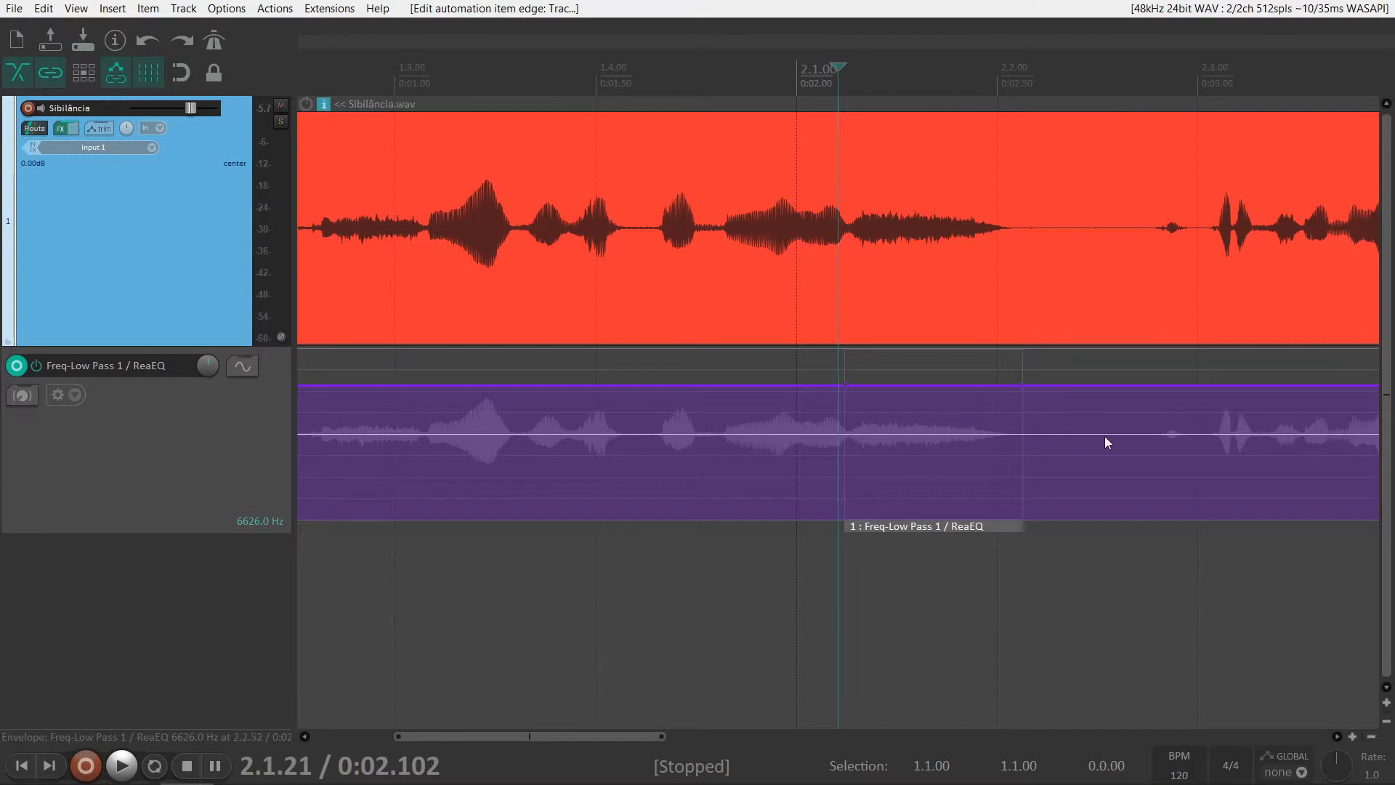
drag(747, 386, 755, 330)
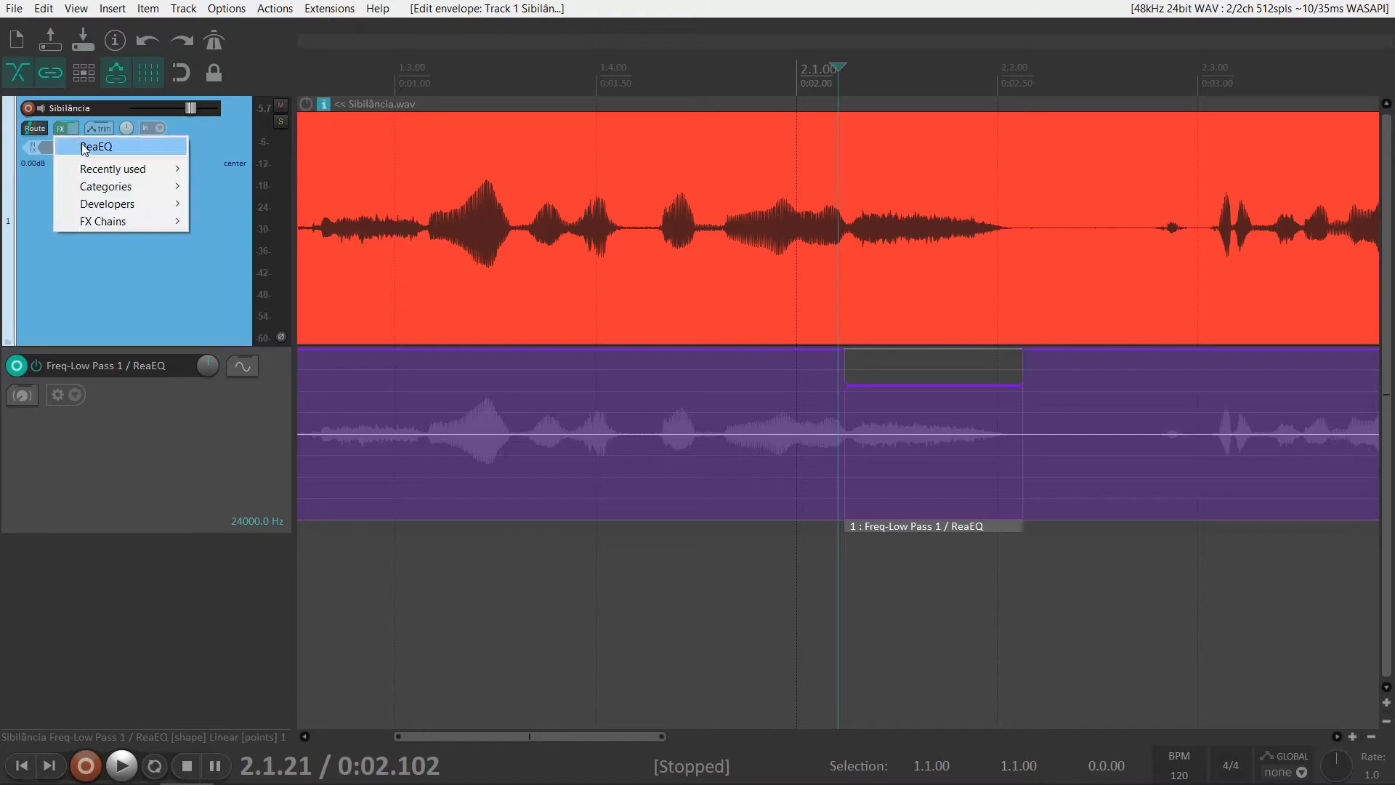
- Open ReaEQ and compare its low-pass frequency before, inside and after the automation item
click(95, 147)
click(700, 137)
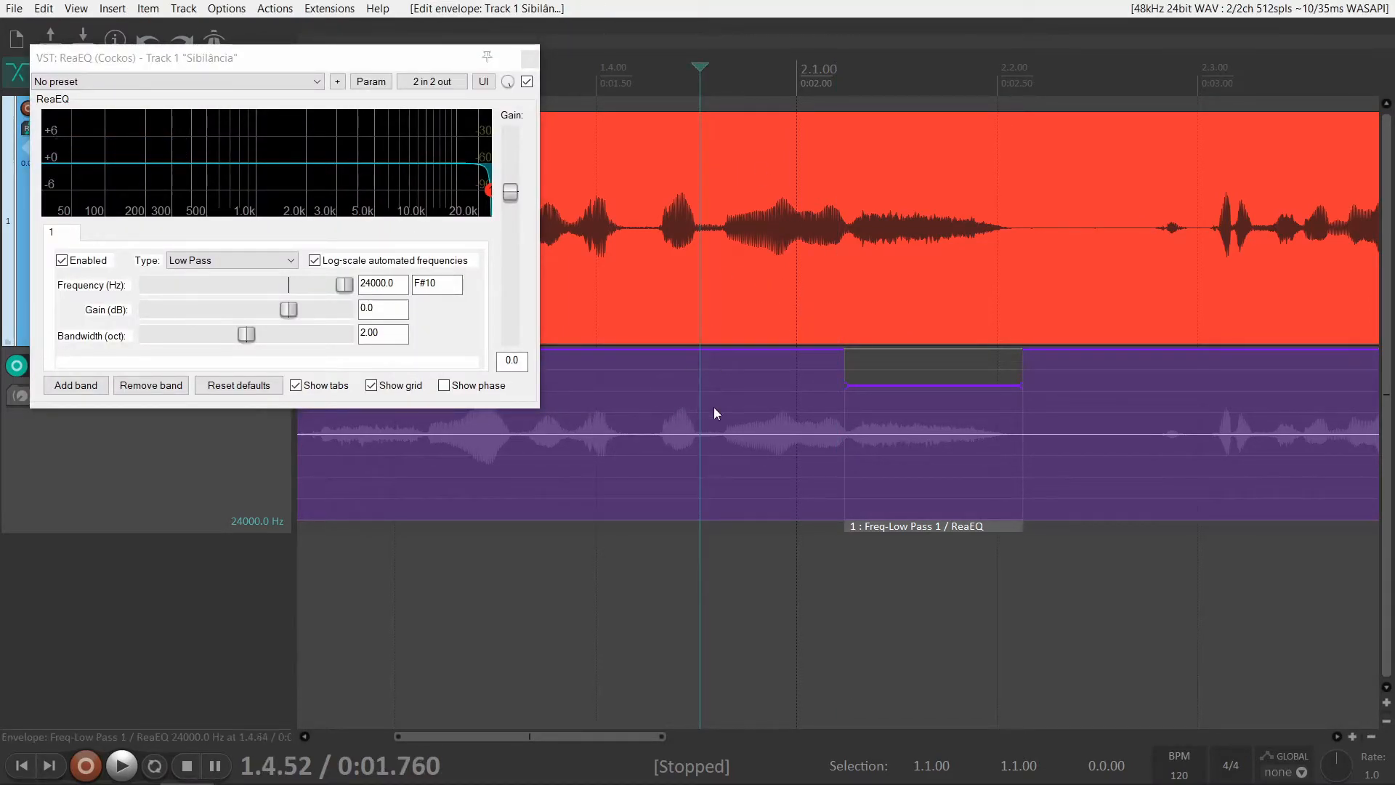
click(914, 118)
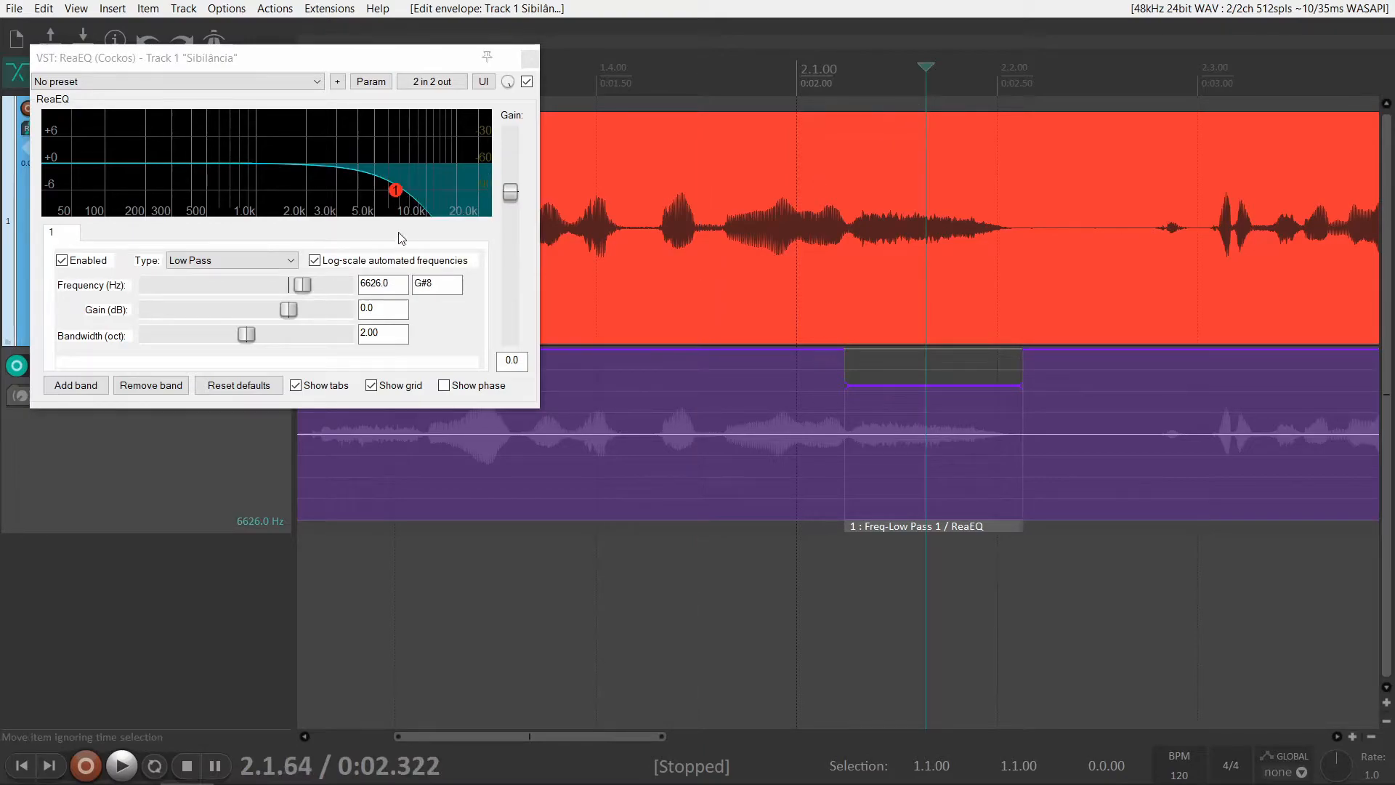
click(1115, 178)
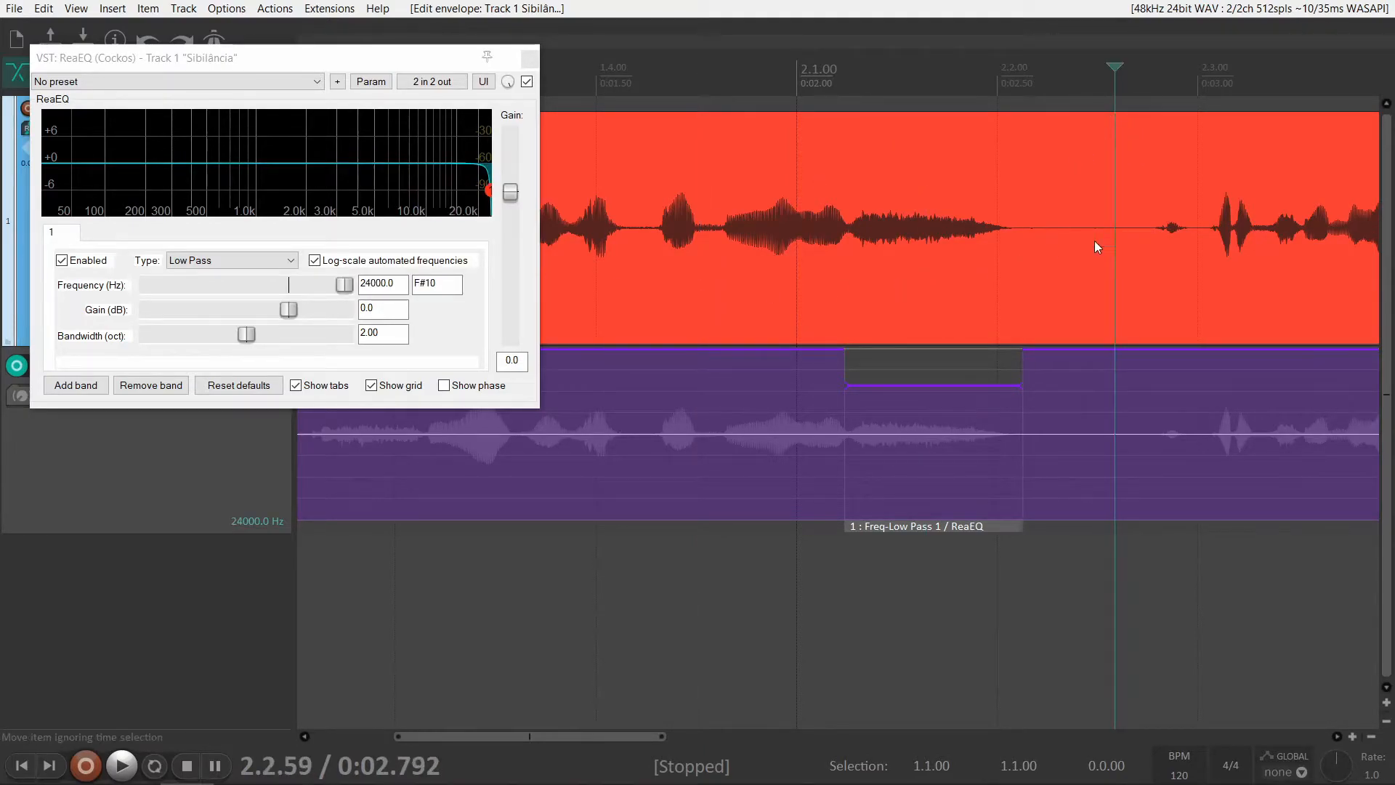
- Move the ReaEQ window clear of the waveform's start and audition the passage through the automation item from about 0:00.9
scroll(969, 362, down, 3)
scroll(799, 394, down, 2)
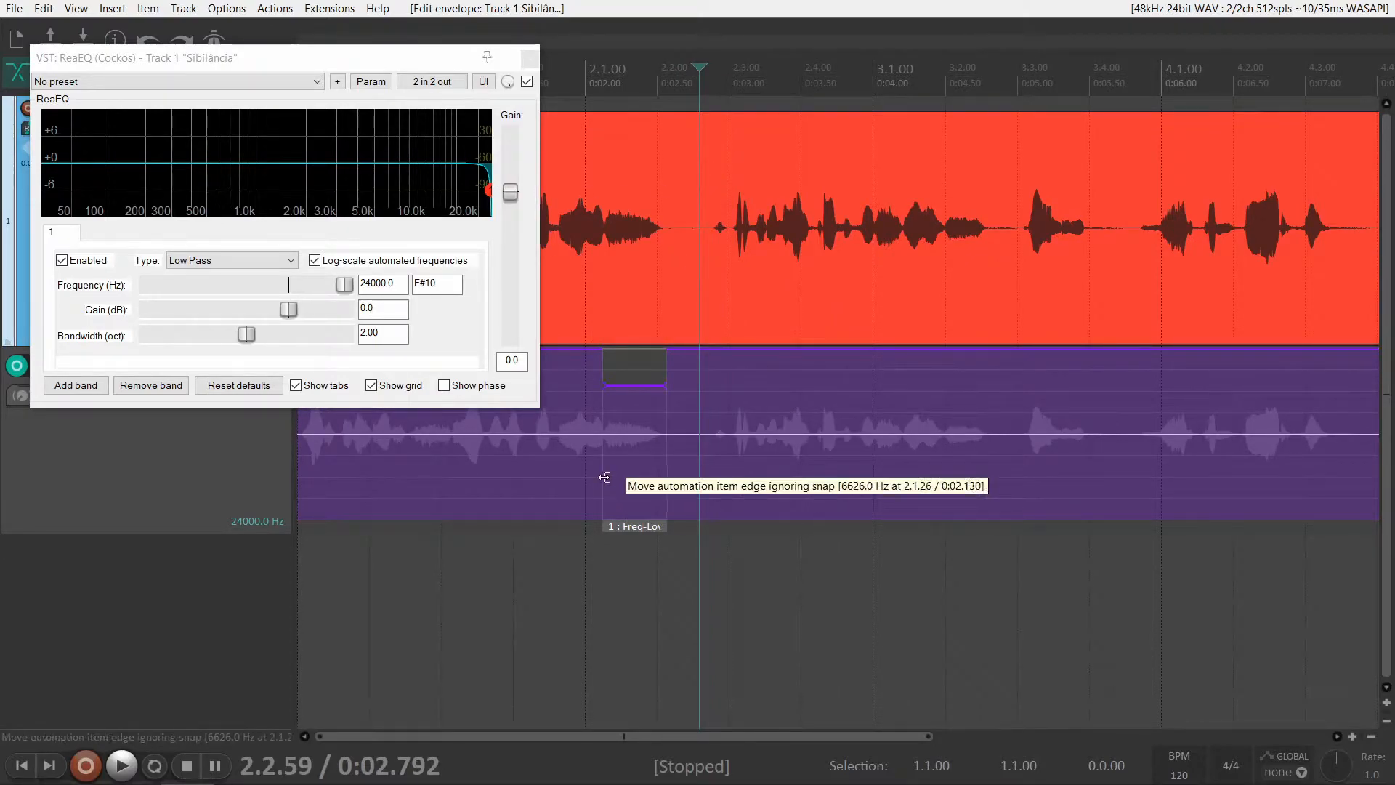
click(563, 92)
key(space)
key(space)
drag(353, 56, 1167, 336)
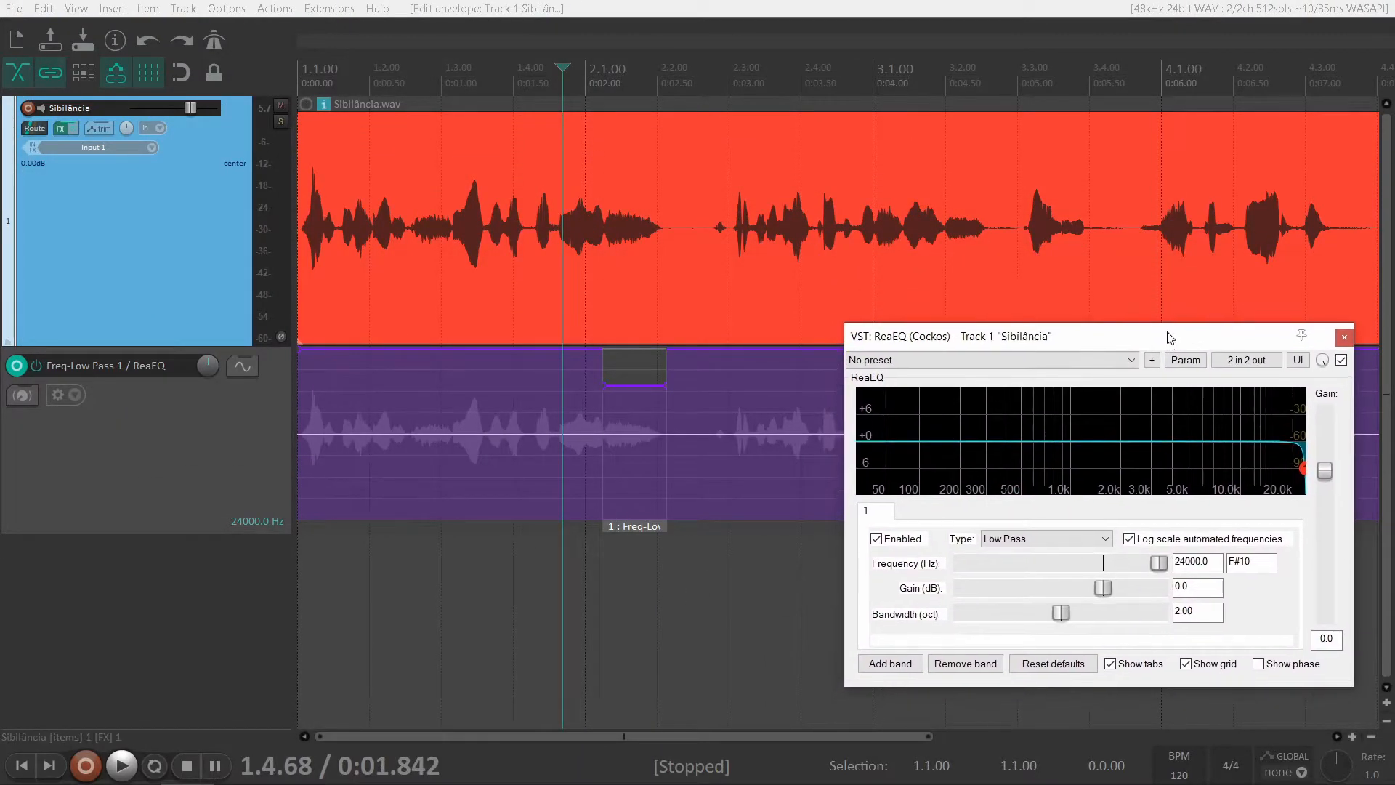
click(582, 584)
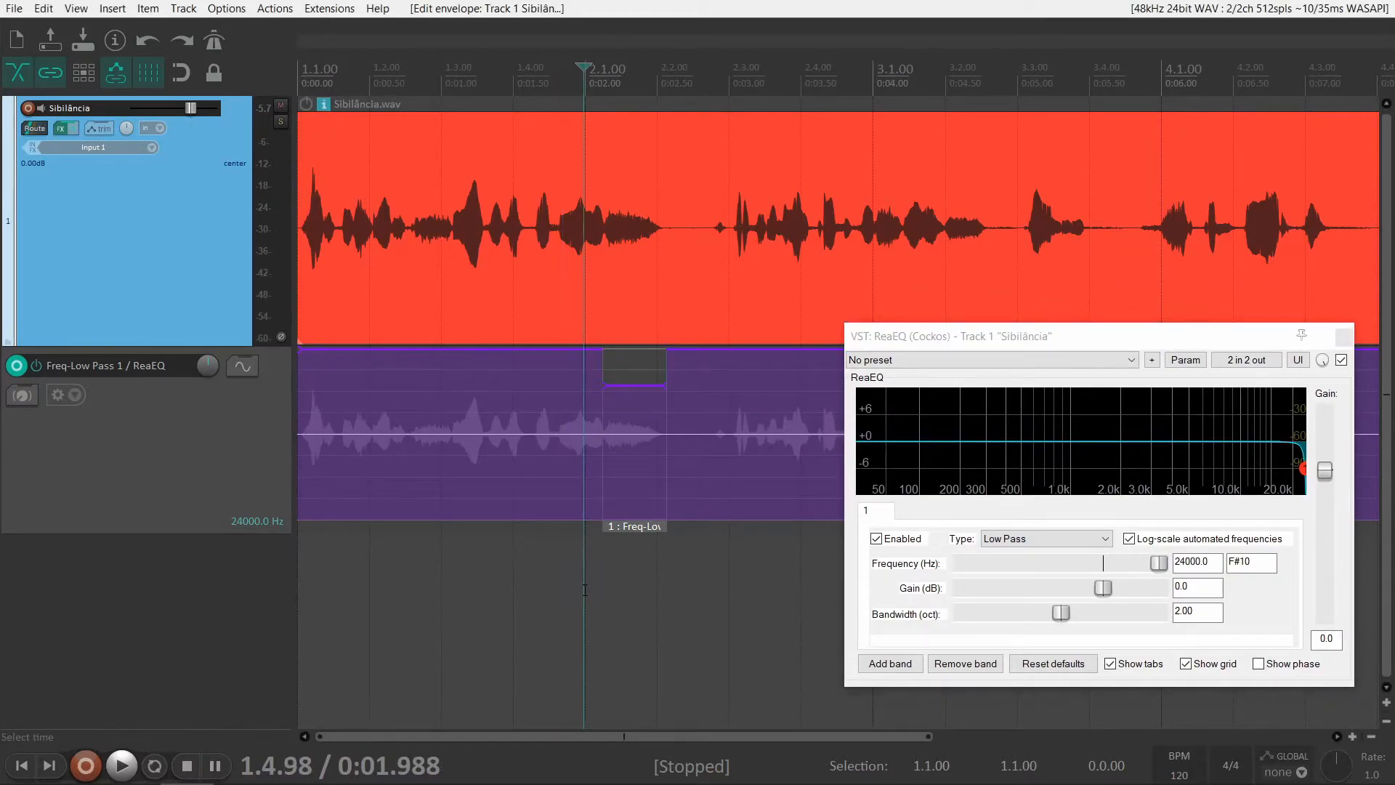
scroll(582, 583, down, 2)
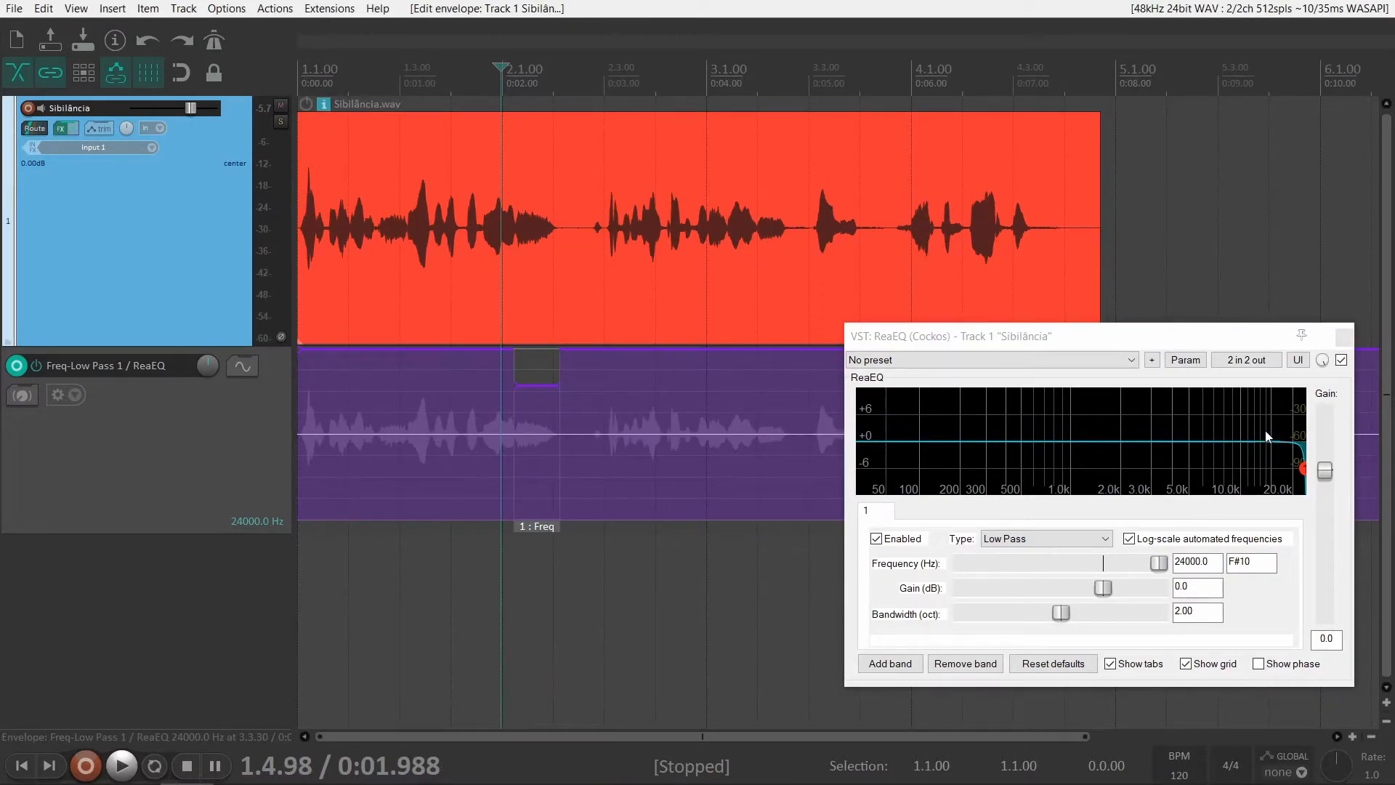
click(390, 83)
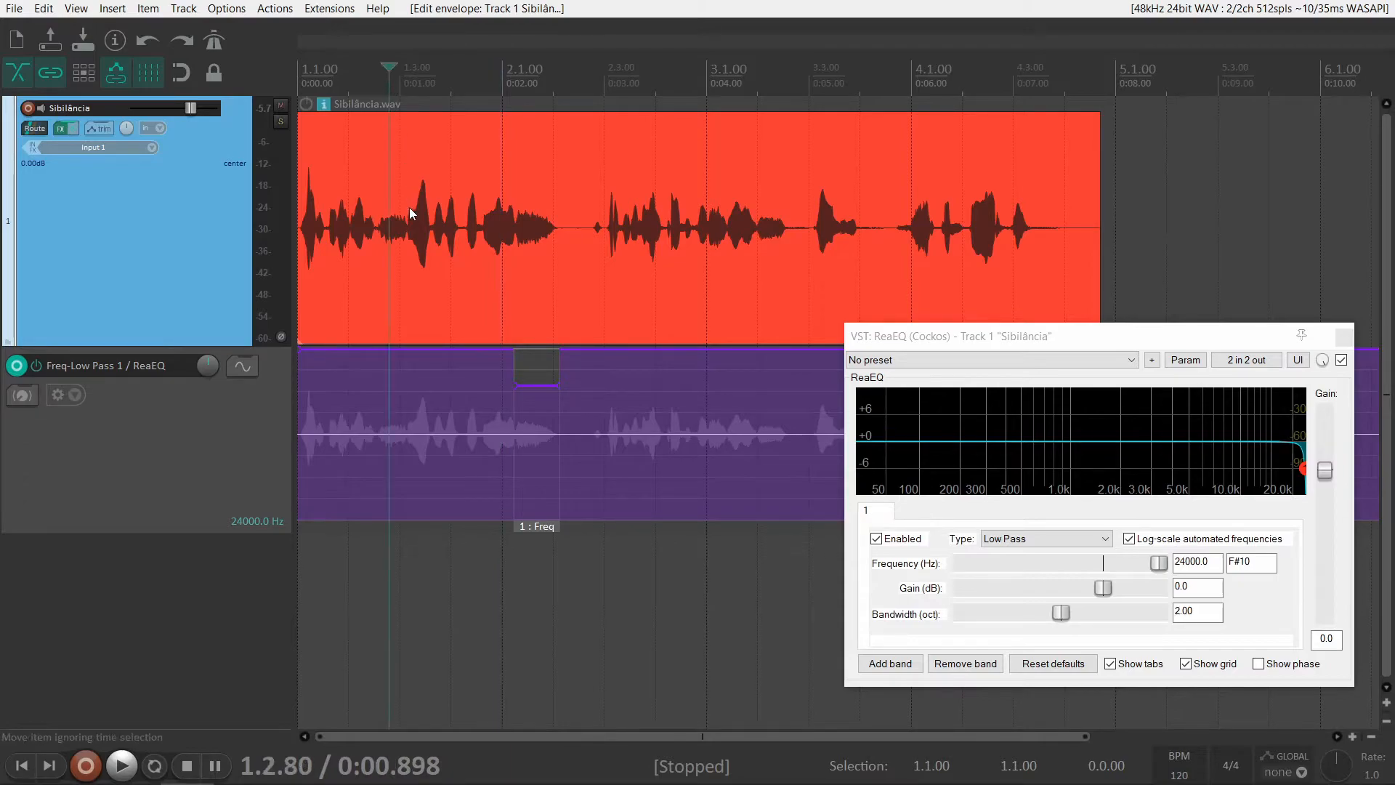
key(space)
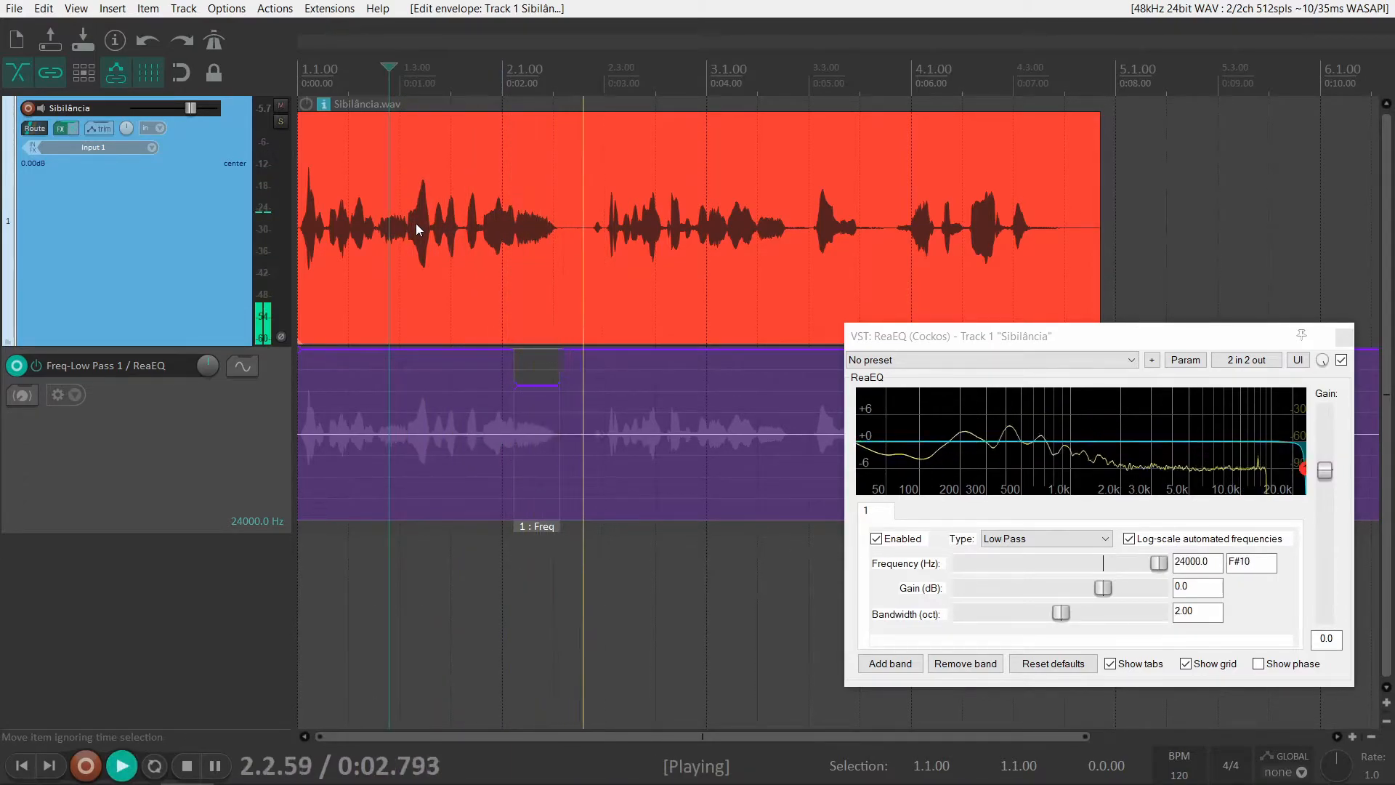
key(space)
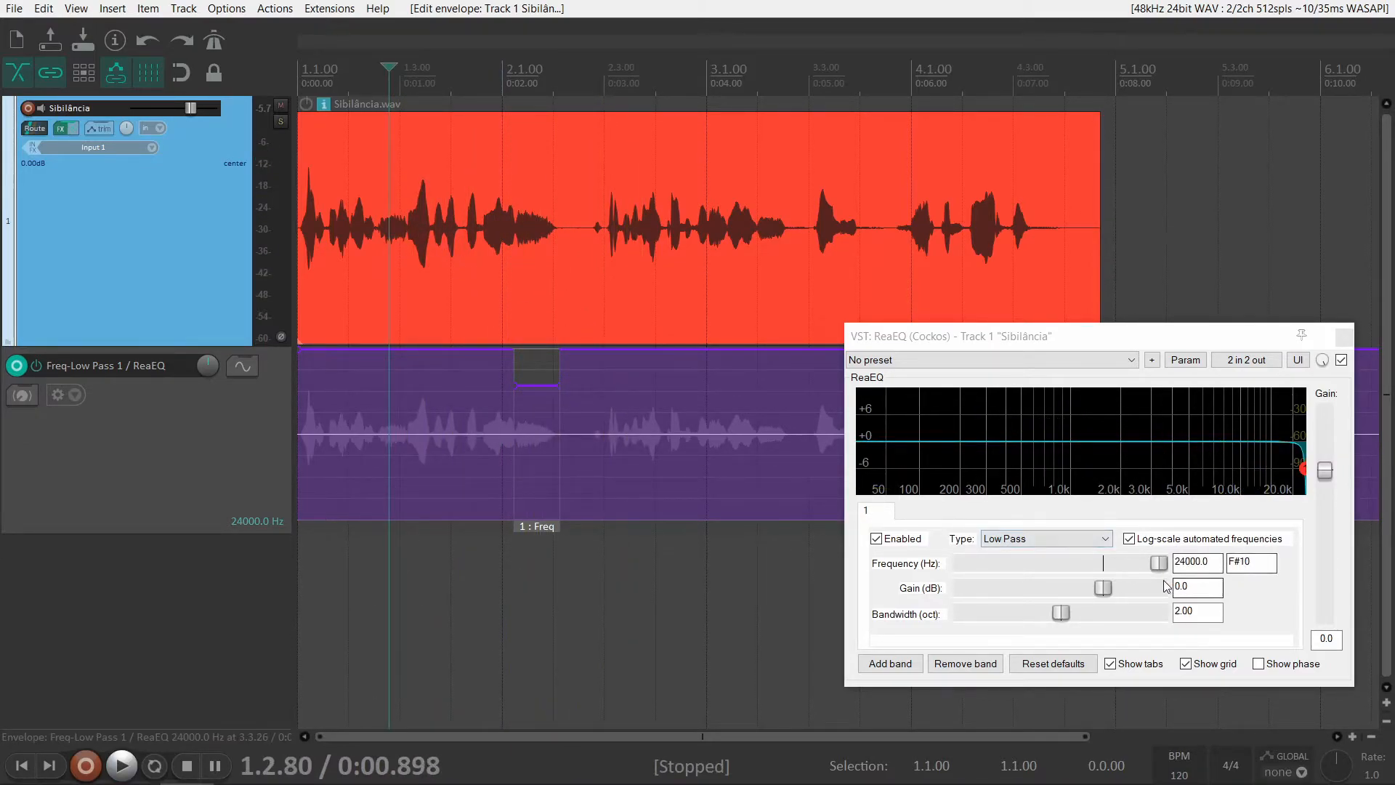
- Lower the envelope inside the automation item to 4617.2 Hz and audition the passage
mouse_move(529, 385)
drag(529, 385, 530, 394)
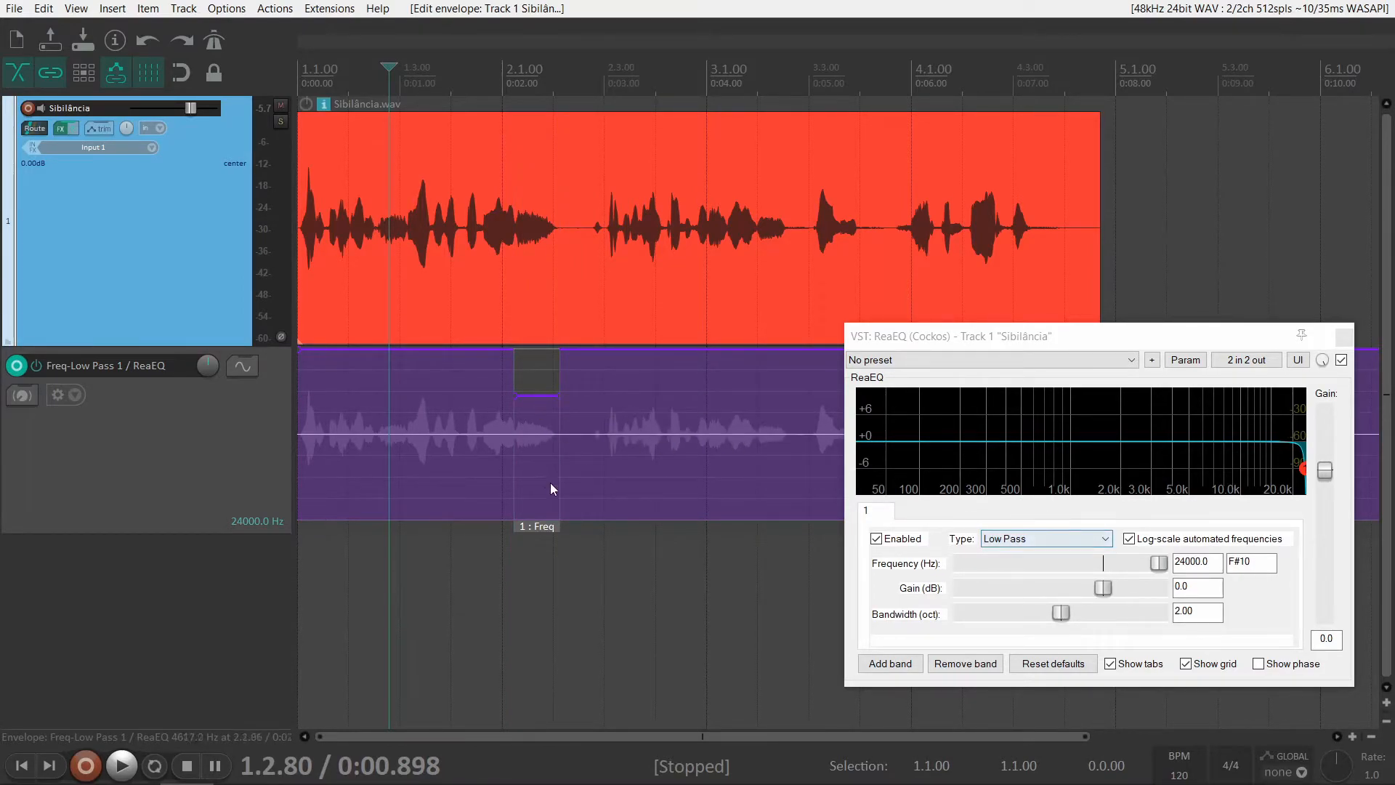
key(space)
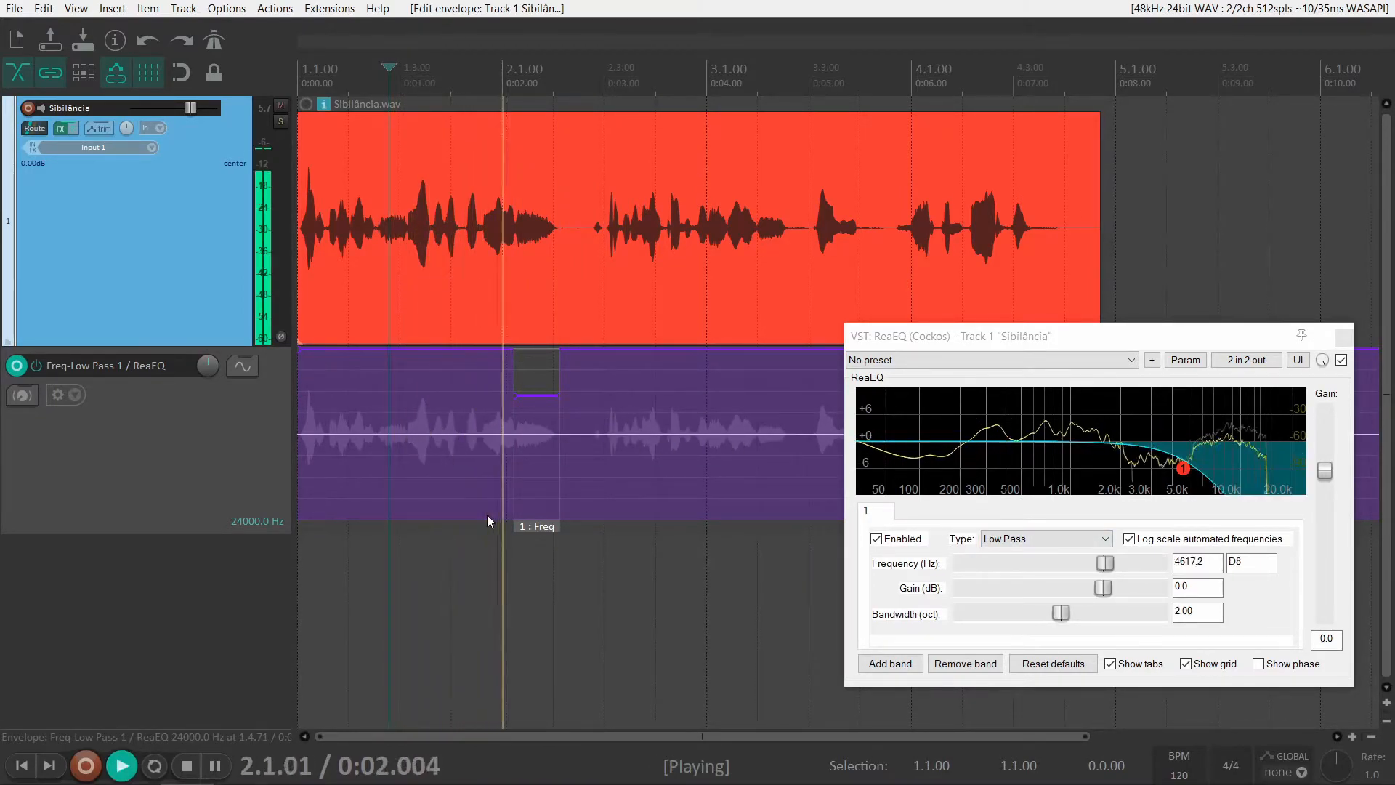
key(space)
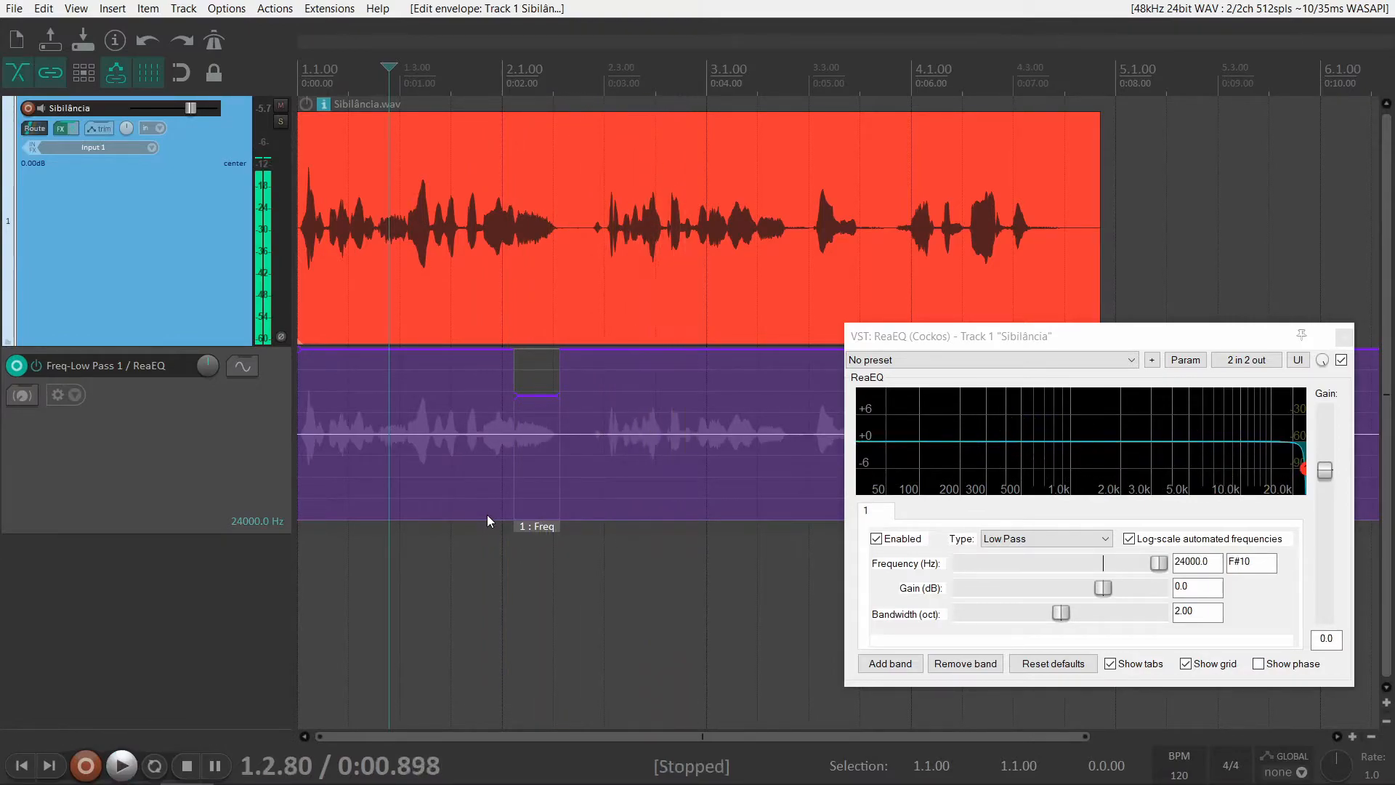
- Audition the track from the beginning and again from about 0:00.78
key(Home)
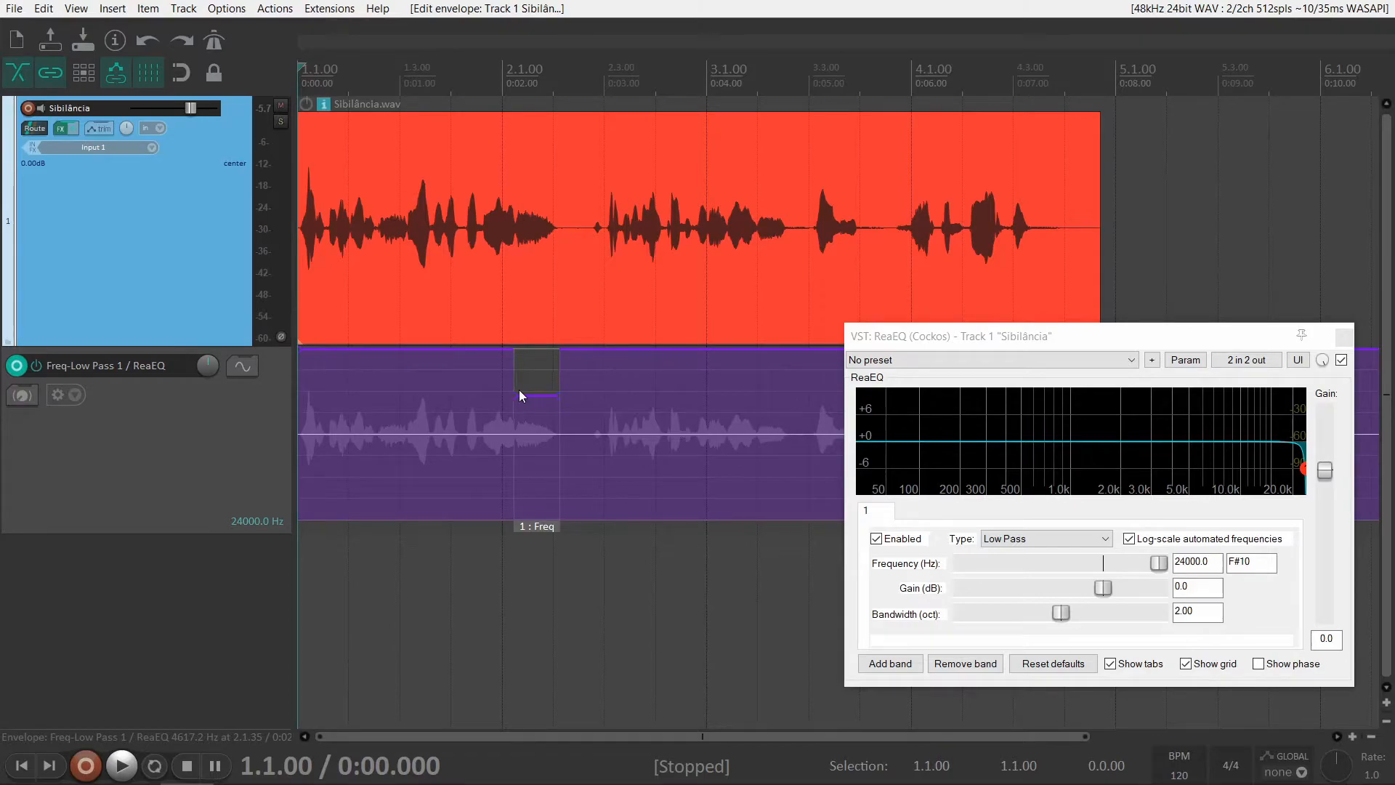
key(space)
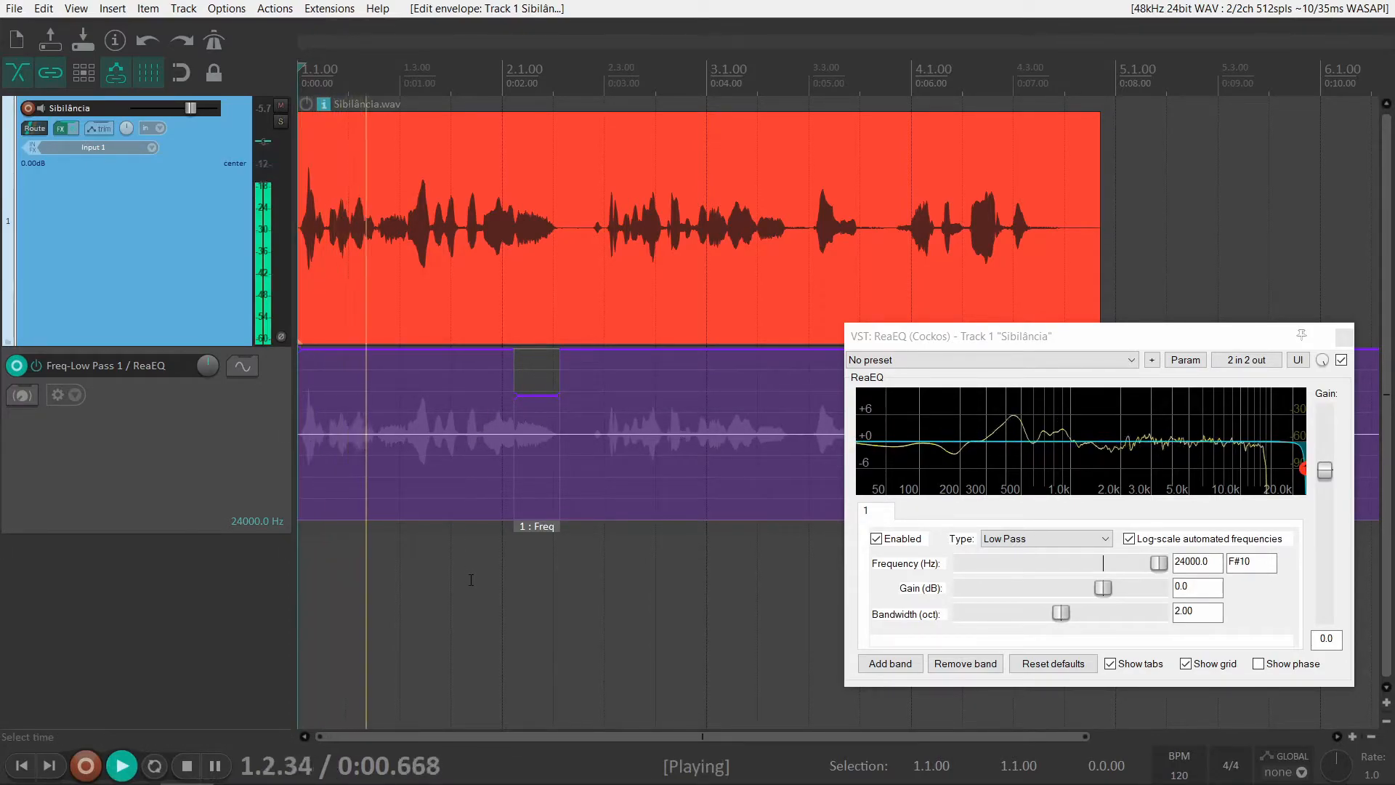
key(space)
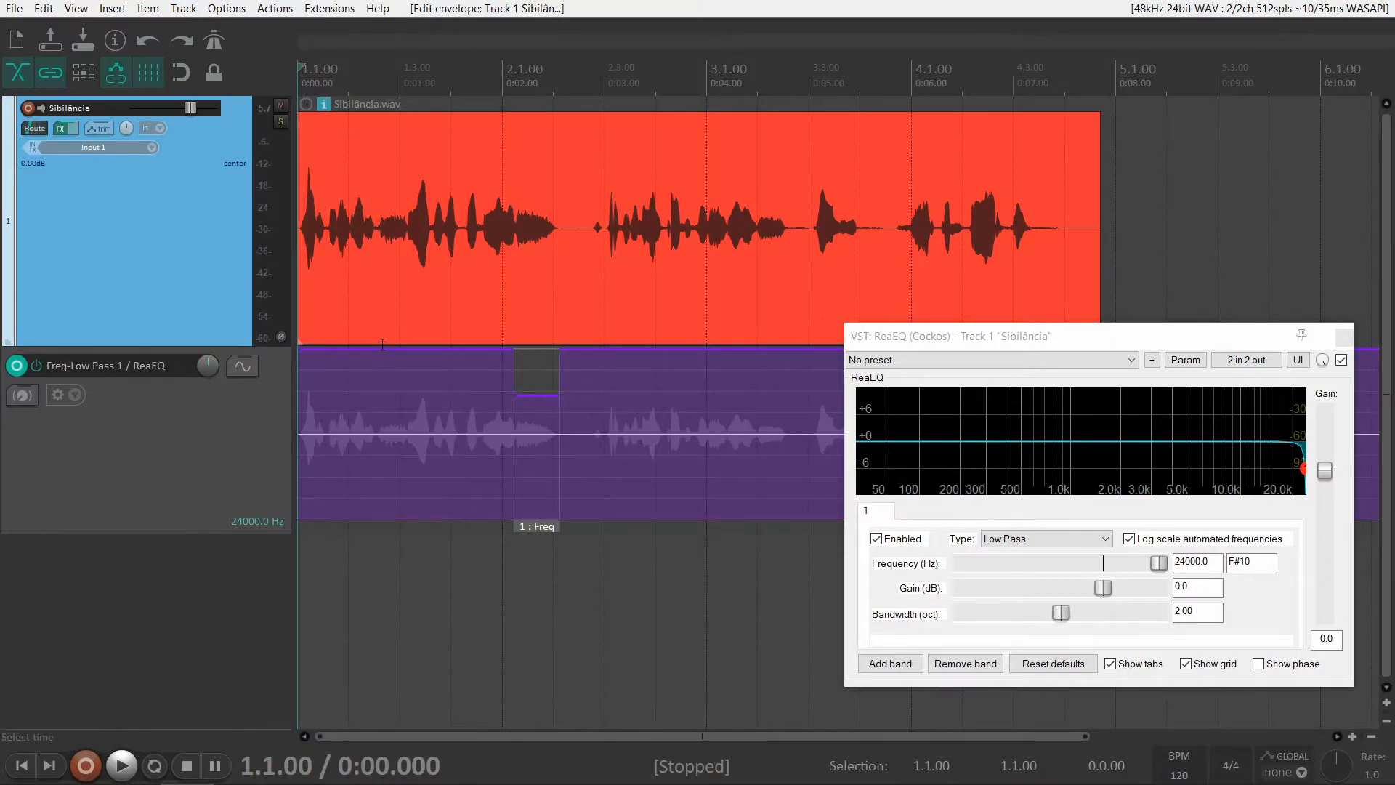
click(377, 425)
key(space)
key(space)
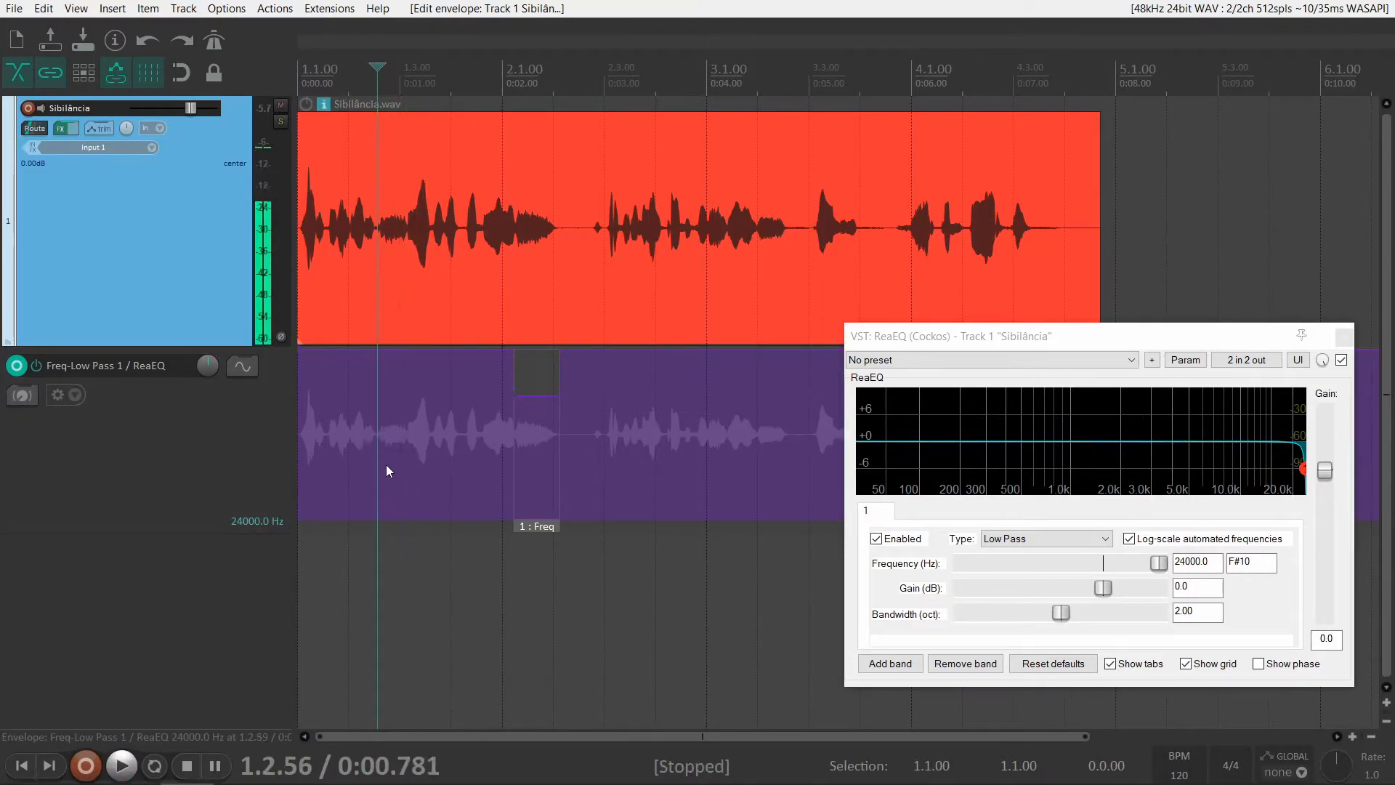
- Add an automation item over the sibilance at about 0:00.78, lower its low-pass frequency to 4508.2 Hz, and audition from the beginning
scroll(455, 502, up, 2)
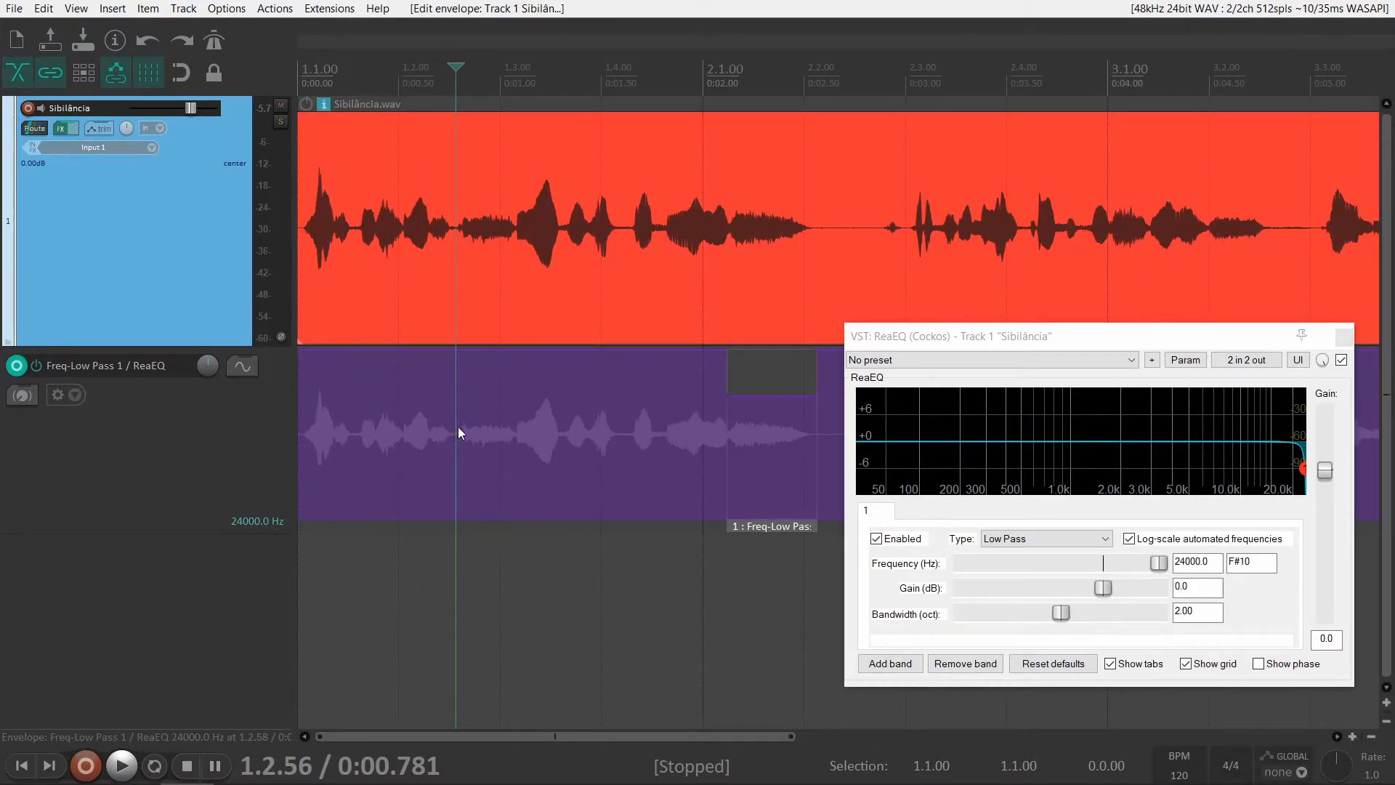
drag(456, 376, 517, 406)
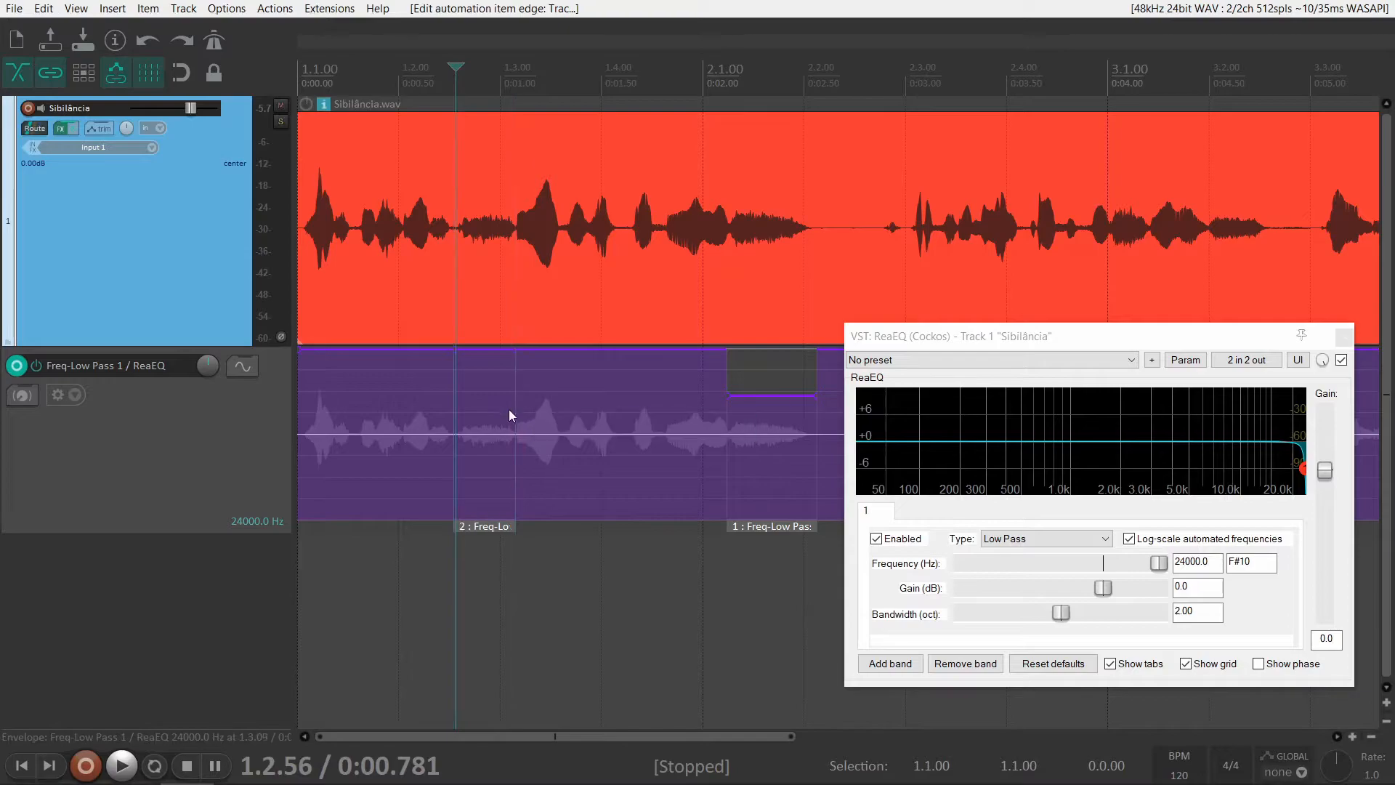
drag(486, 350, 498, 398)
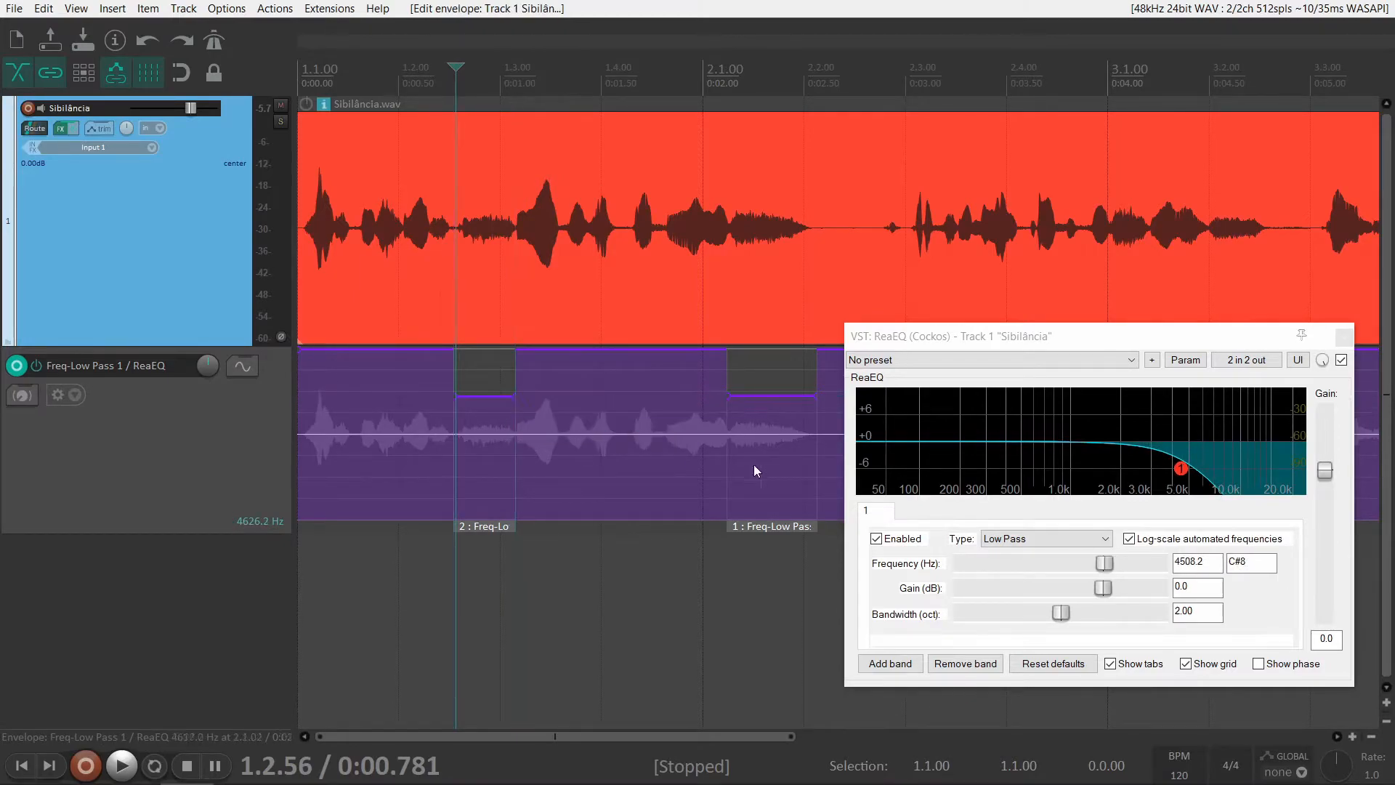
key(Home)
key(space)
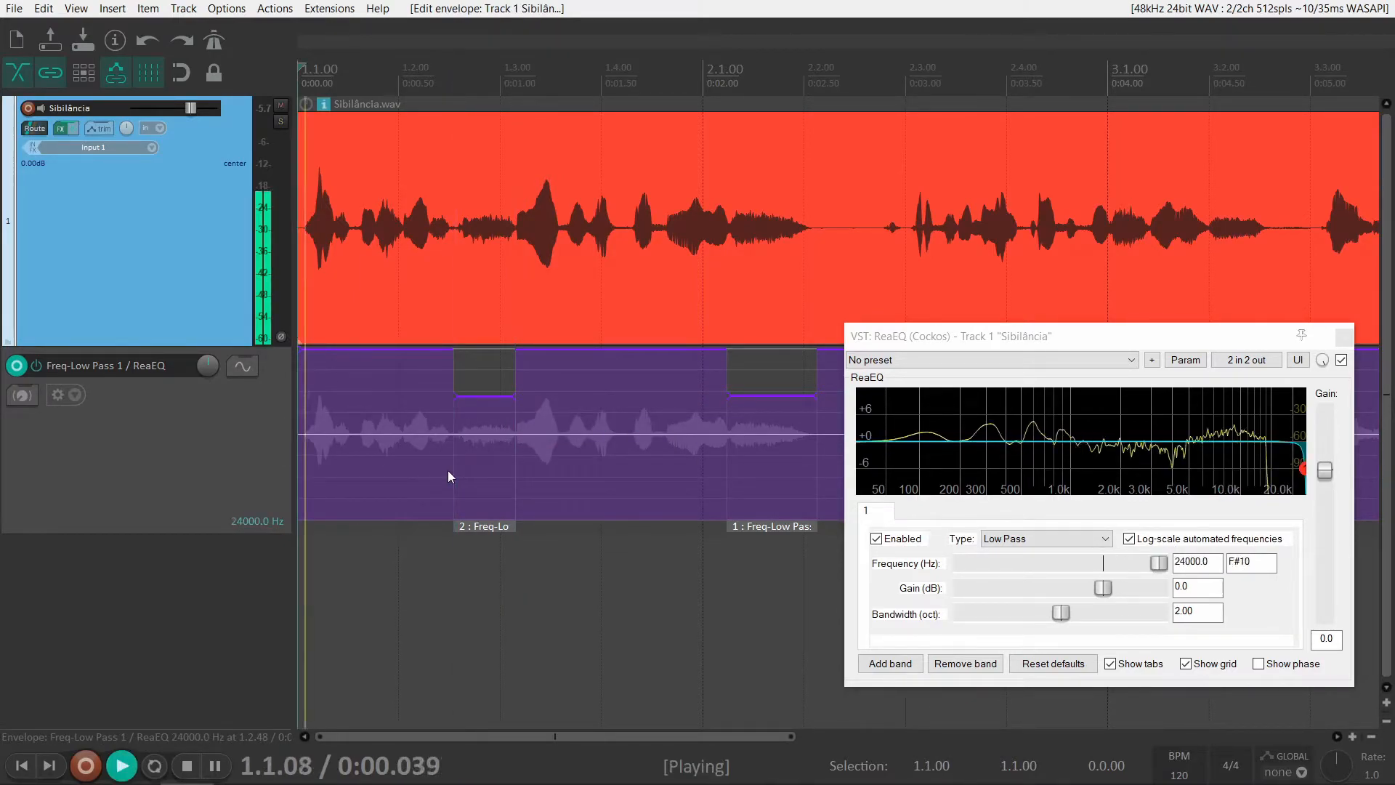
key(space)
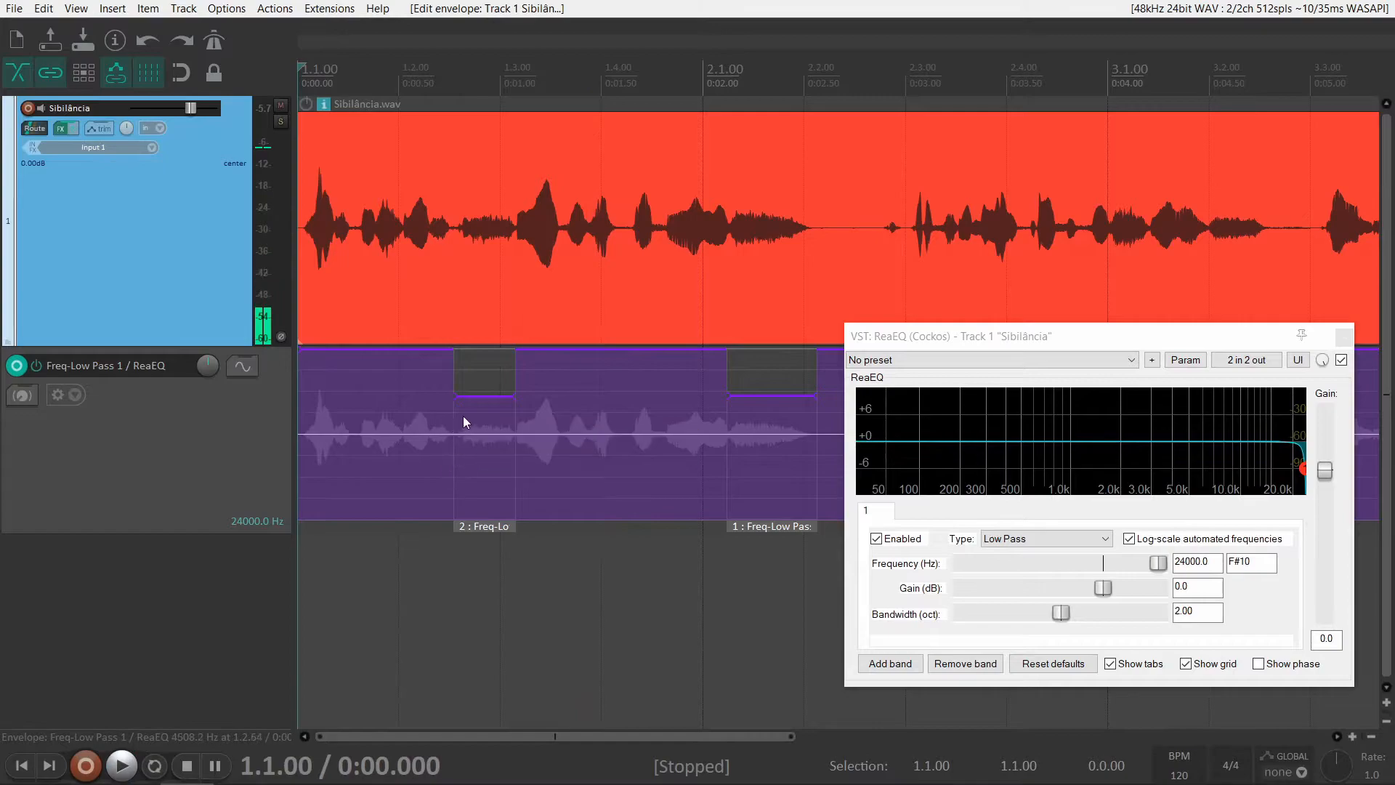
- Raise the low-pass envelope slightly inside the automation item at about 0:00.78 and audition the track from the beginning
drag(478, 396, 478, 378)
key(space)
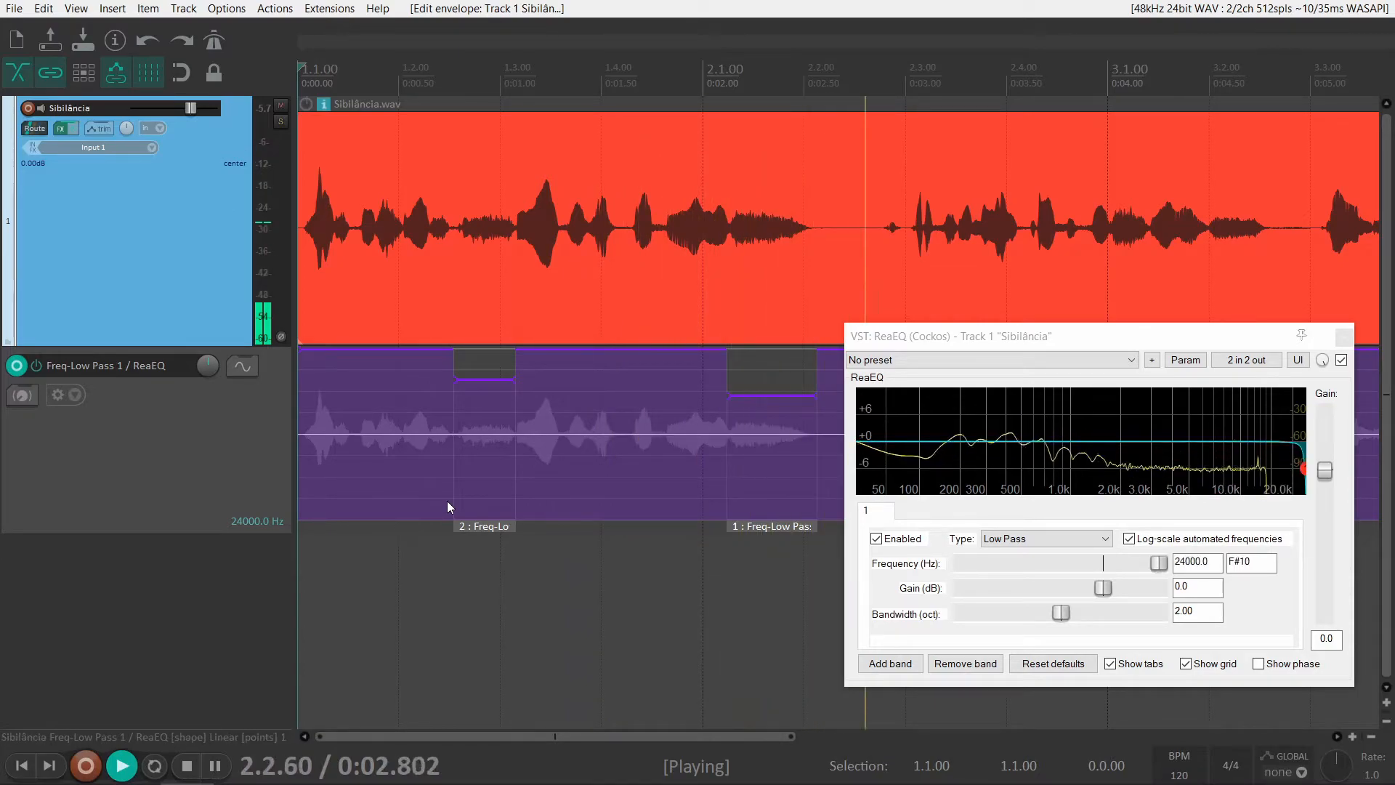
key(space)
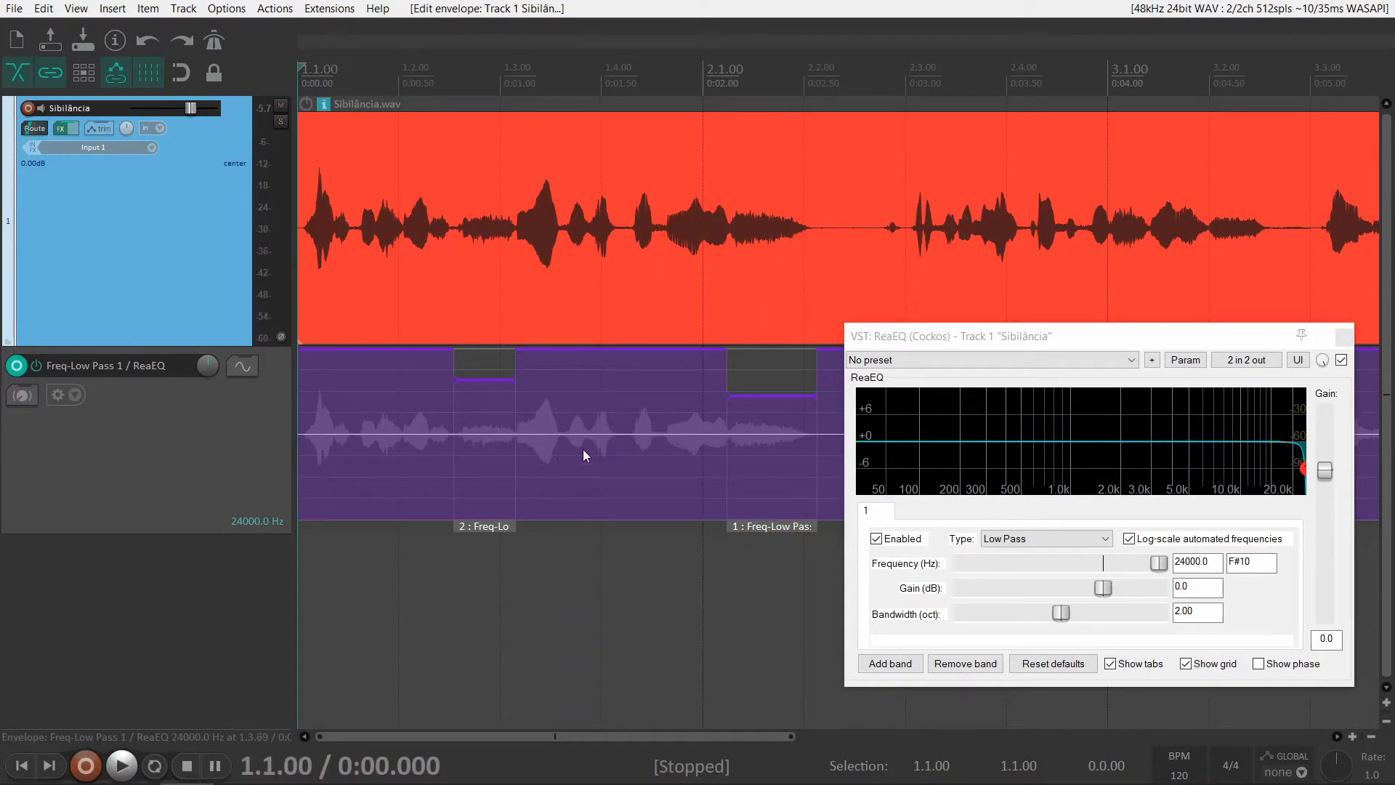
- Clear the ReaEQ low-pass frequency envelope from the track, including its automation items
key(alt)
click(557, 584)
scroll(508, 538, down, 5)
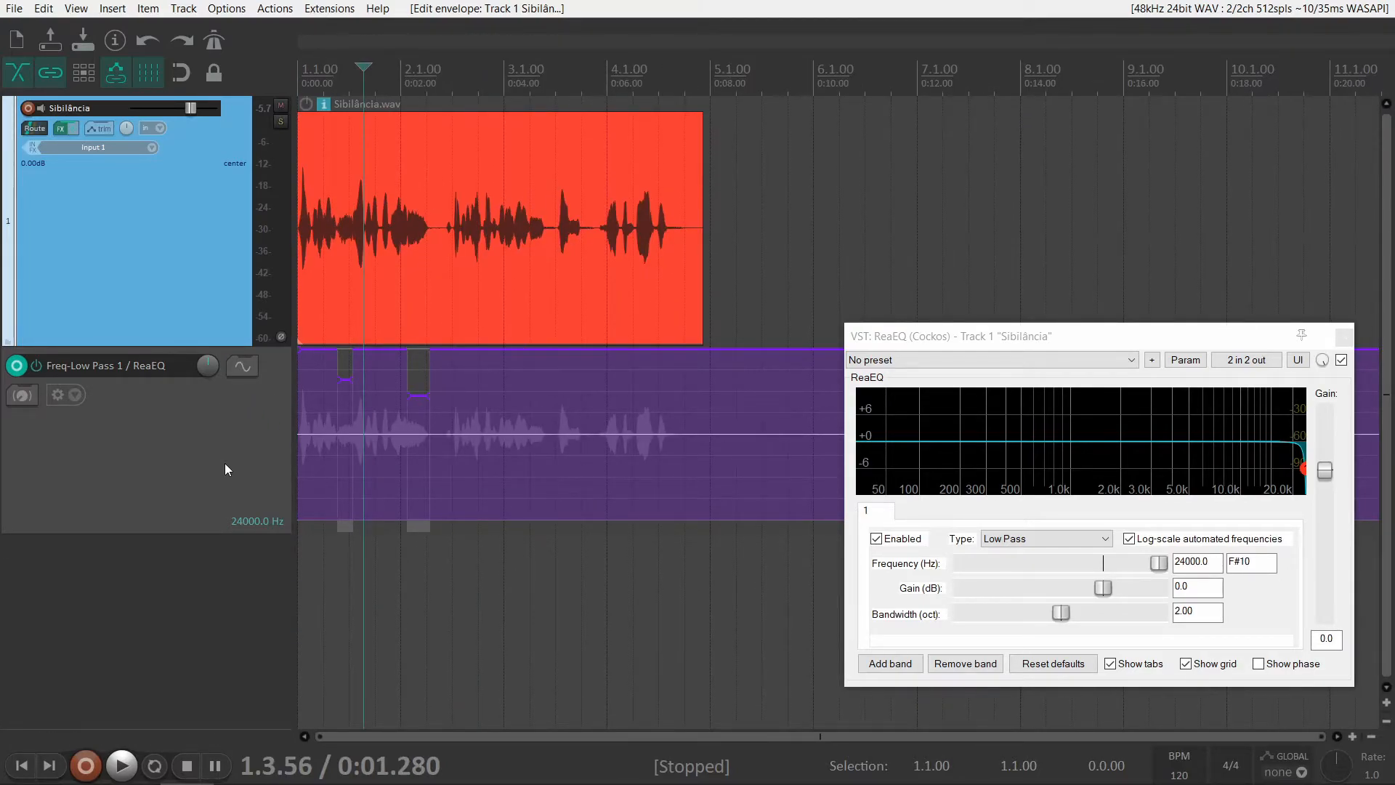
click(72, 394)
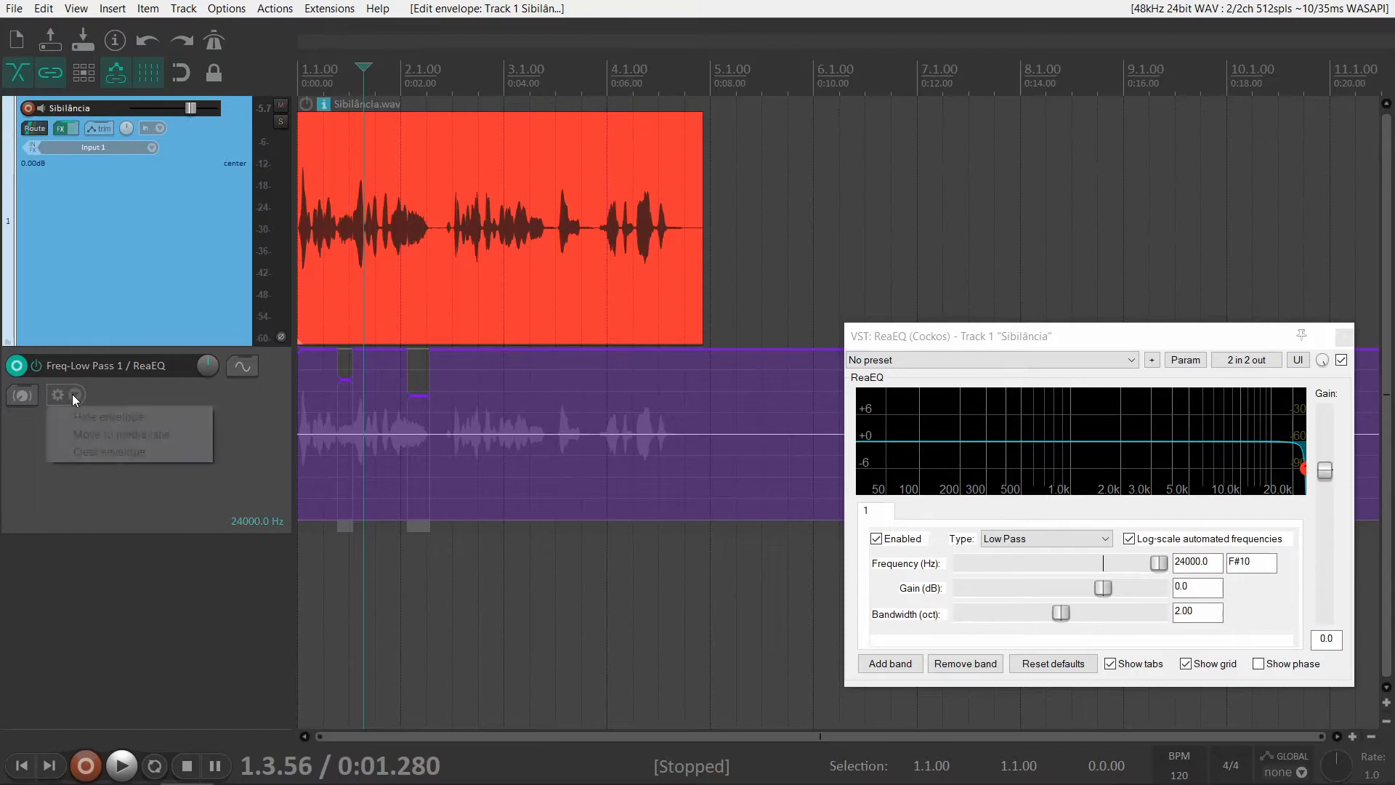
click(105, 457)
key(Return)
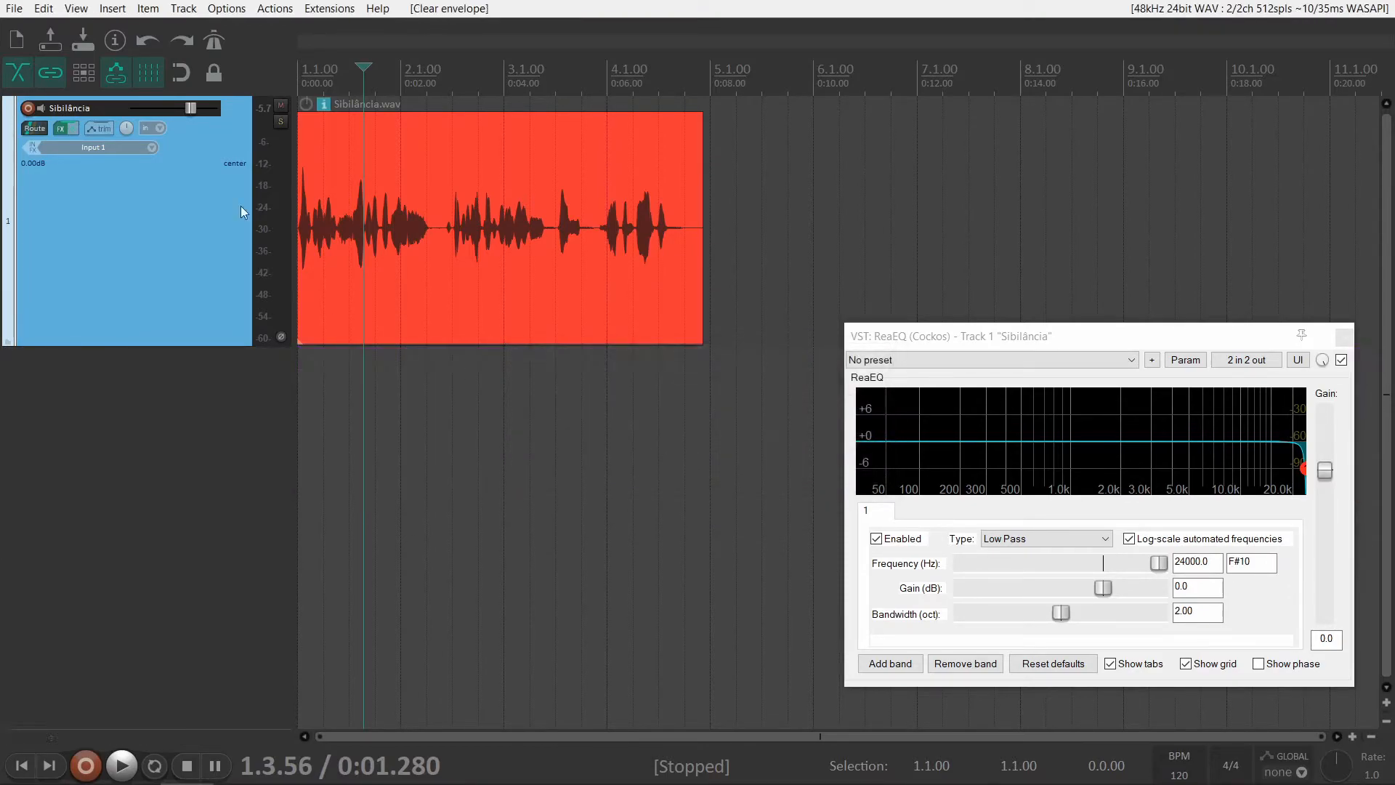
- Remove all effects from the Sibilância track and add a fresh ReaEQ
alt+click(61, 127)
click(61, 128)
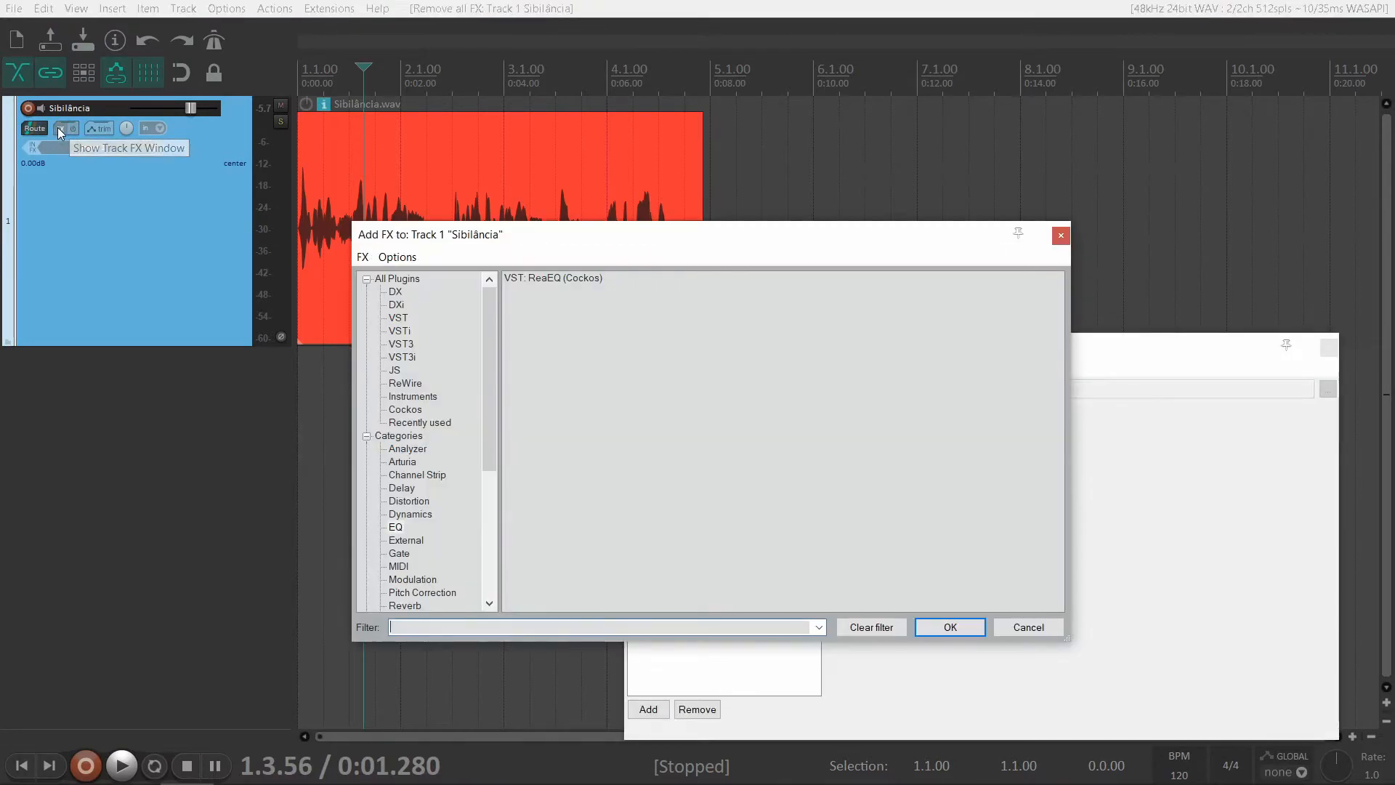
double_click(557, 277)
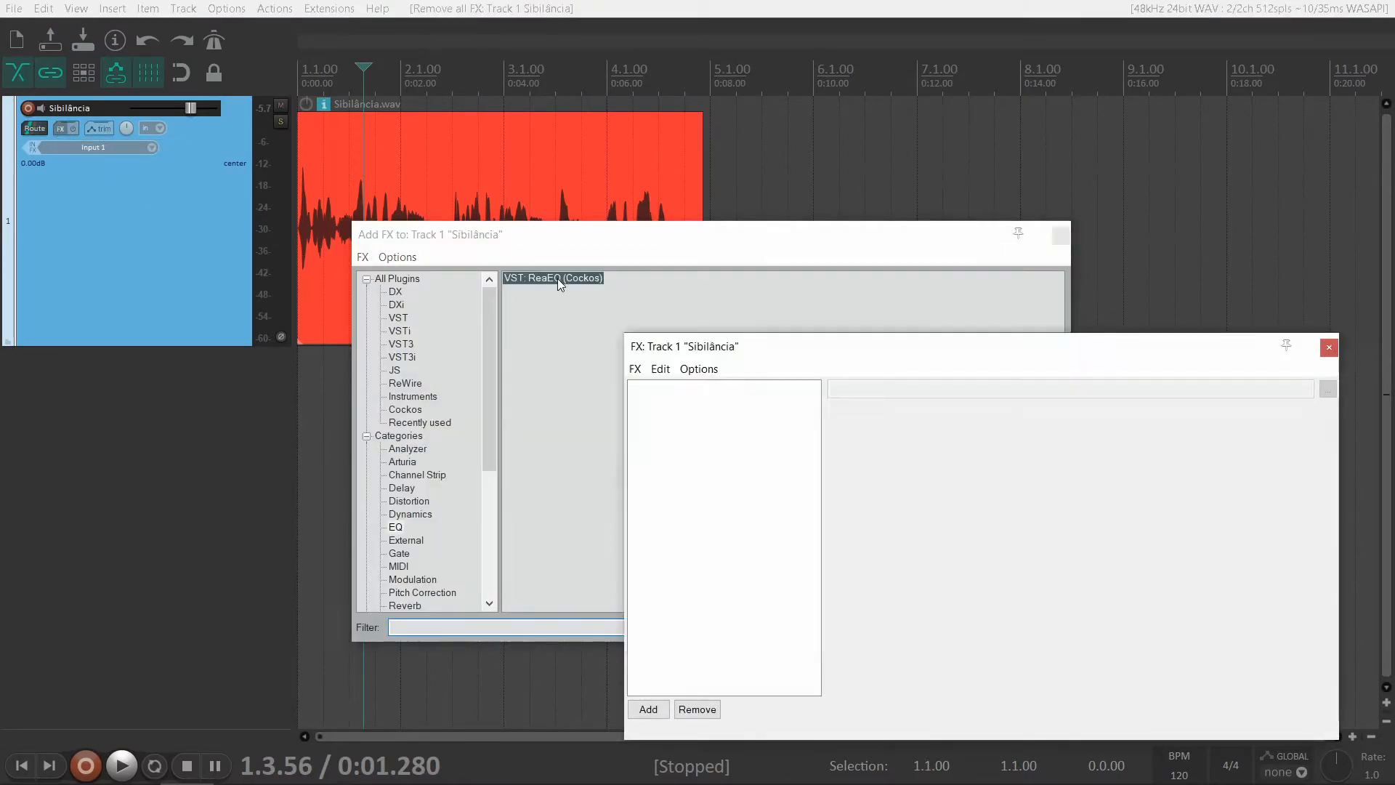
drag(824, 353, 636, 212)
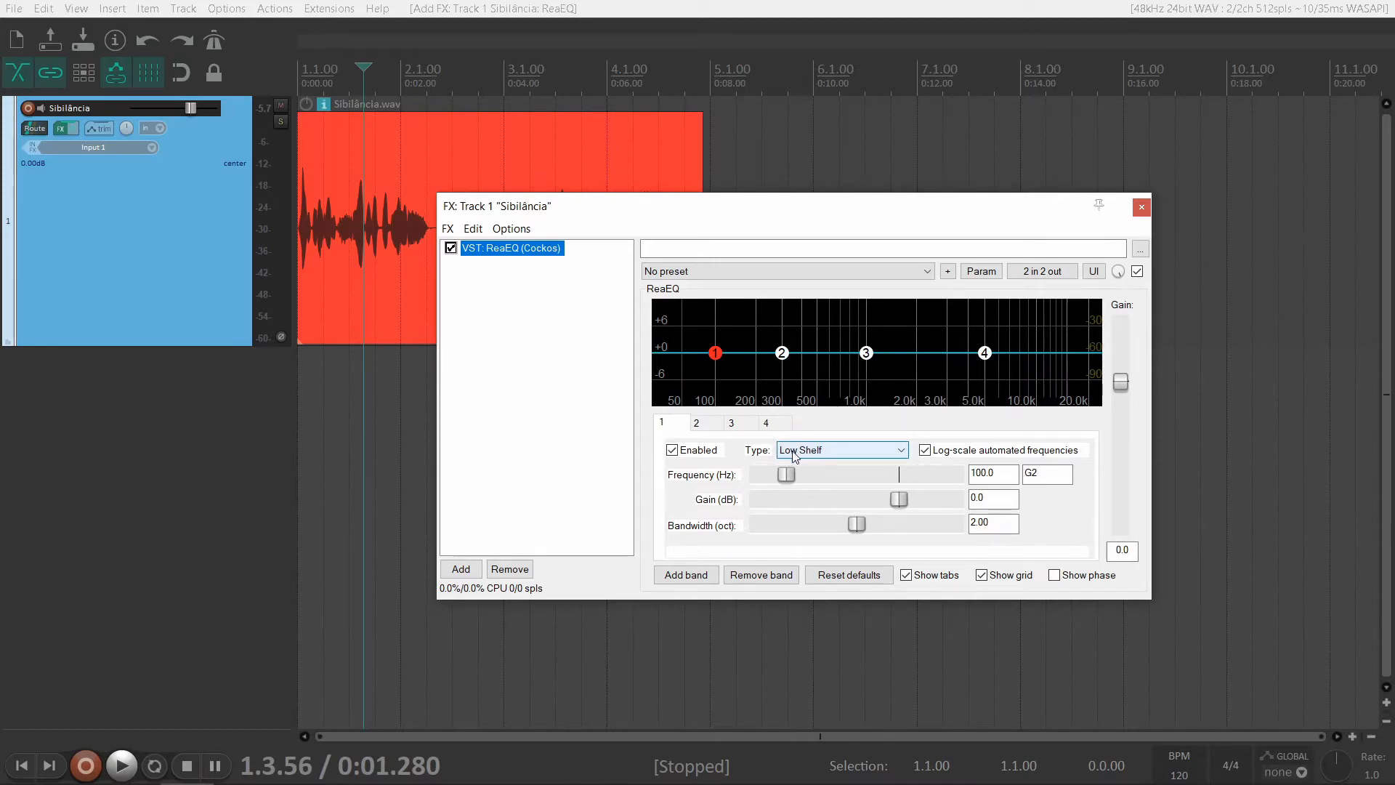
- Reduce ReaEQ to two bands by removing the first two, and set the new band 1 to High Pass
click(756, 582)
click(756, 581)
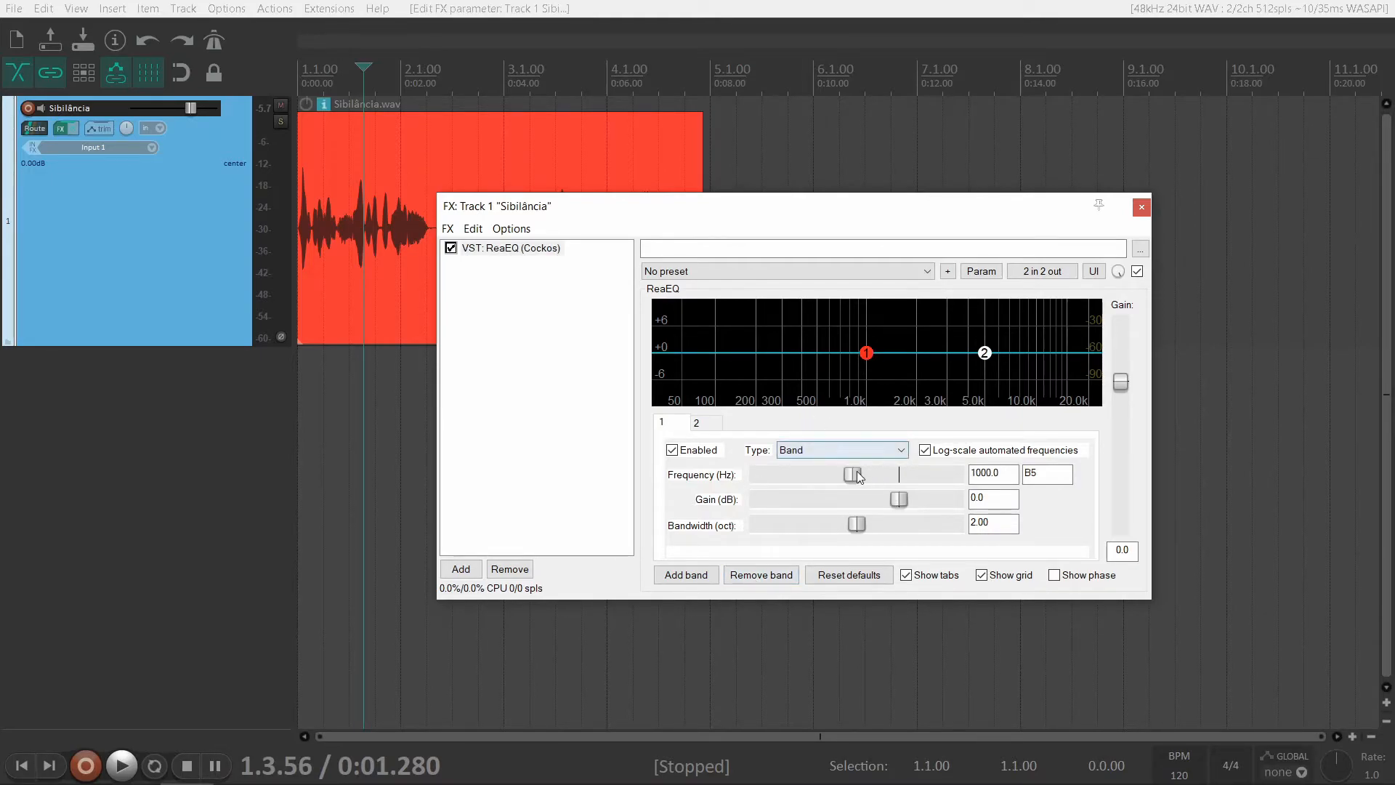
click(874, 453)
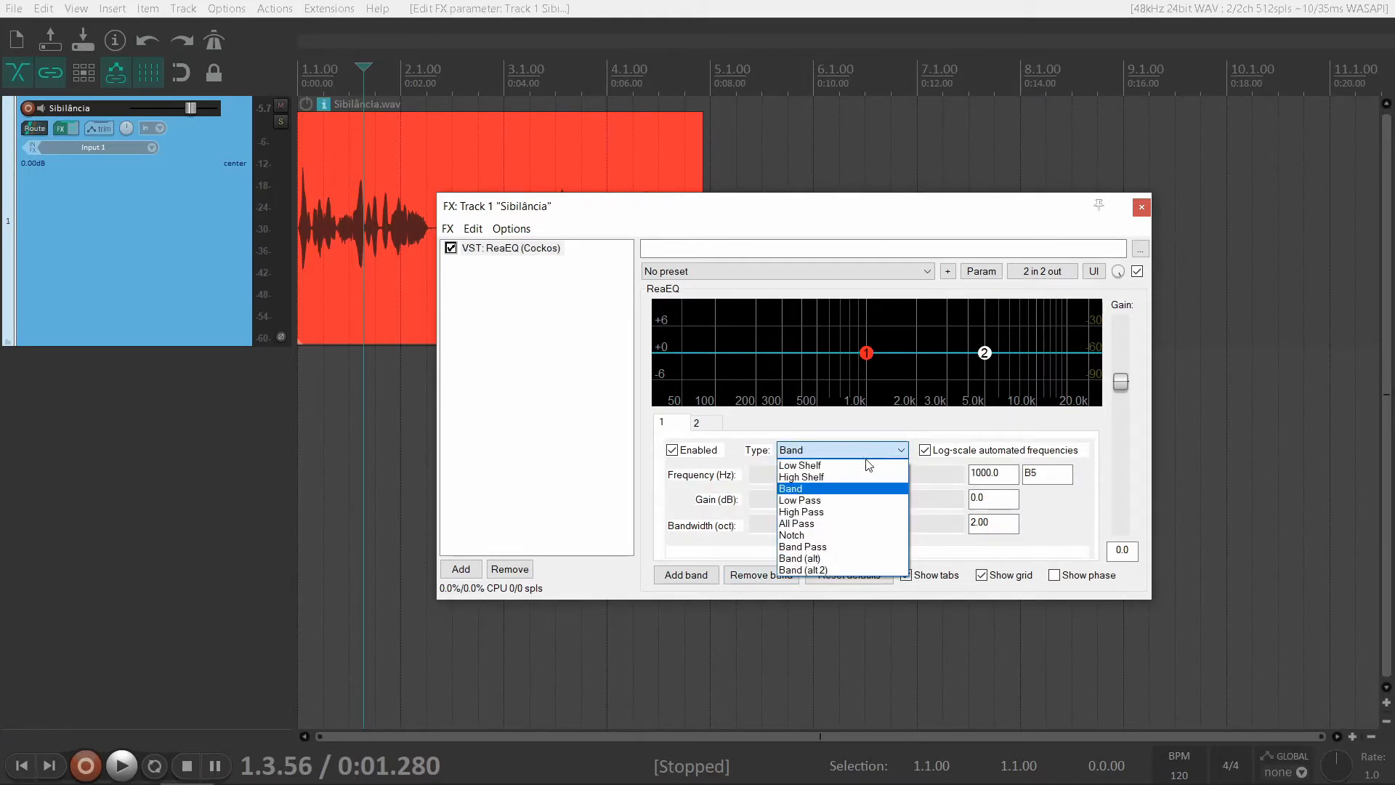
click(815, 515)
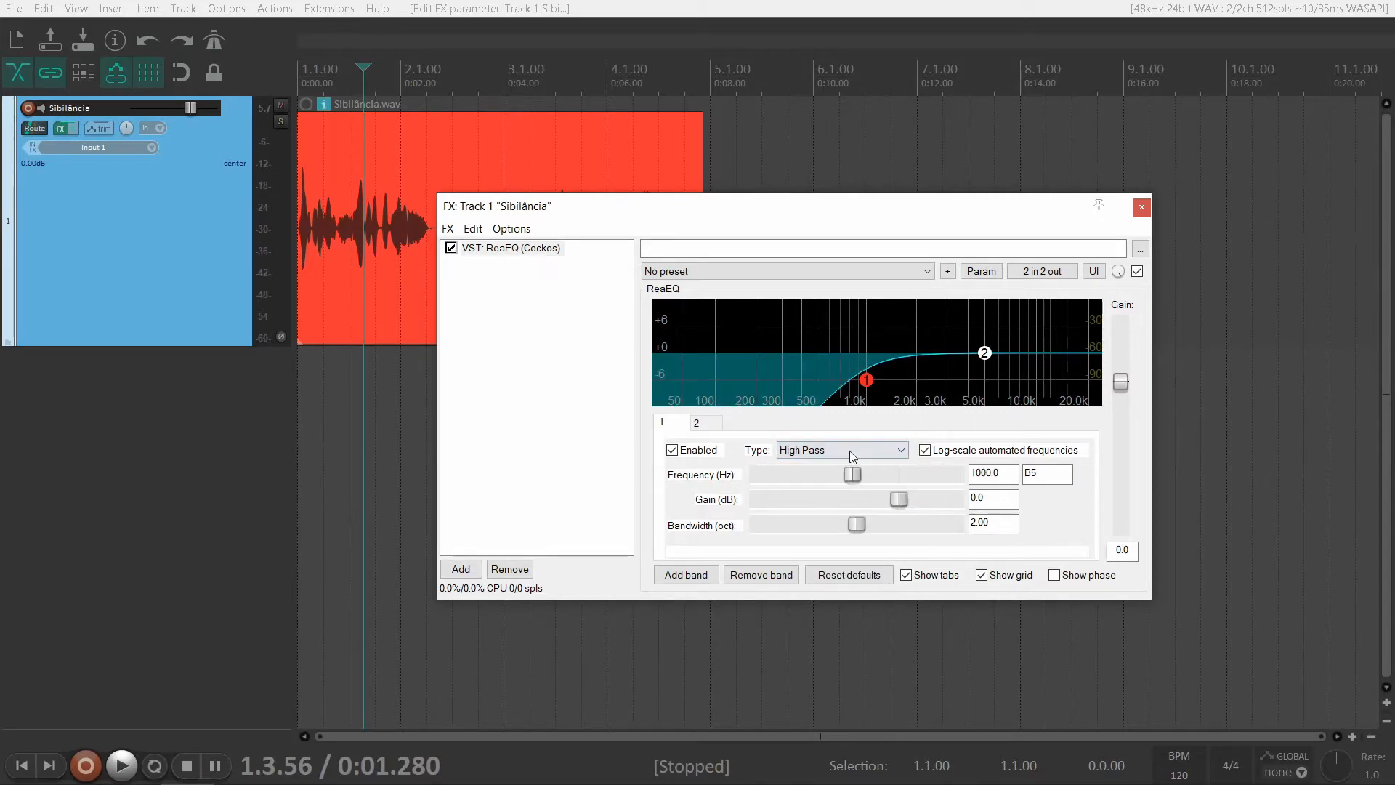
- Set band 2 to type Band with a 9.2 dB boost at 9048.5 Hz and a bandwidth of 0.96 octaves
click(710, 428)
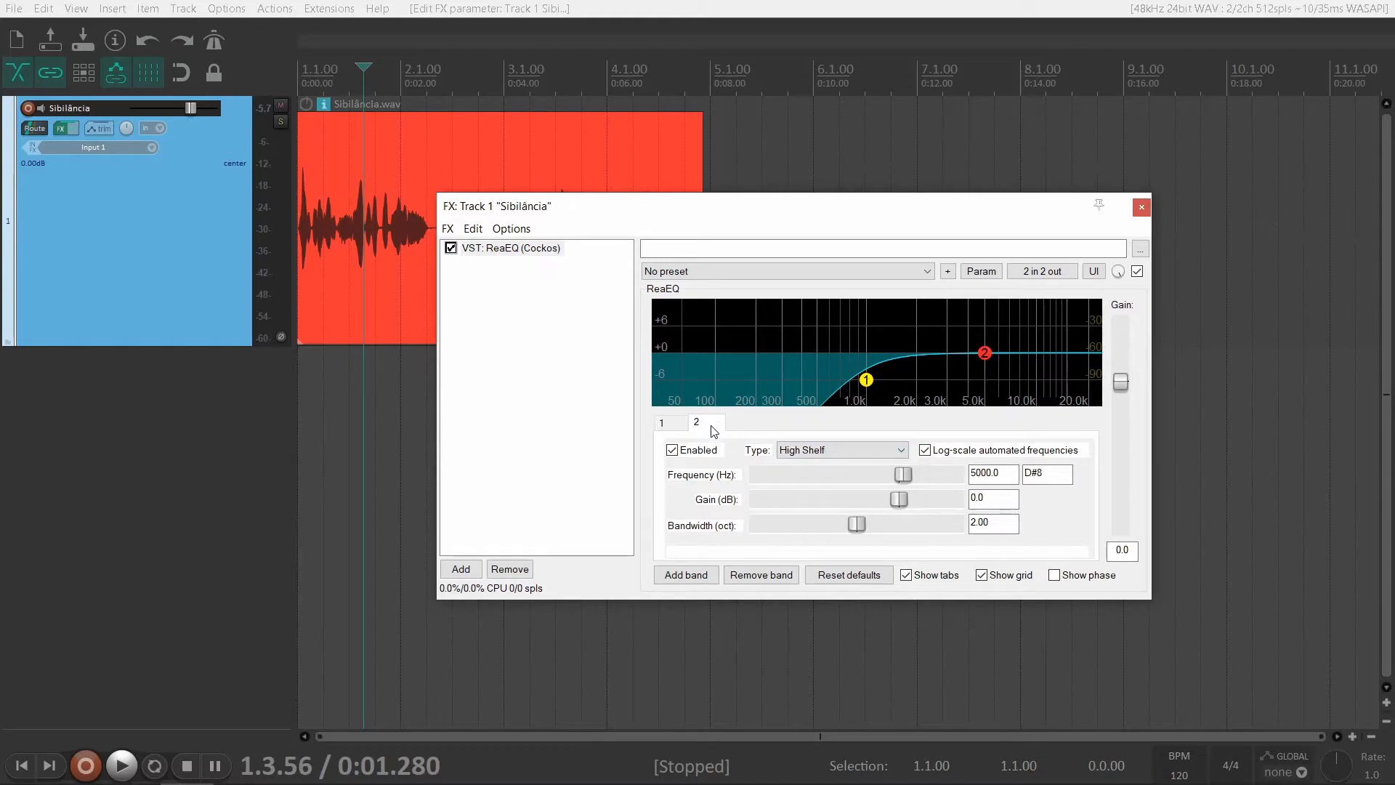
click(857, 450)
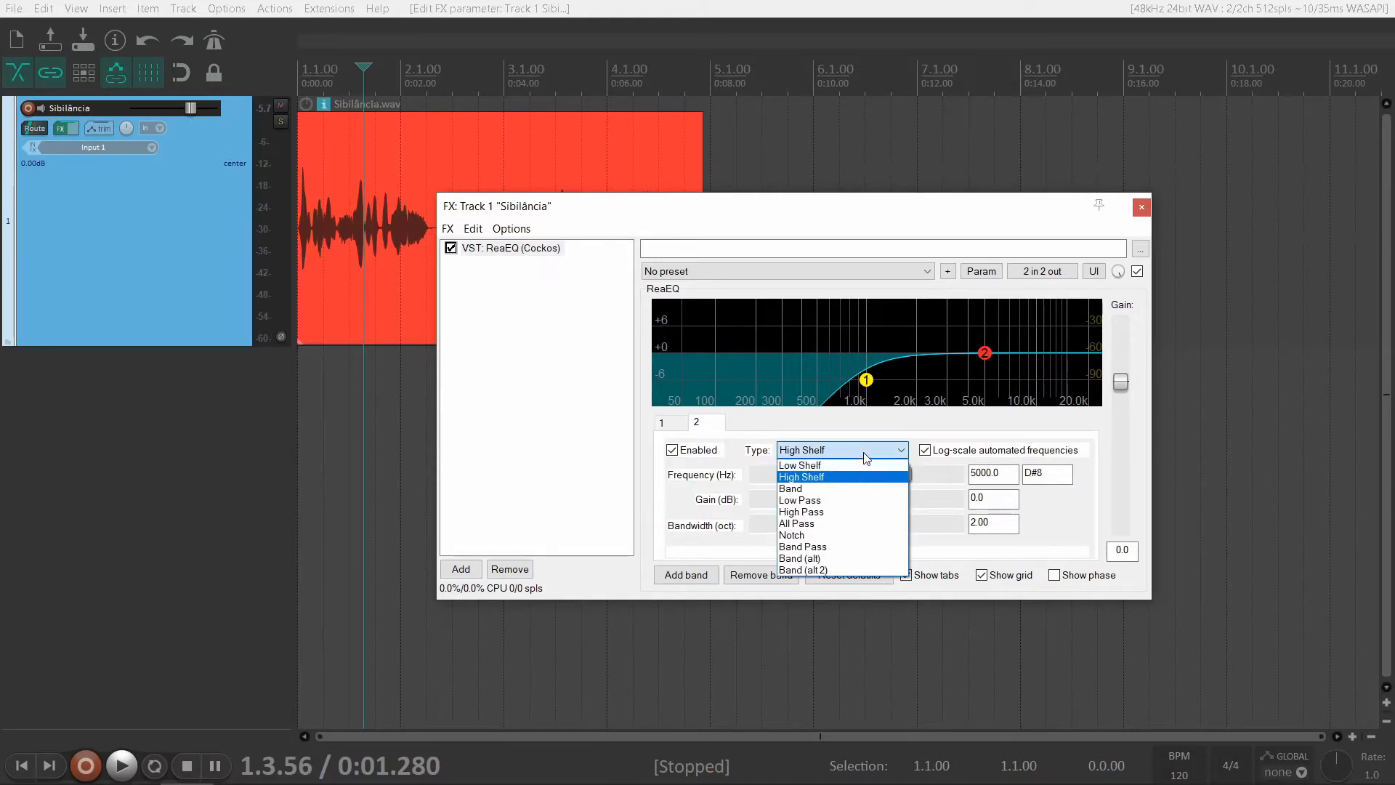
click(799, 490)
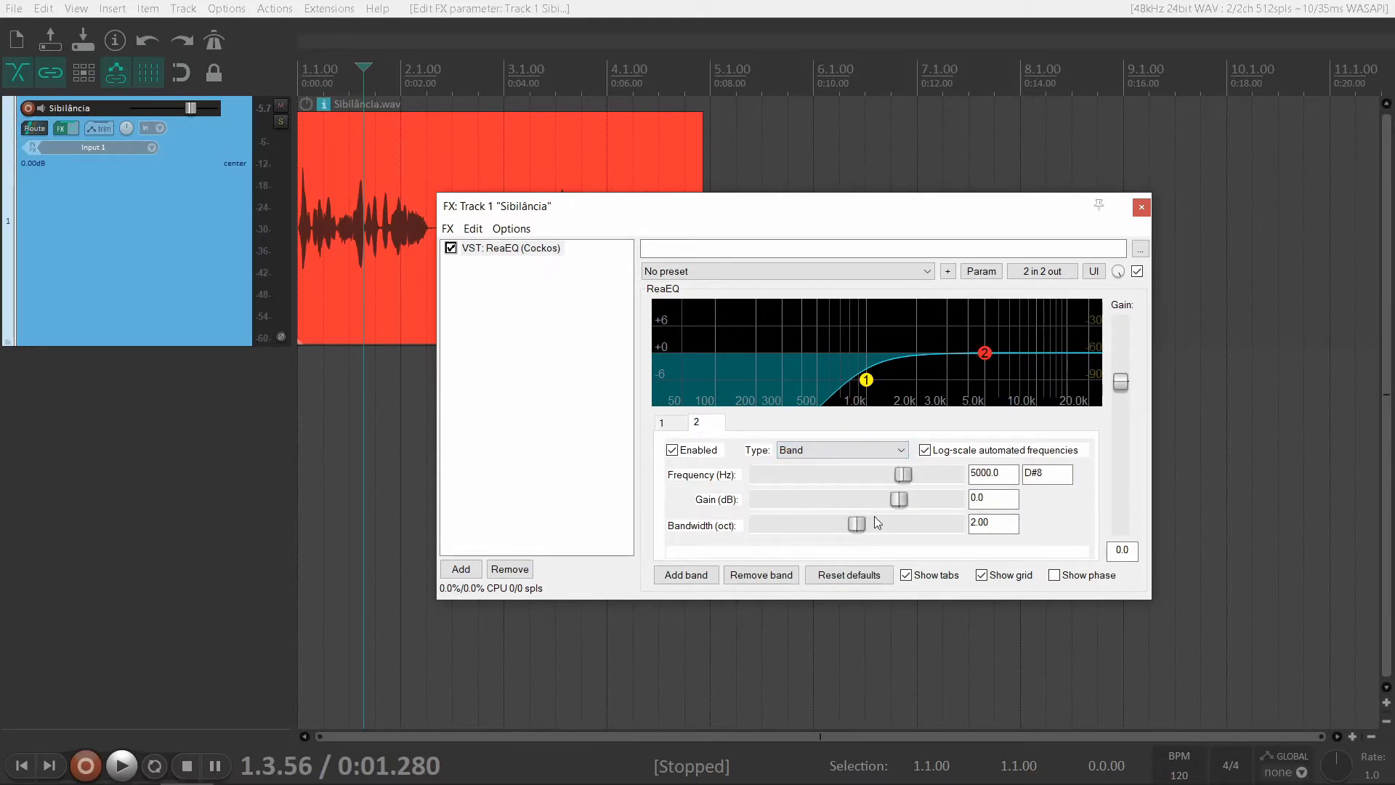
drag(985, 354, 1033, 321)
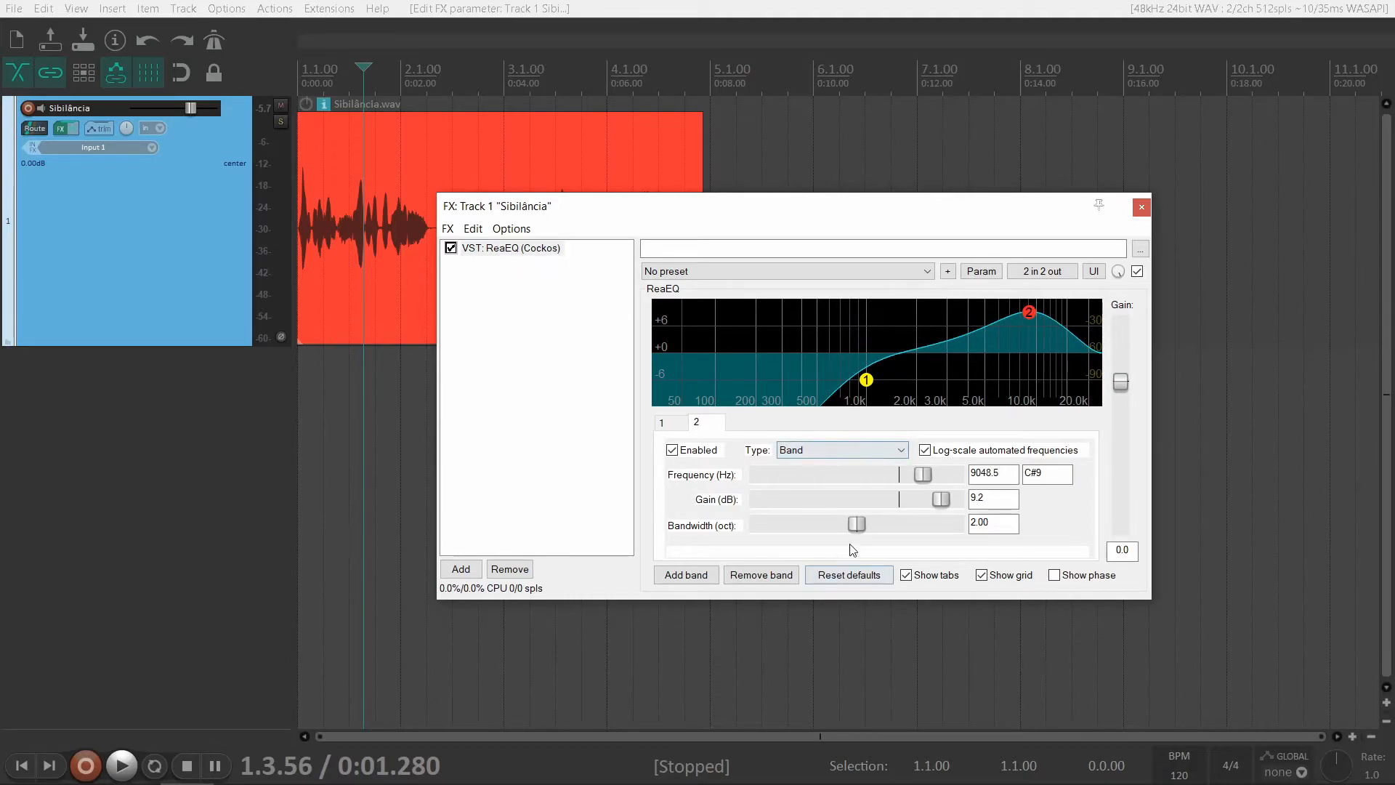
drag(861, 520, 809, 525)
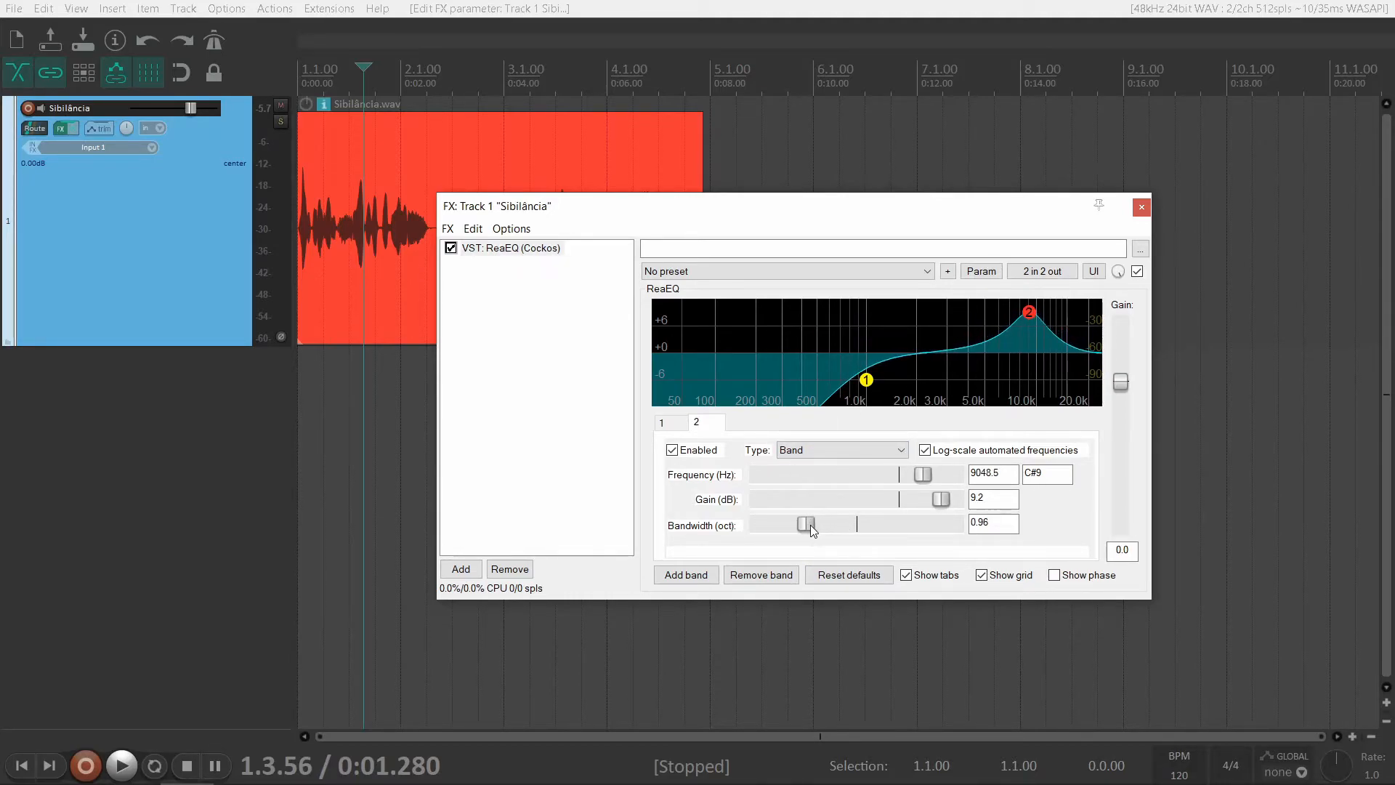
- Move the FX window clear of the waveform and audition the sibilant passage from 0:02.126 through the equalizer
drag(658, 208, 806, 296)
scroll(416, 198, up, 1)
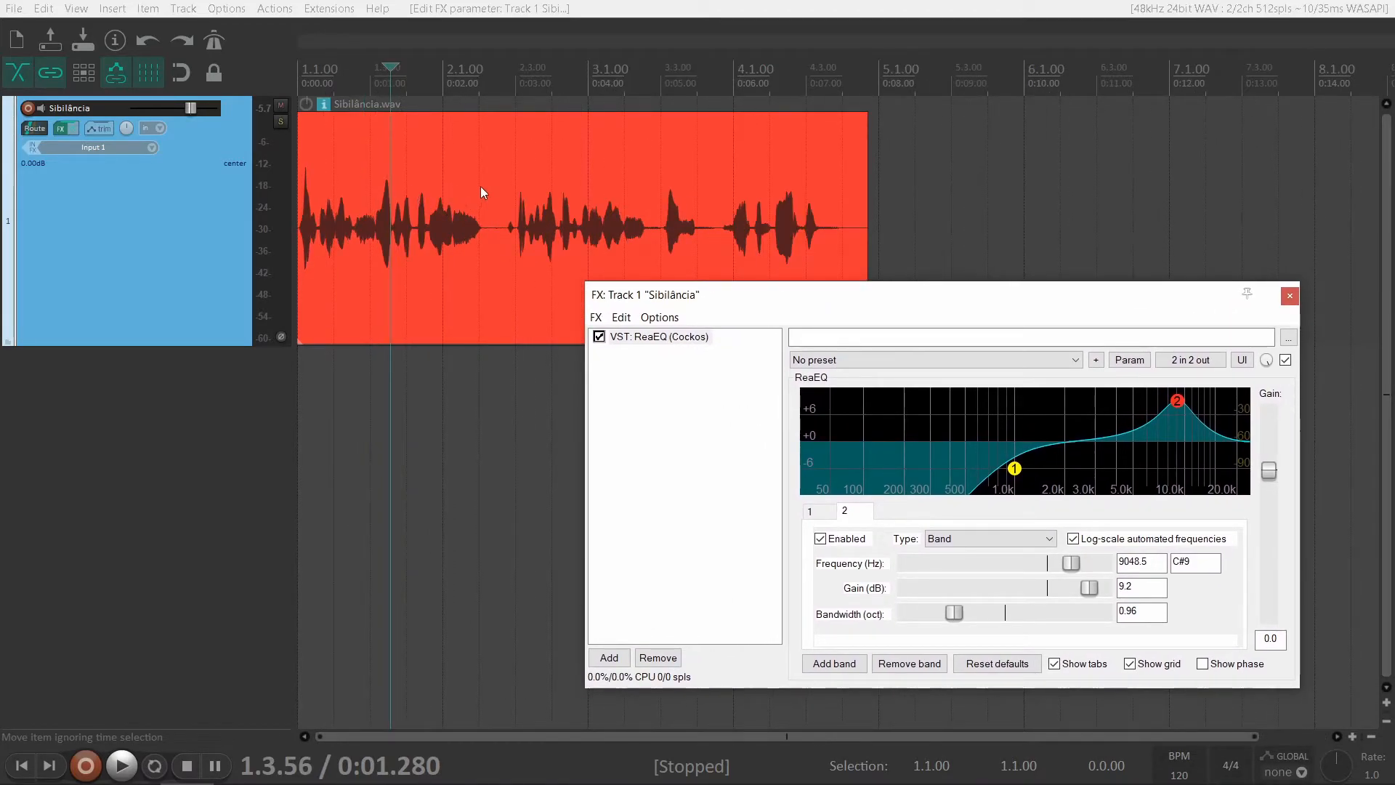
click(448, 109)
scroll(481, 179, up, 6)
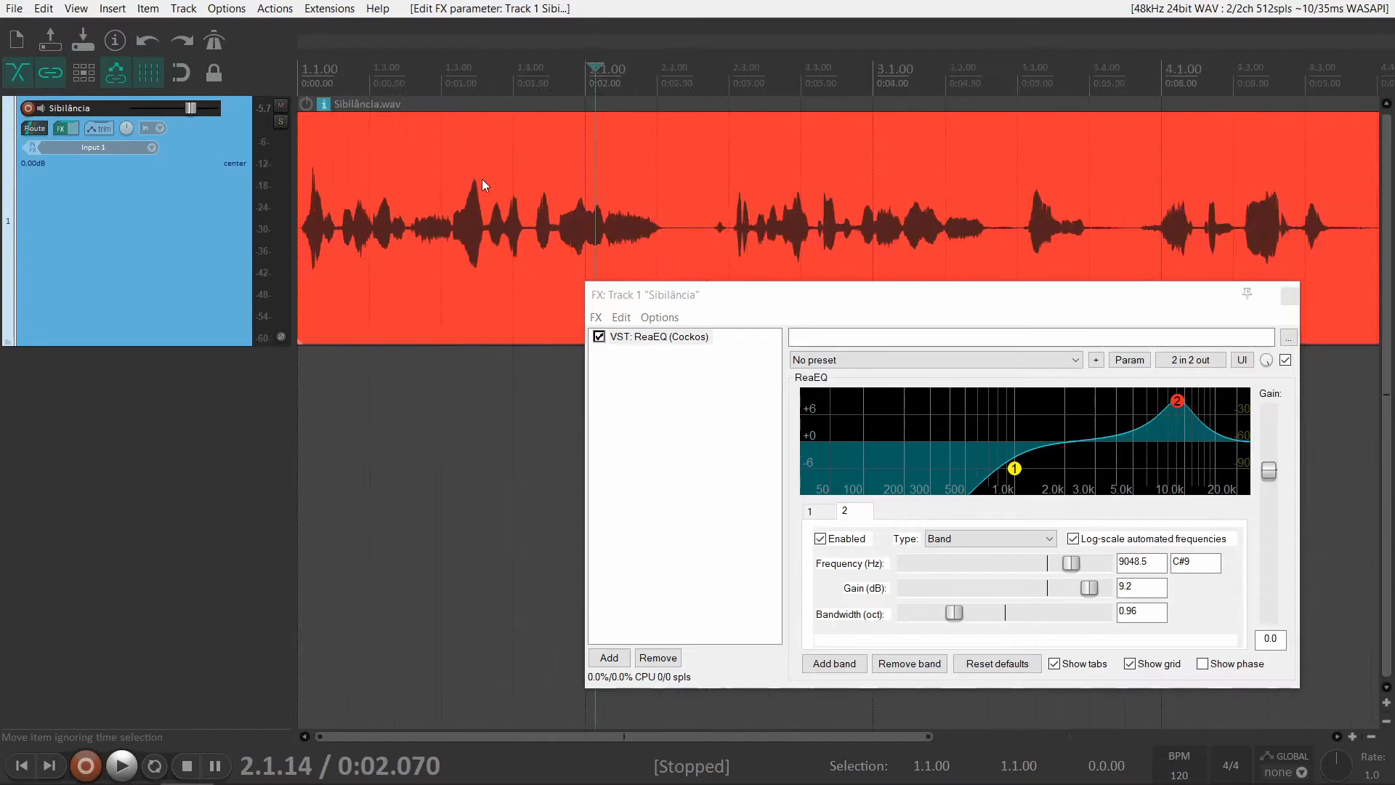
scroll(835, 138, up, 1)
click(860, 125)
key(space)
key(space)
key(space)
key(space)
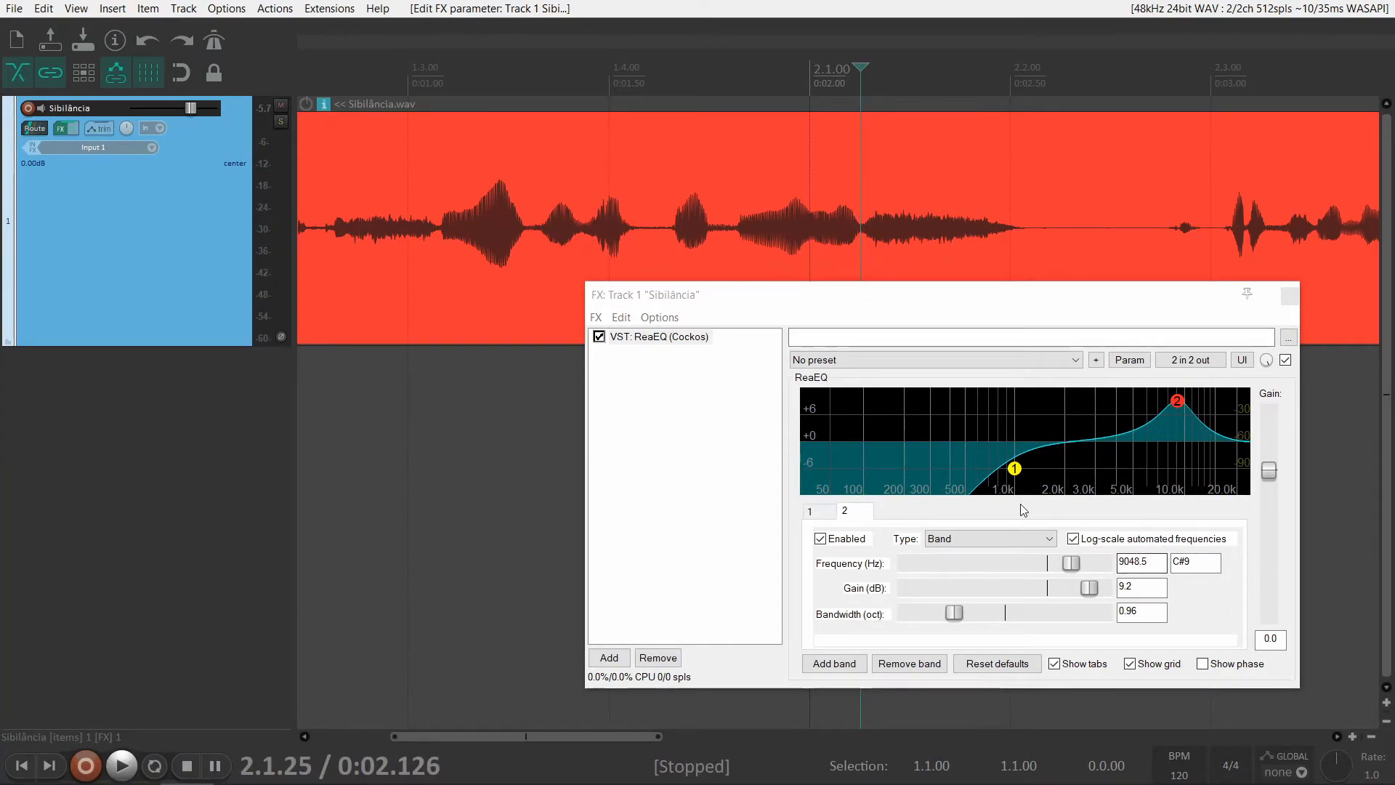
- Set the high-pass frequency of band 1 to 3346.2 Hz and duplicate the ReaEQ instance in the effects chain
click(817, 513)
drag(1003, 566, 1044, 590)
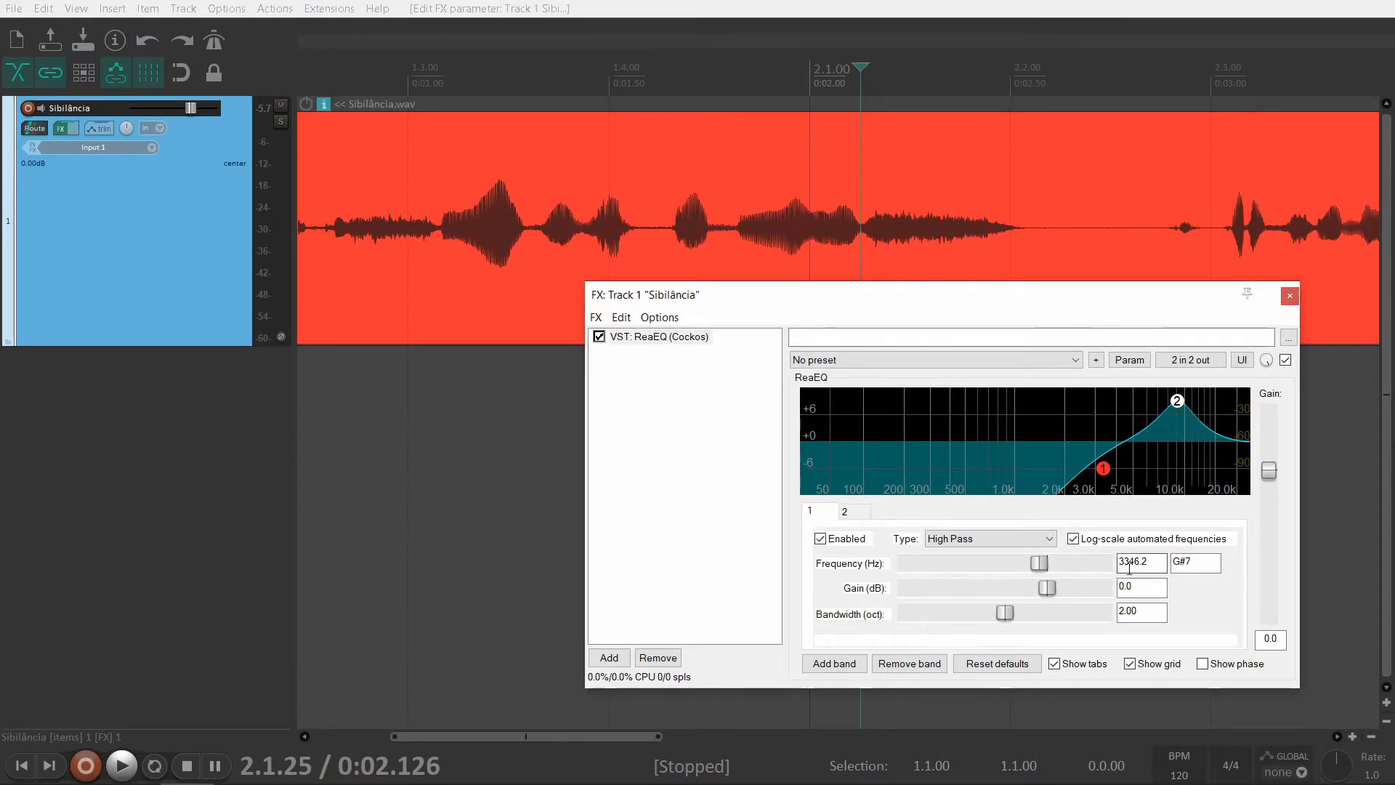
click(656, 340)
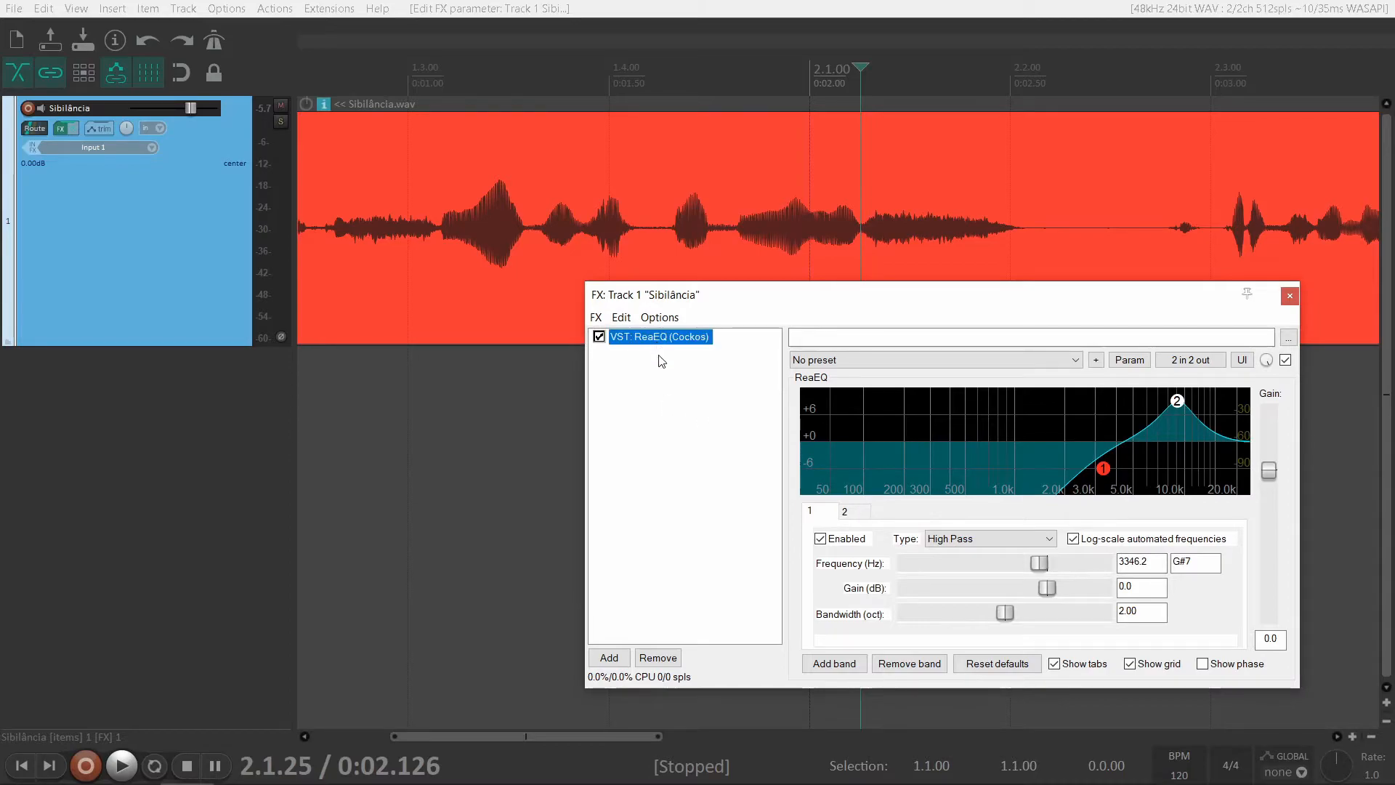
key(ctrl+v)
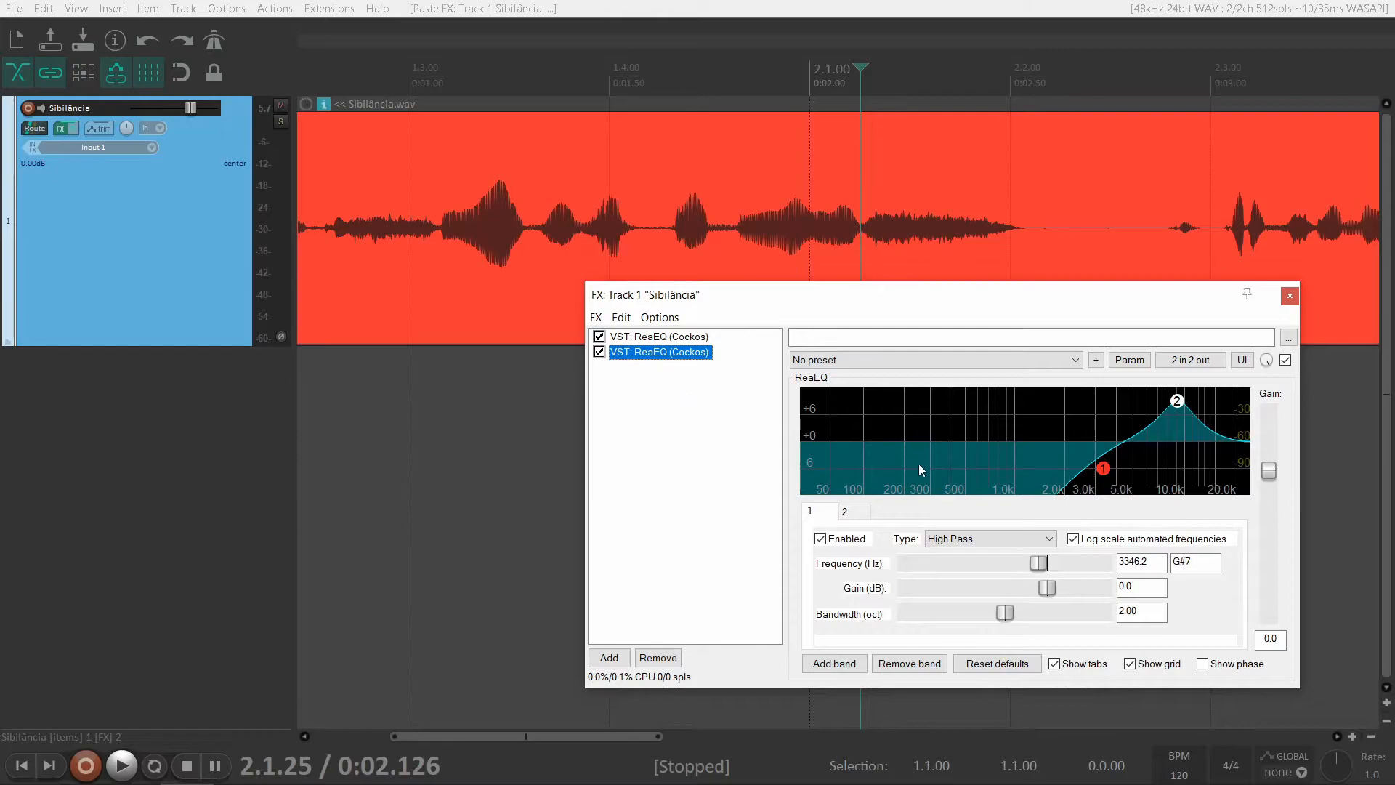
- In the second ReaEQ, lower the high-pass frequency to 20 Hz and flip all bands to turn the 9048.5 Hz boost into a cut
click(683, 338)
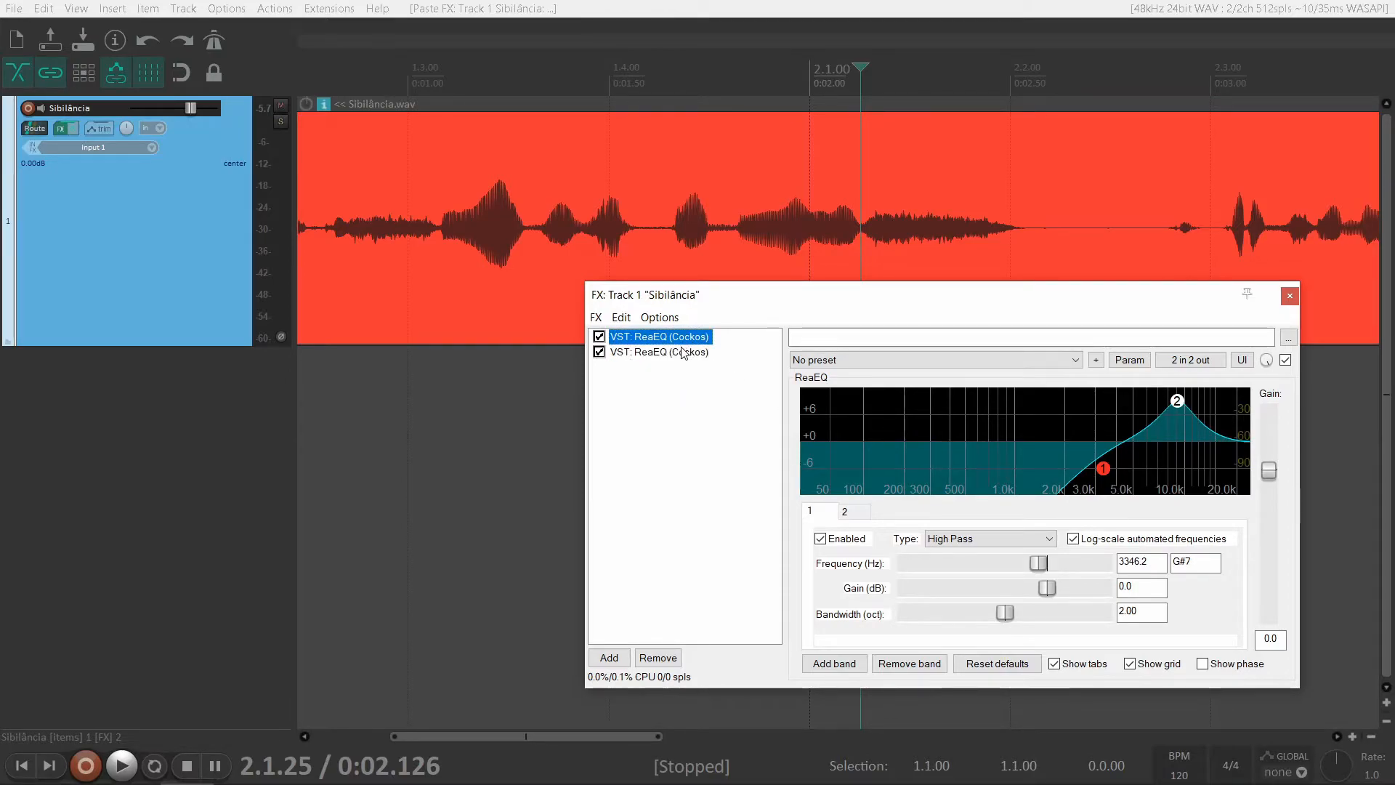
click(684, 352)
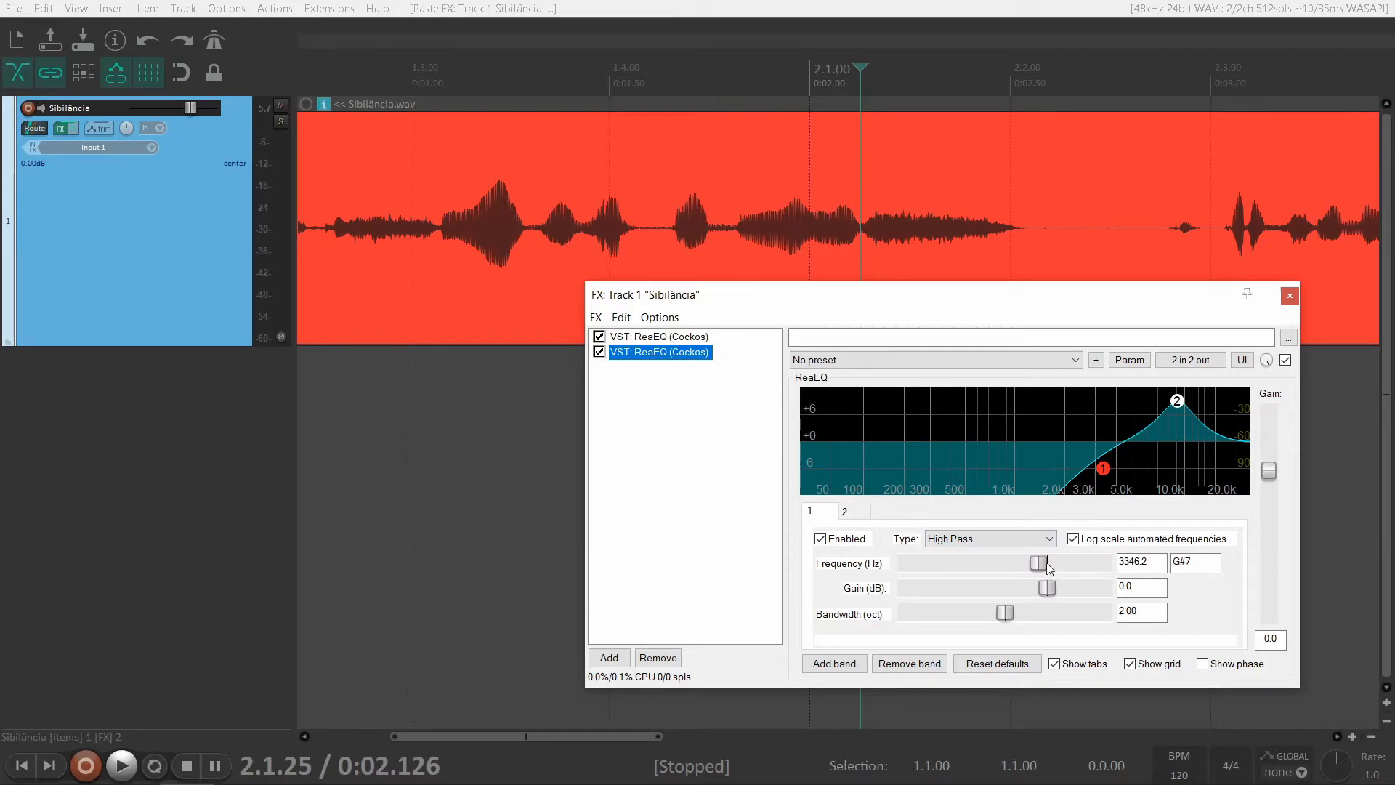
drag(1038, 563, 904, 564)
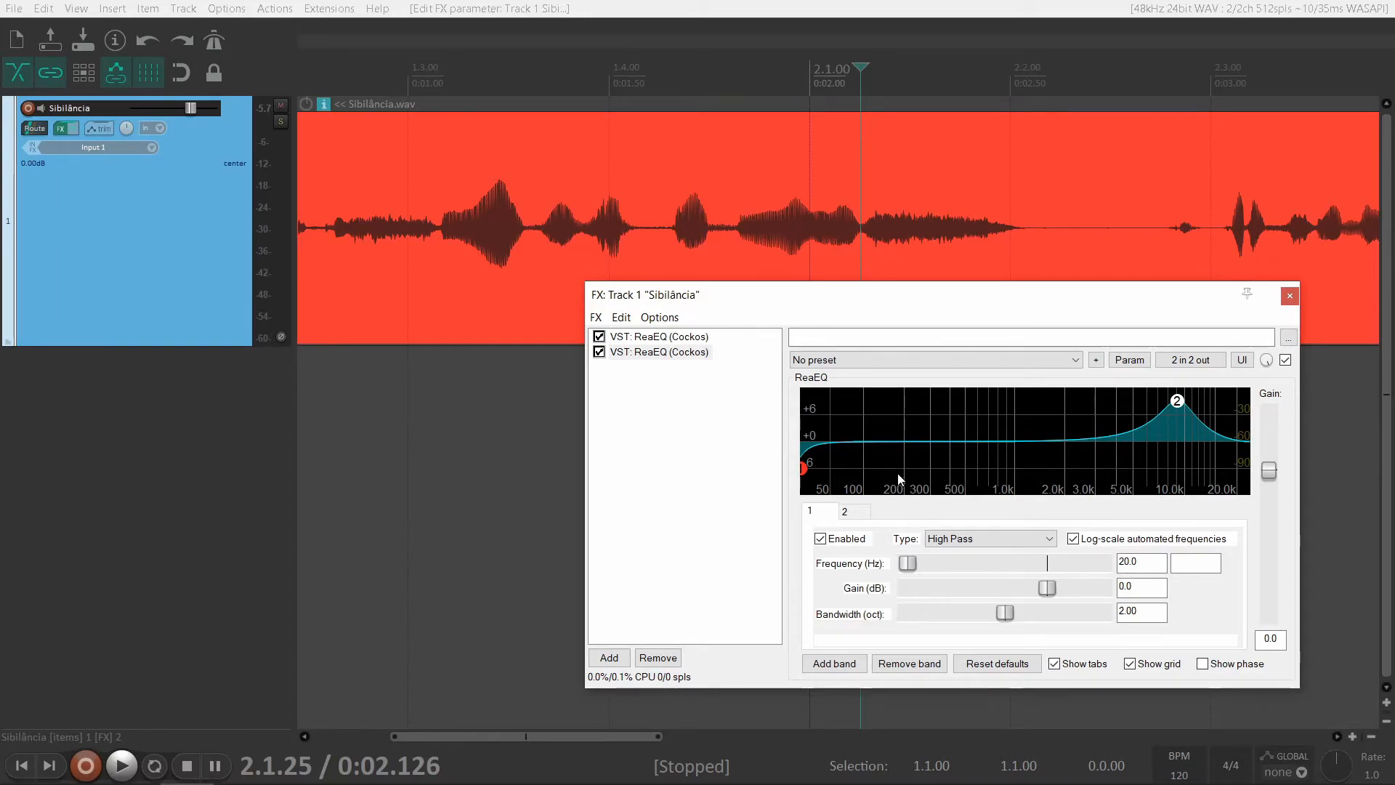
right_click(1178, 407)
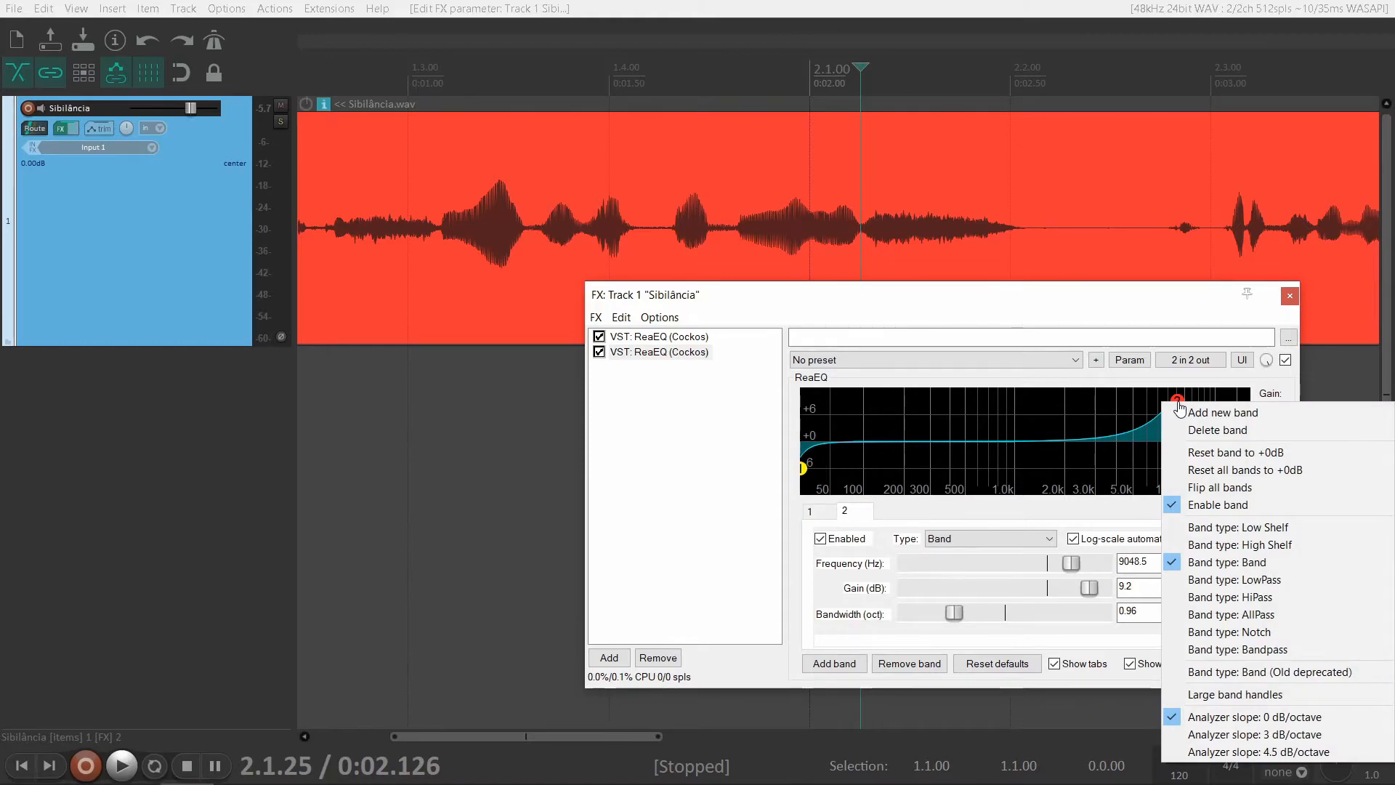
click(1208, 489)
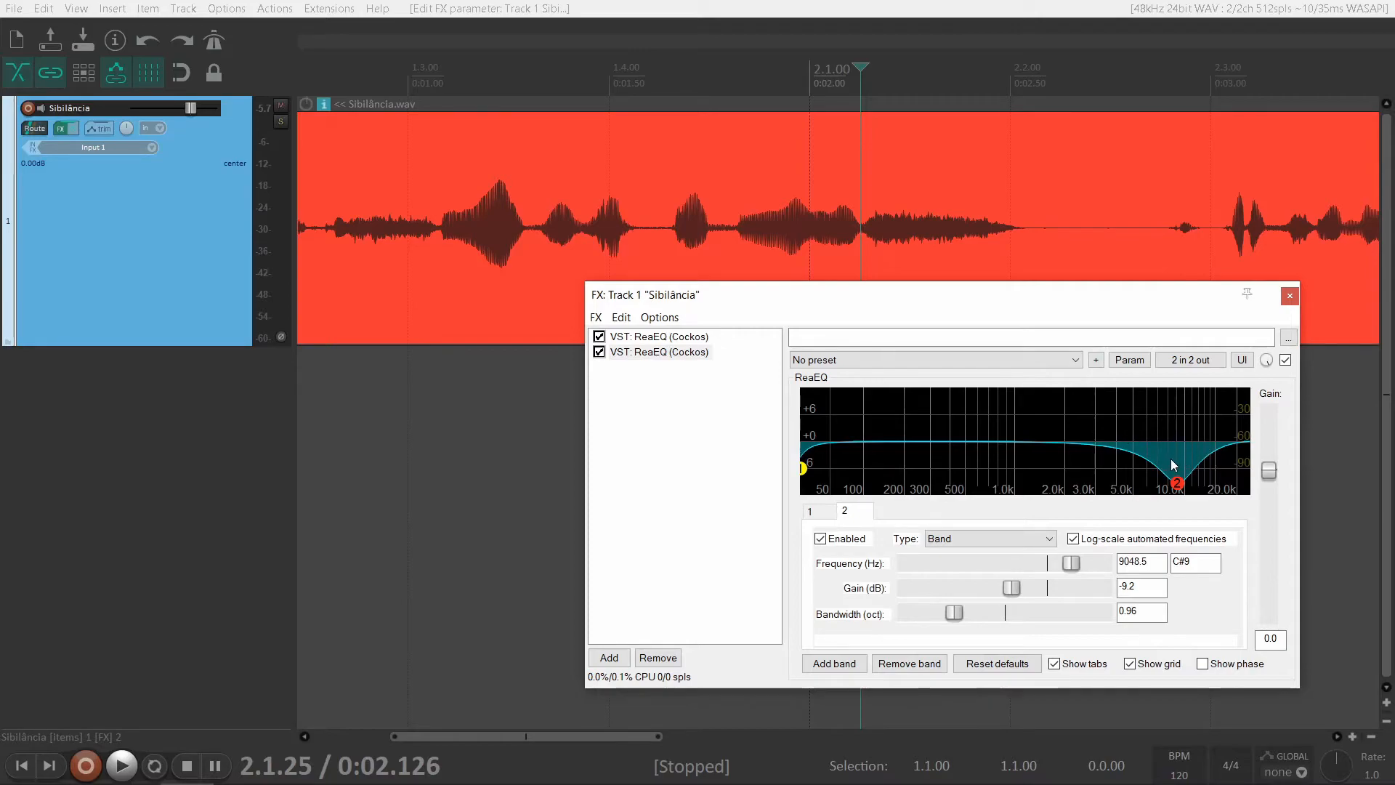
- Expand the first ReaEQ's pin routing to four channels and send its outputs to channels 3 and 4 instead of 1 and 2
click(641, 339)
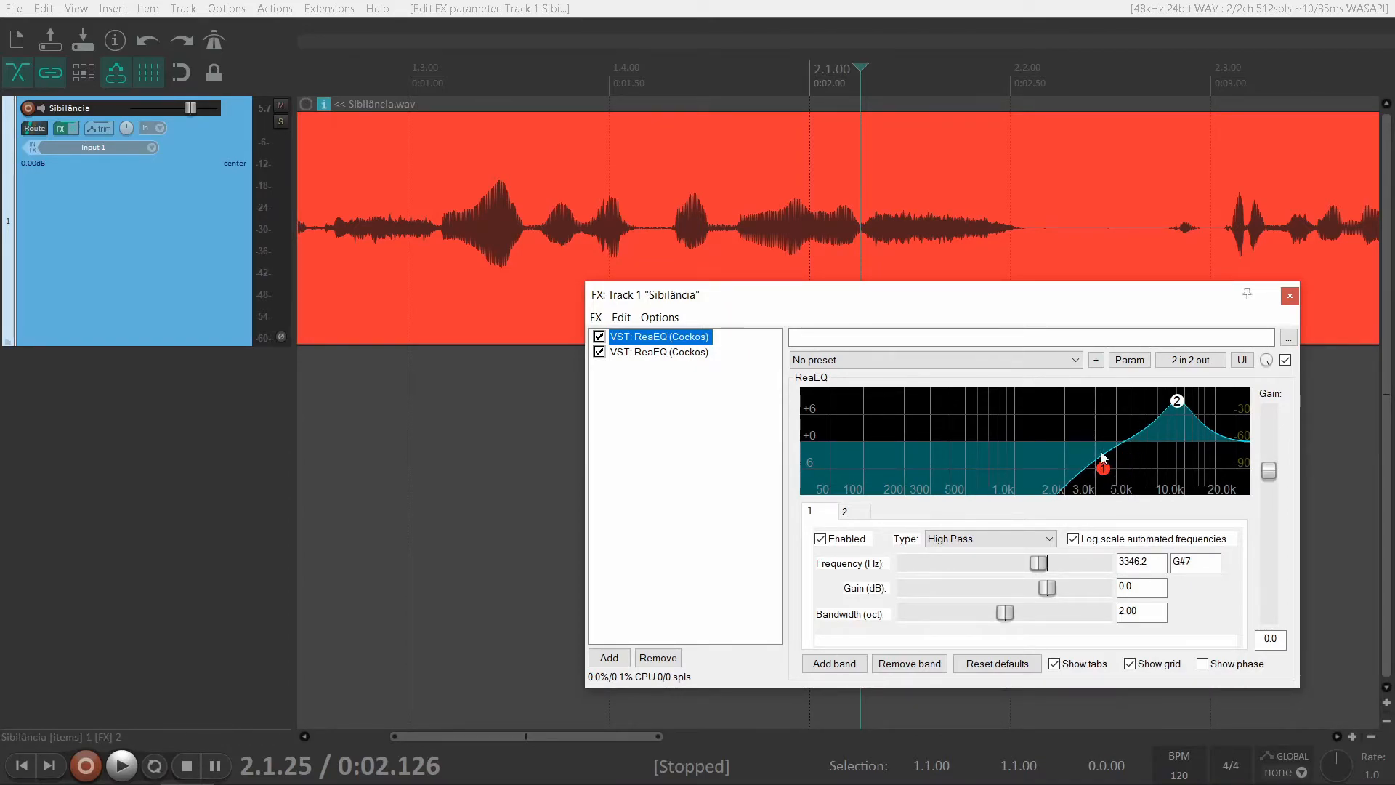
click(1189, 361)
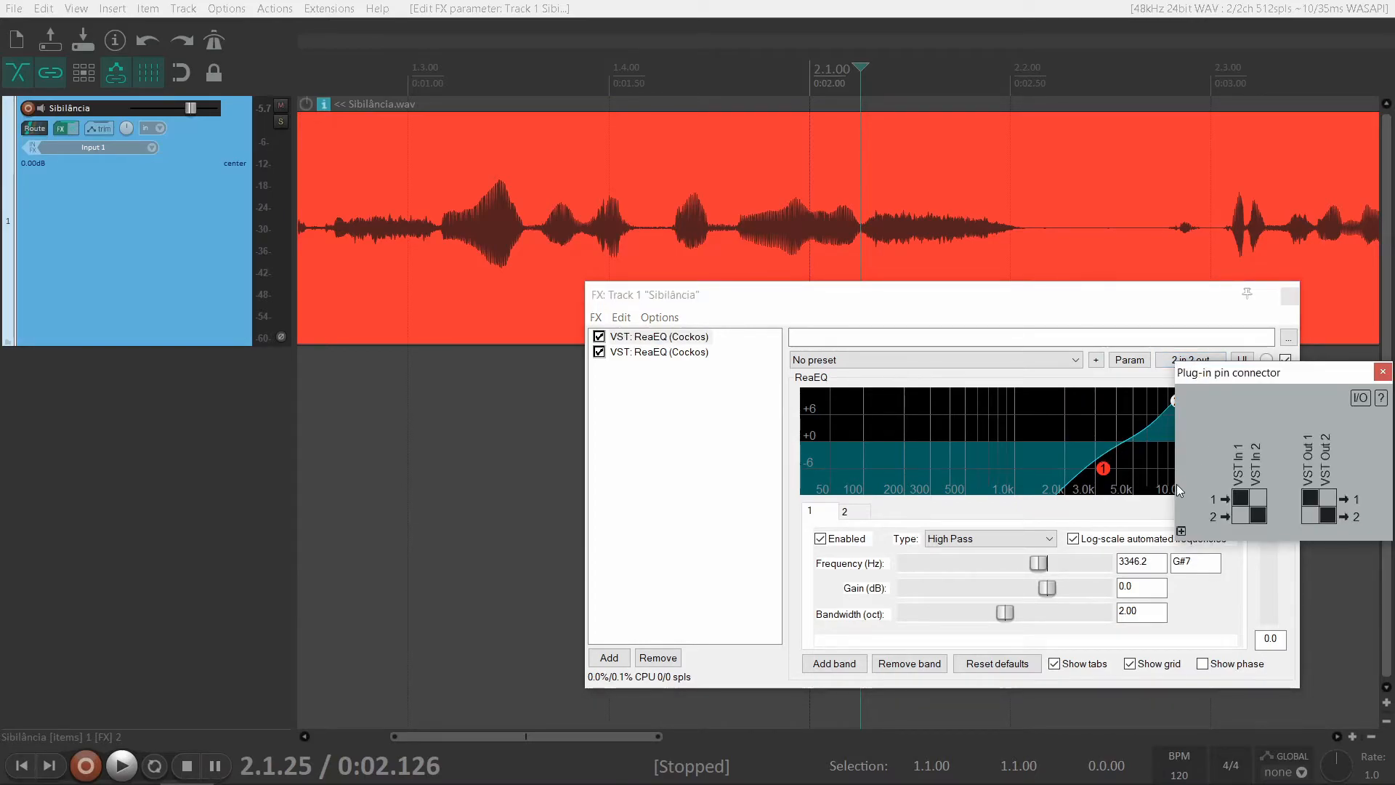
click(1180, 531)
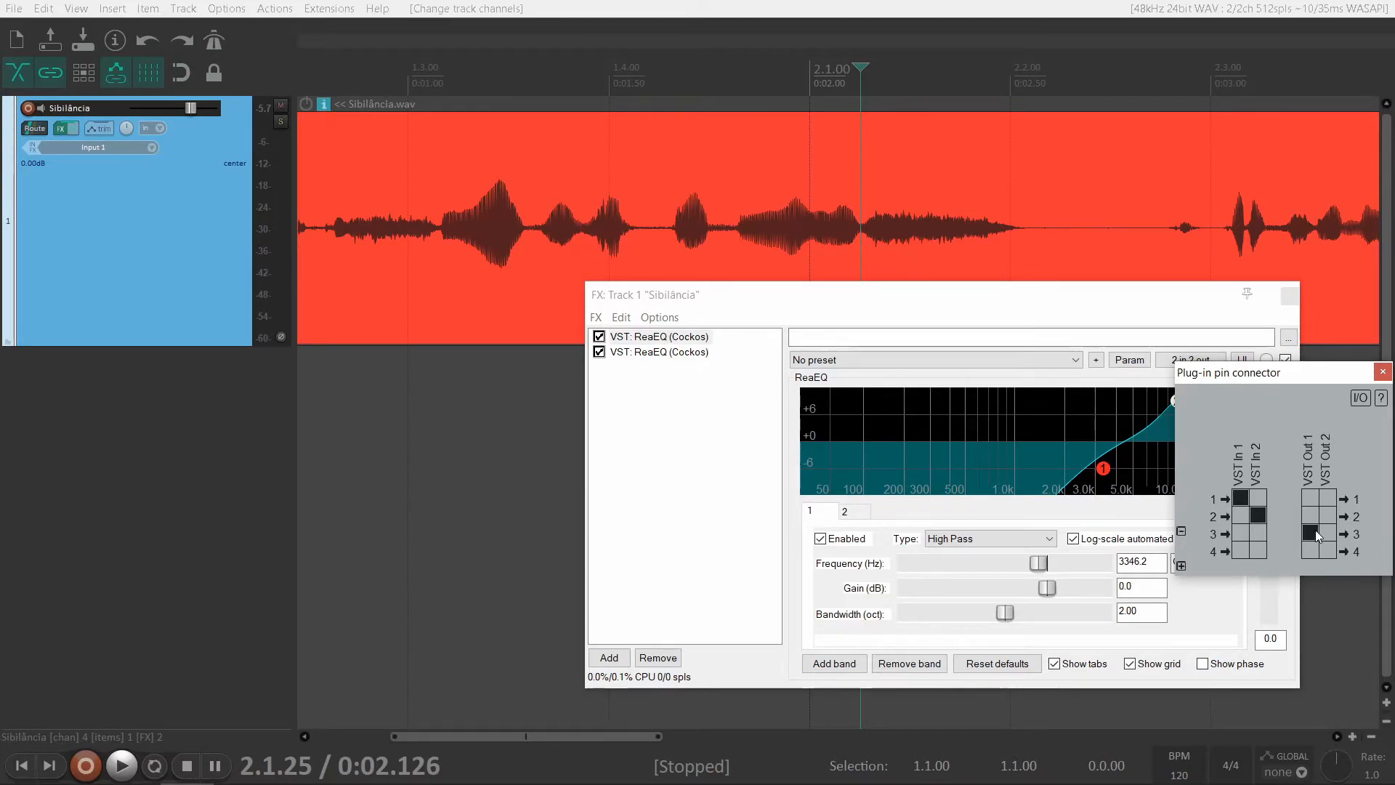
click(1326, 551)
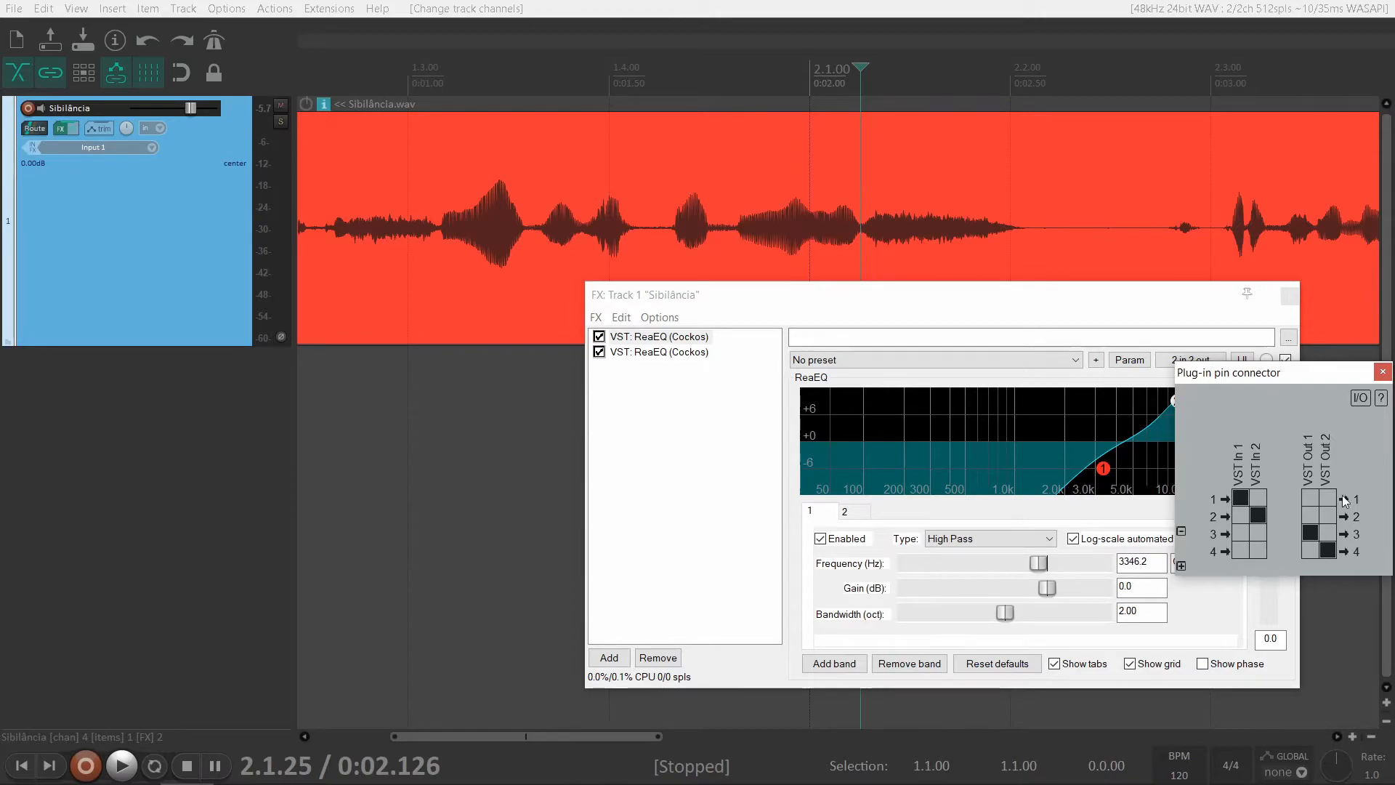
click(1381, 373)
- Check the input and output channel routing of the second ReaEQ
click(682, 356)
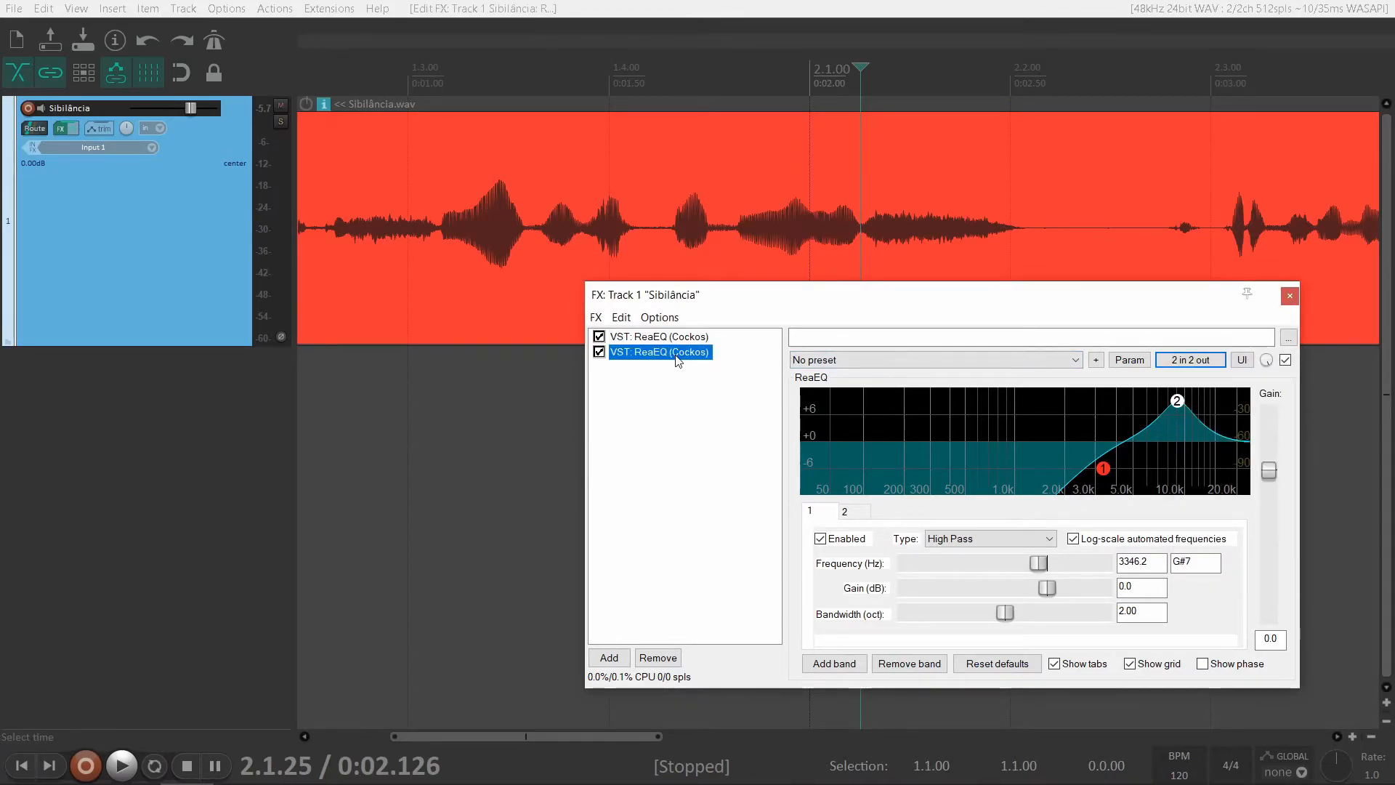
click(1190, 361)
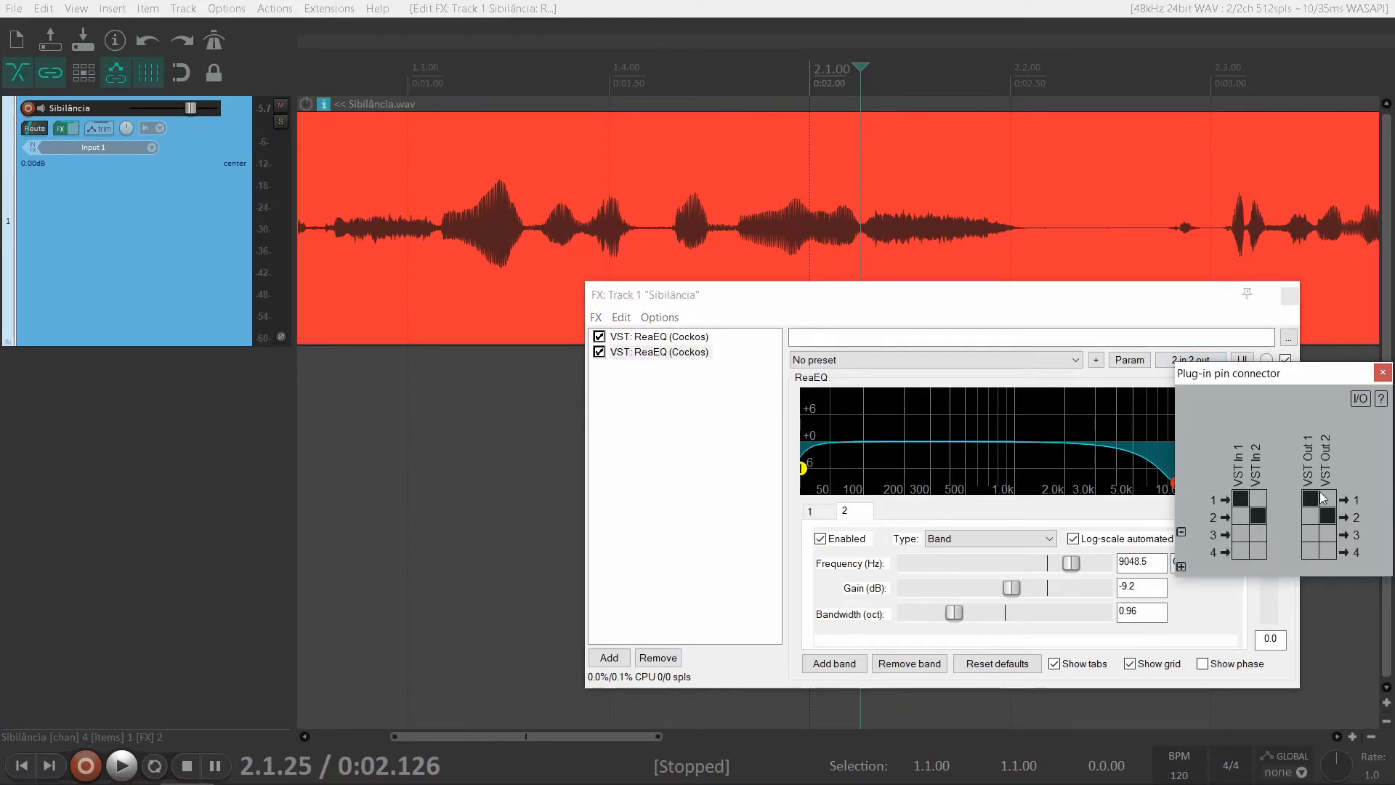
click(1382, 373)
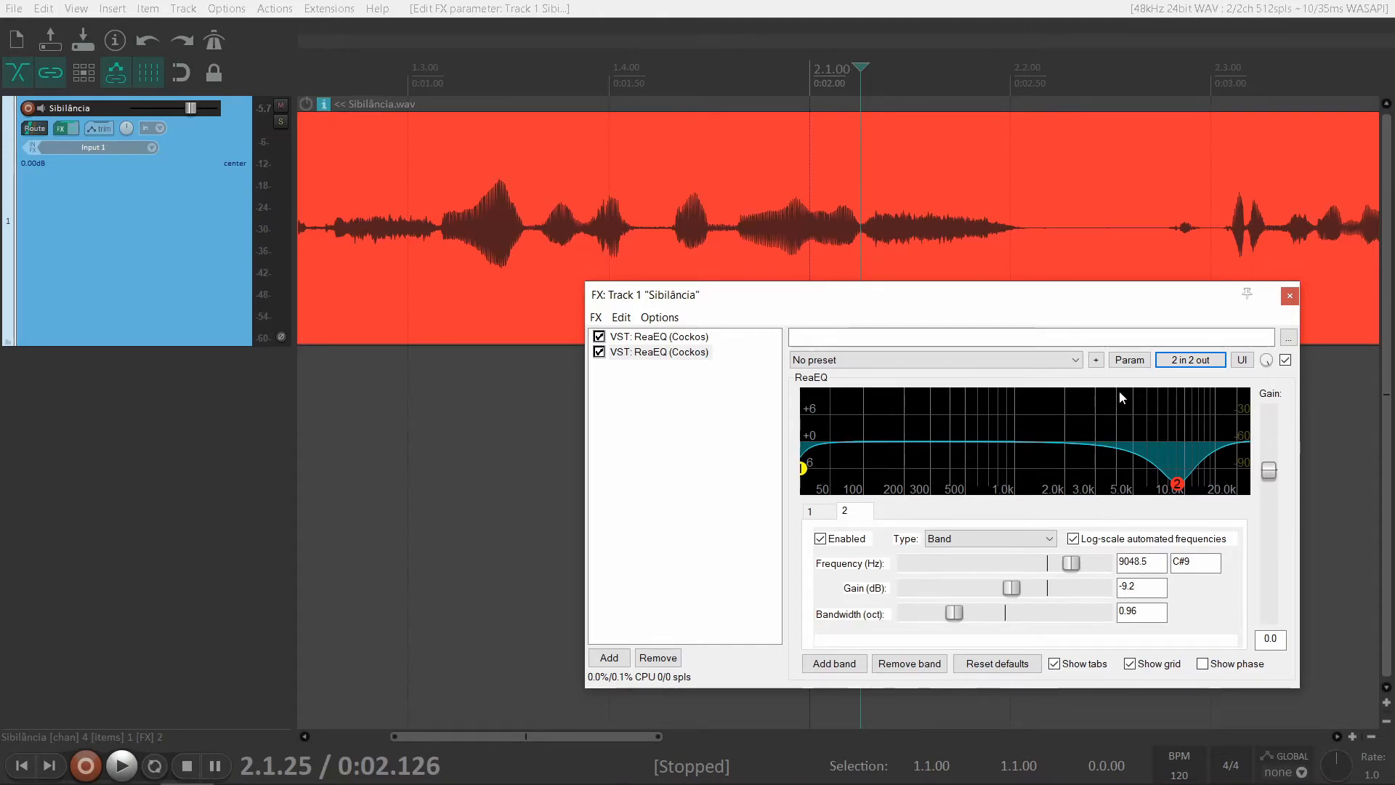
- Enable parameter modulation of the second ReaEQ's band 2 gain, driven by the audio control signal from track channels 3+4
click(1130, 360)
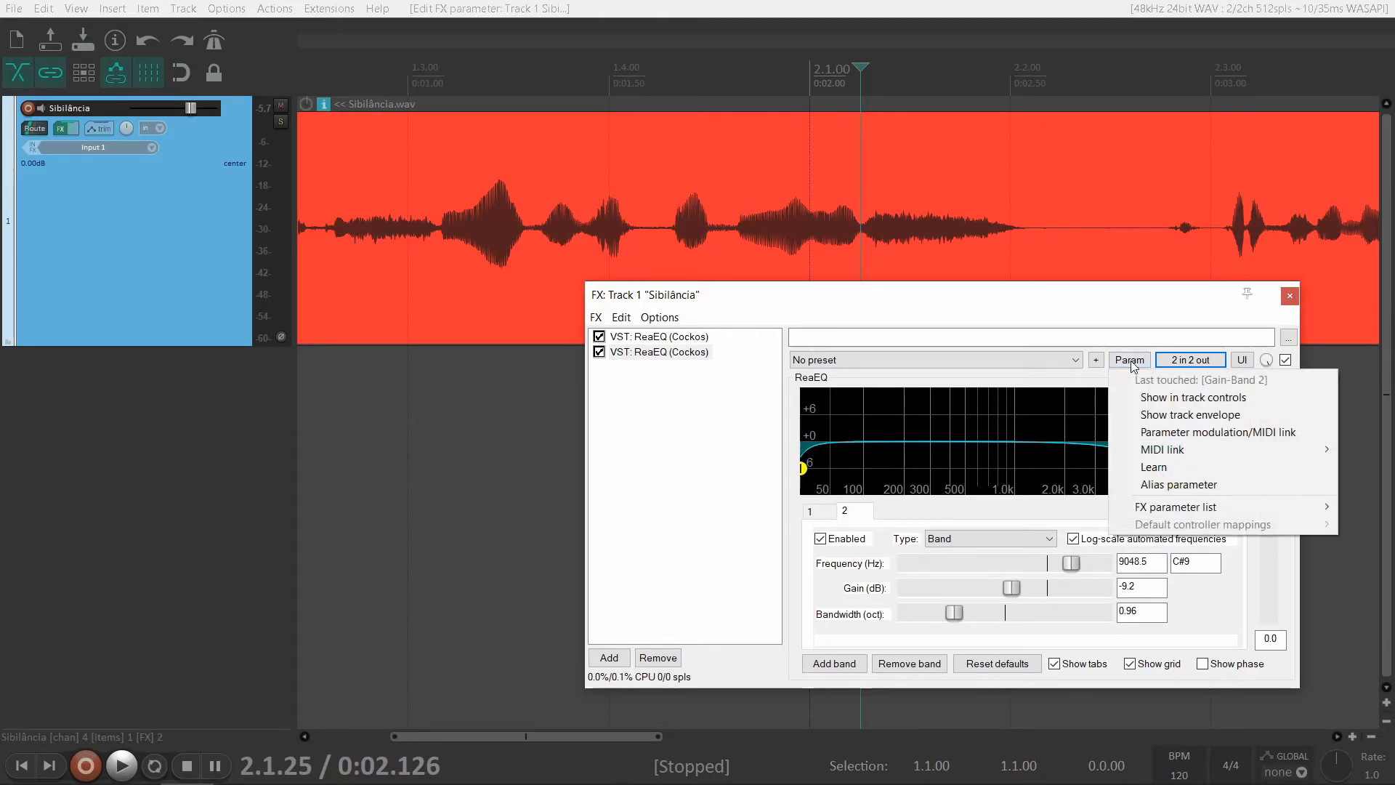
click(1163, 433)
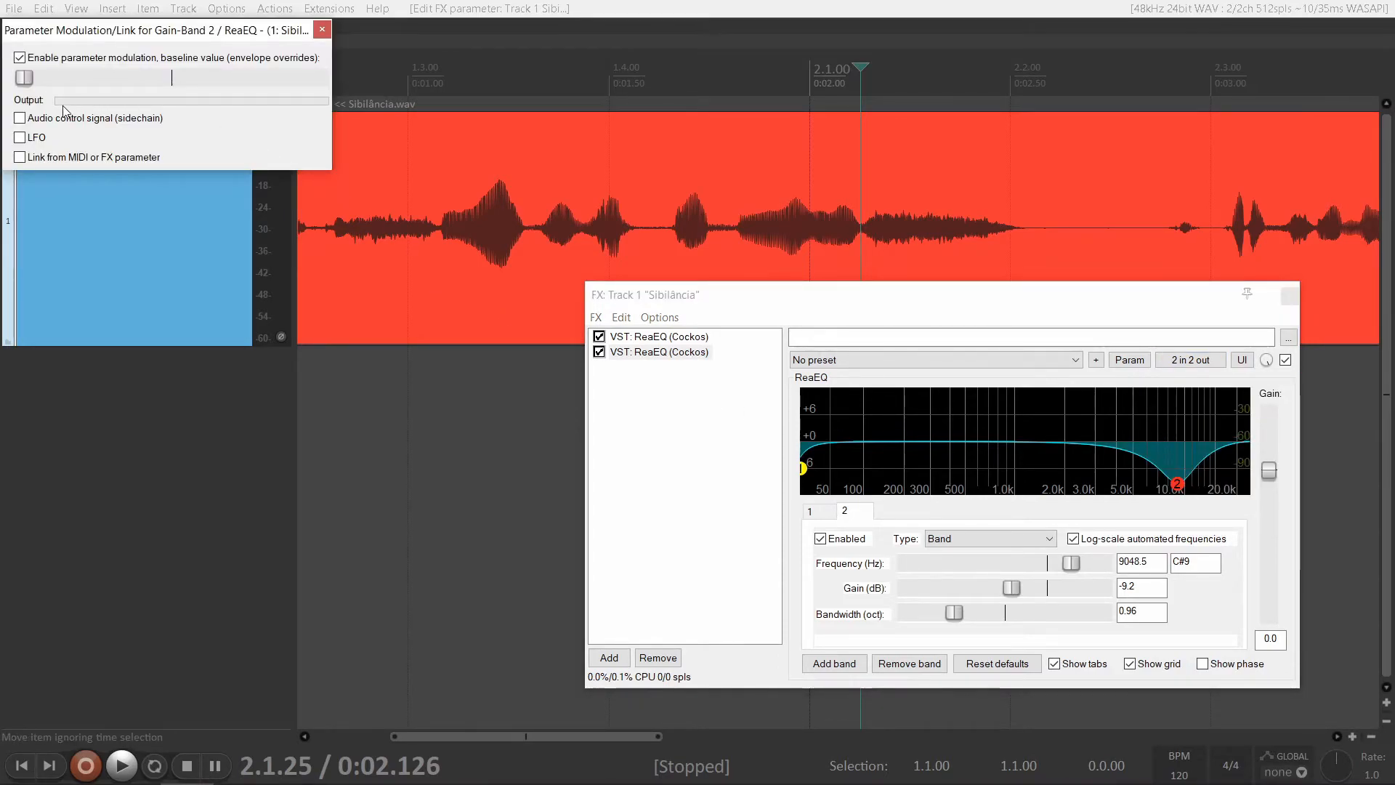
click(20, 118)
drag(174, 31, 225, 373)
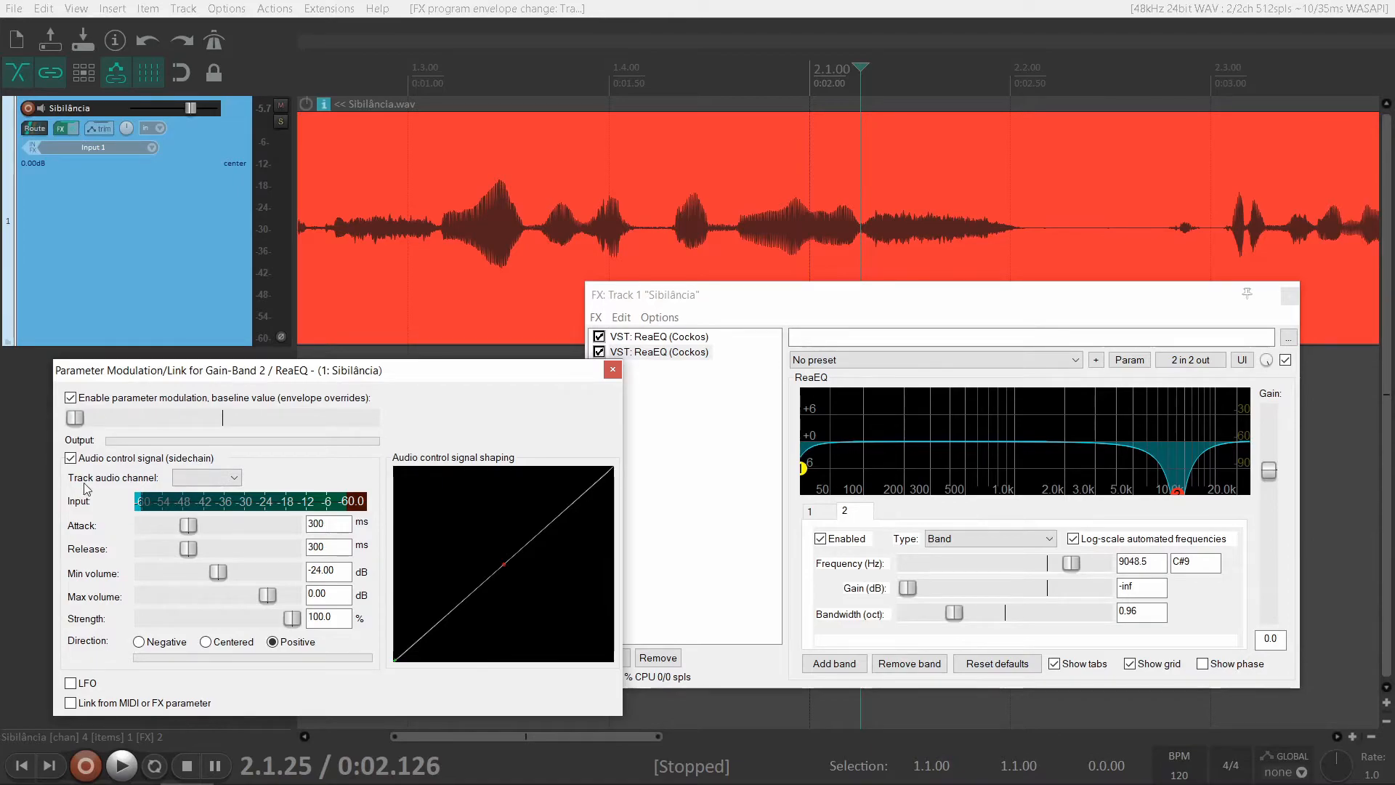
click(207, 477)
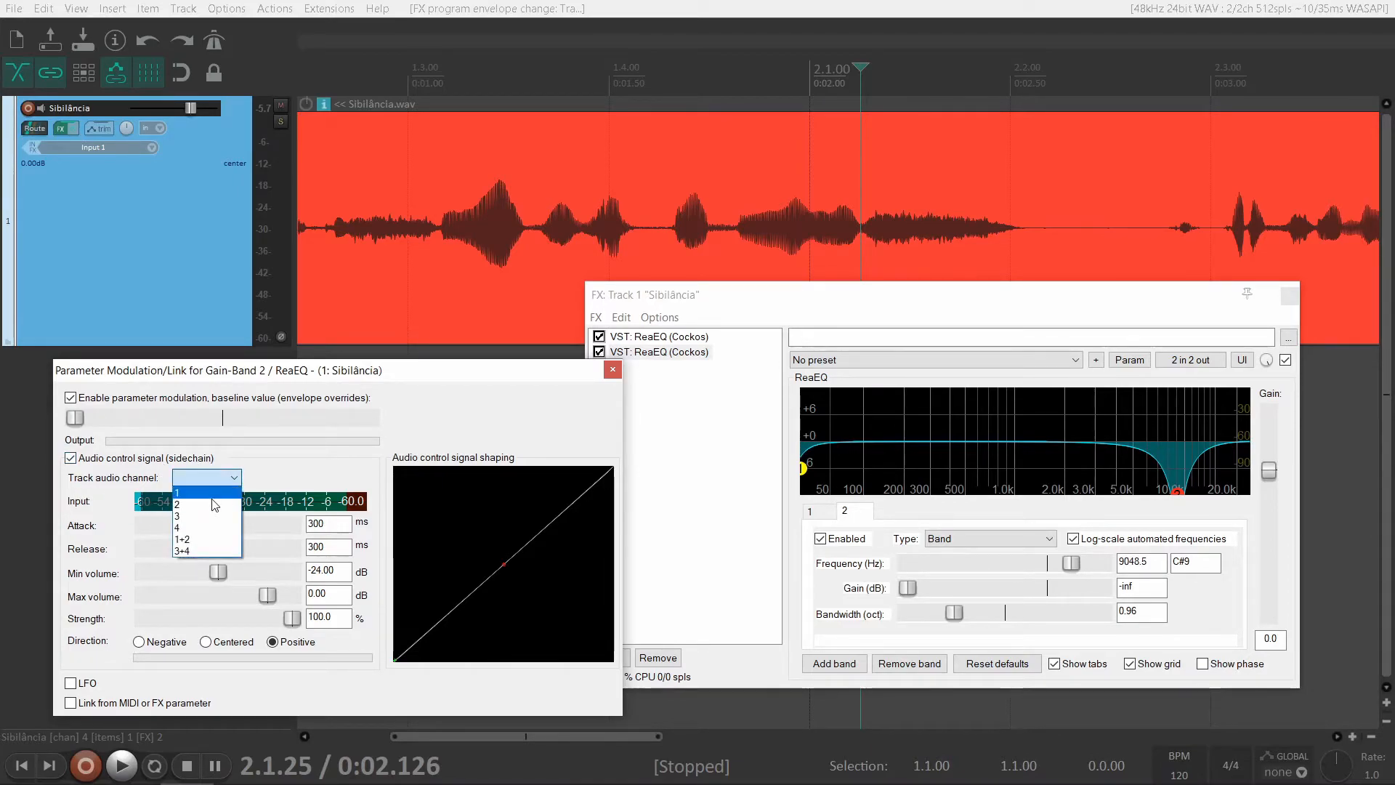
click(199, 551)
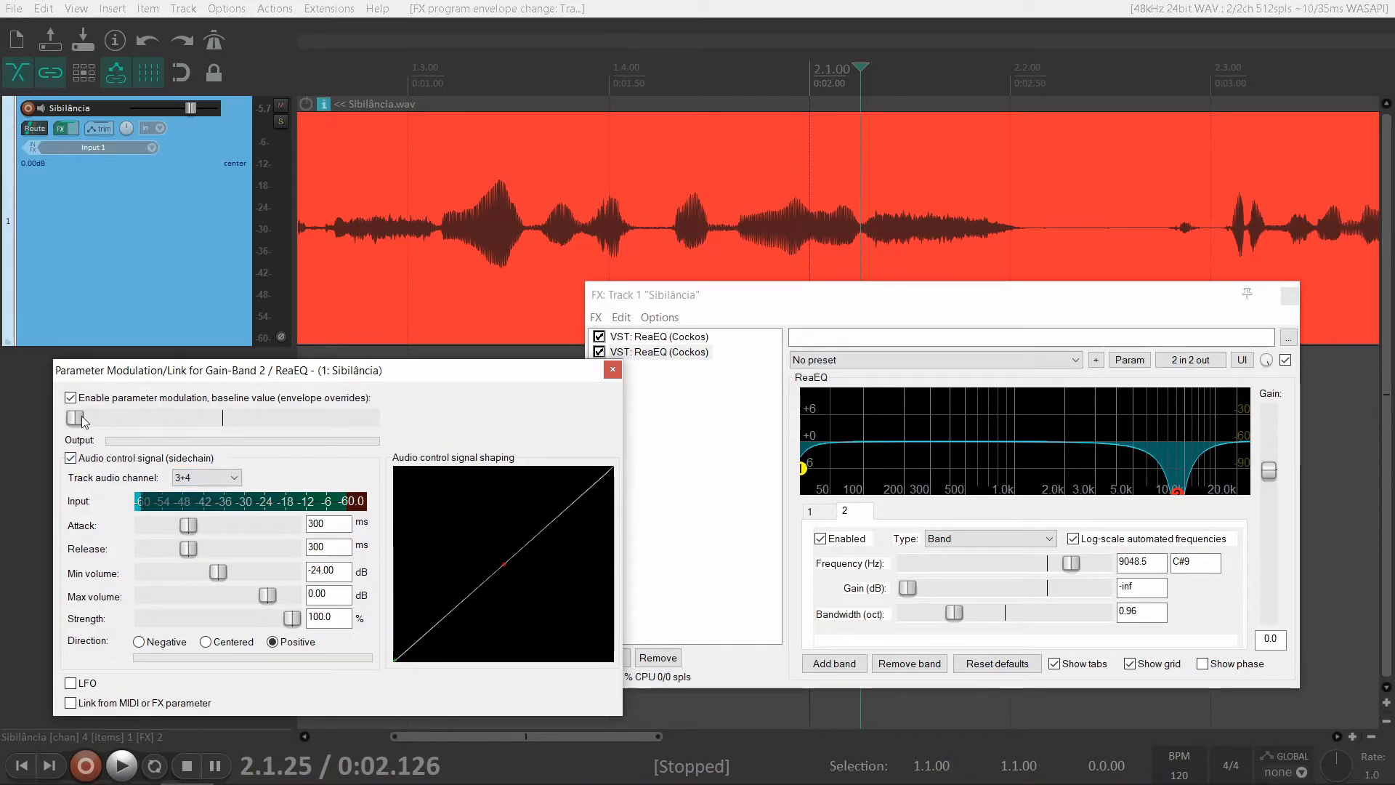
- Reset the modulation baseline to its centre for 0.0 dB gain and set the control signal direction to Negative
drag(84, 421, 282, 426)
double_click(277, 417)
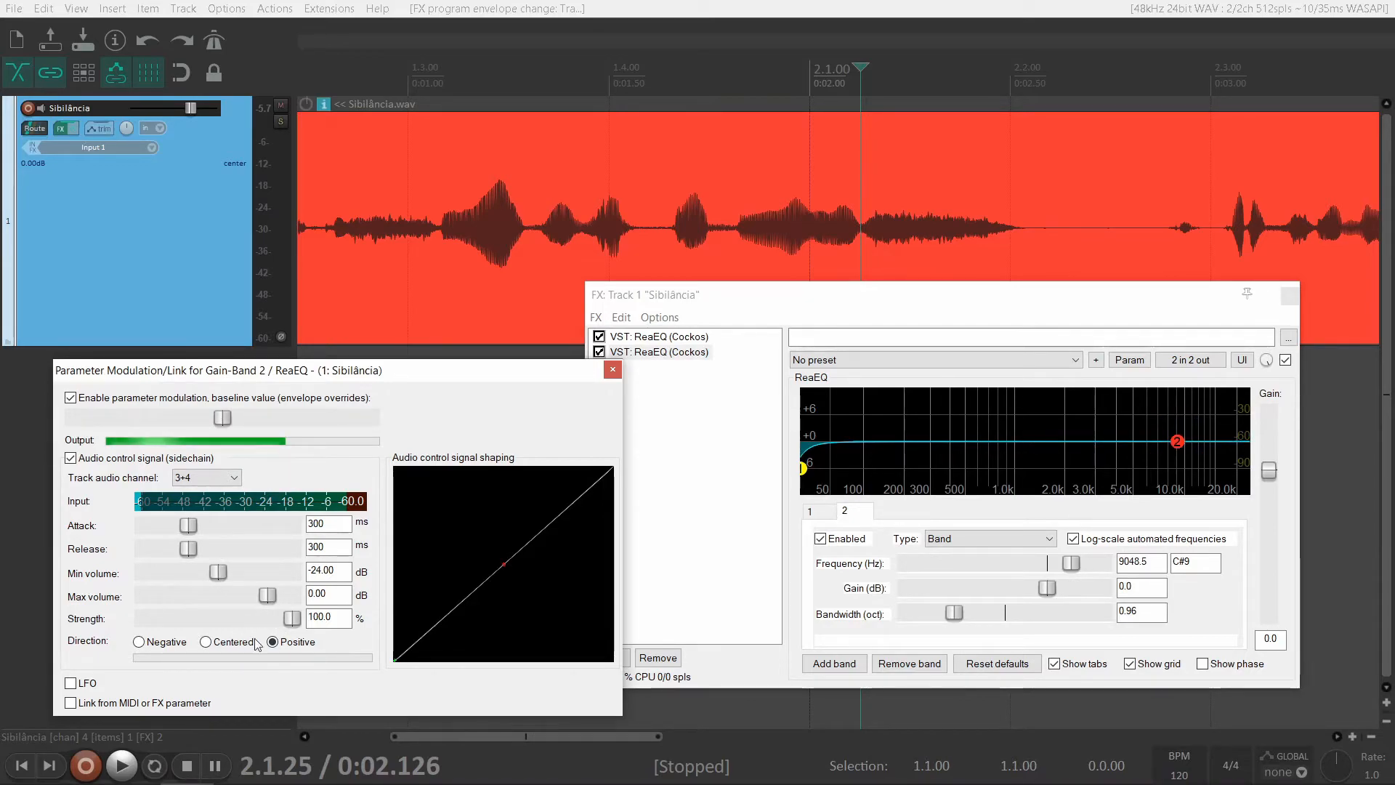
click(139, 643)
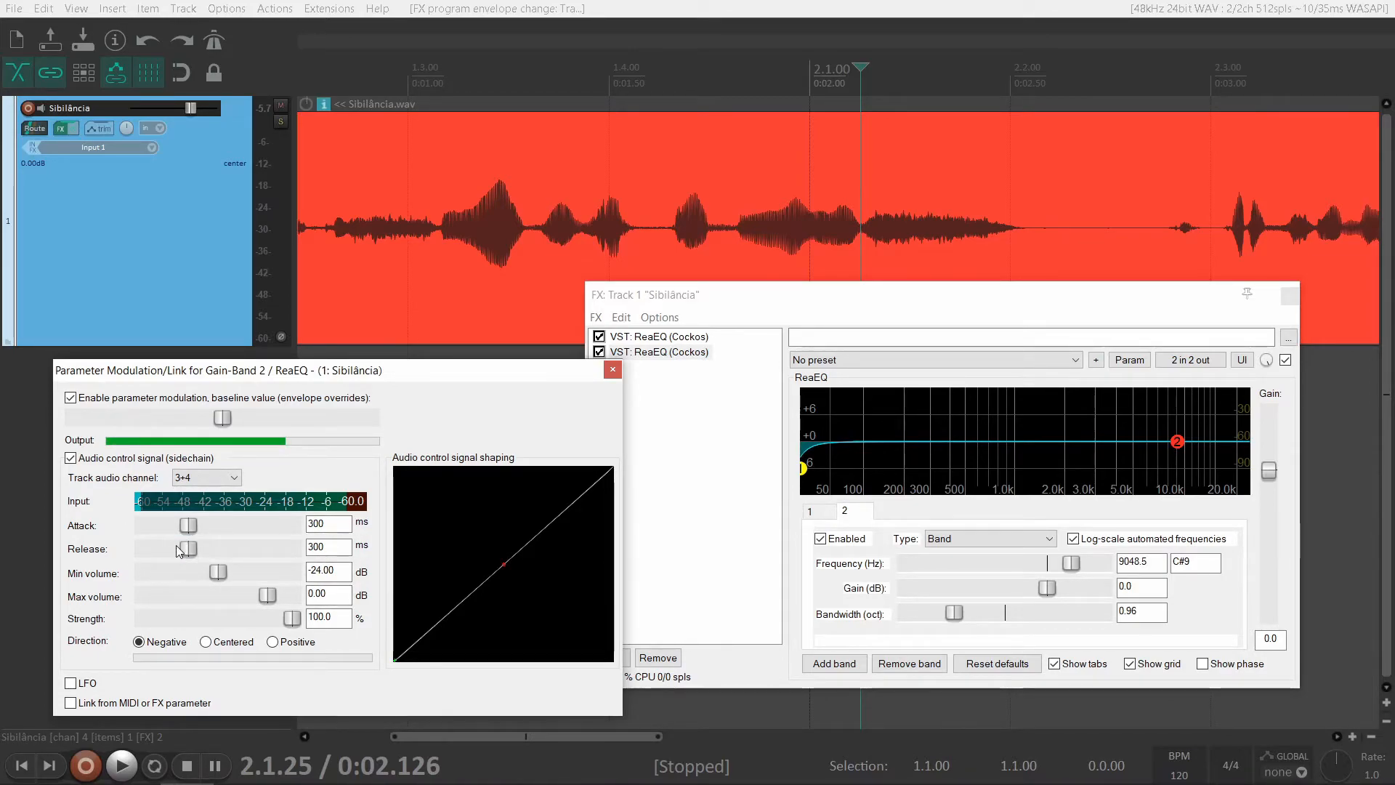
- Set the control signal's attack to 12 ms, release to 118 ms and strength to 44.9%
drag(183, 524, 145, 524)
drag(189, 548, 163, 549)
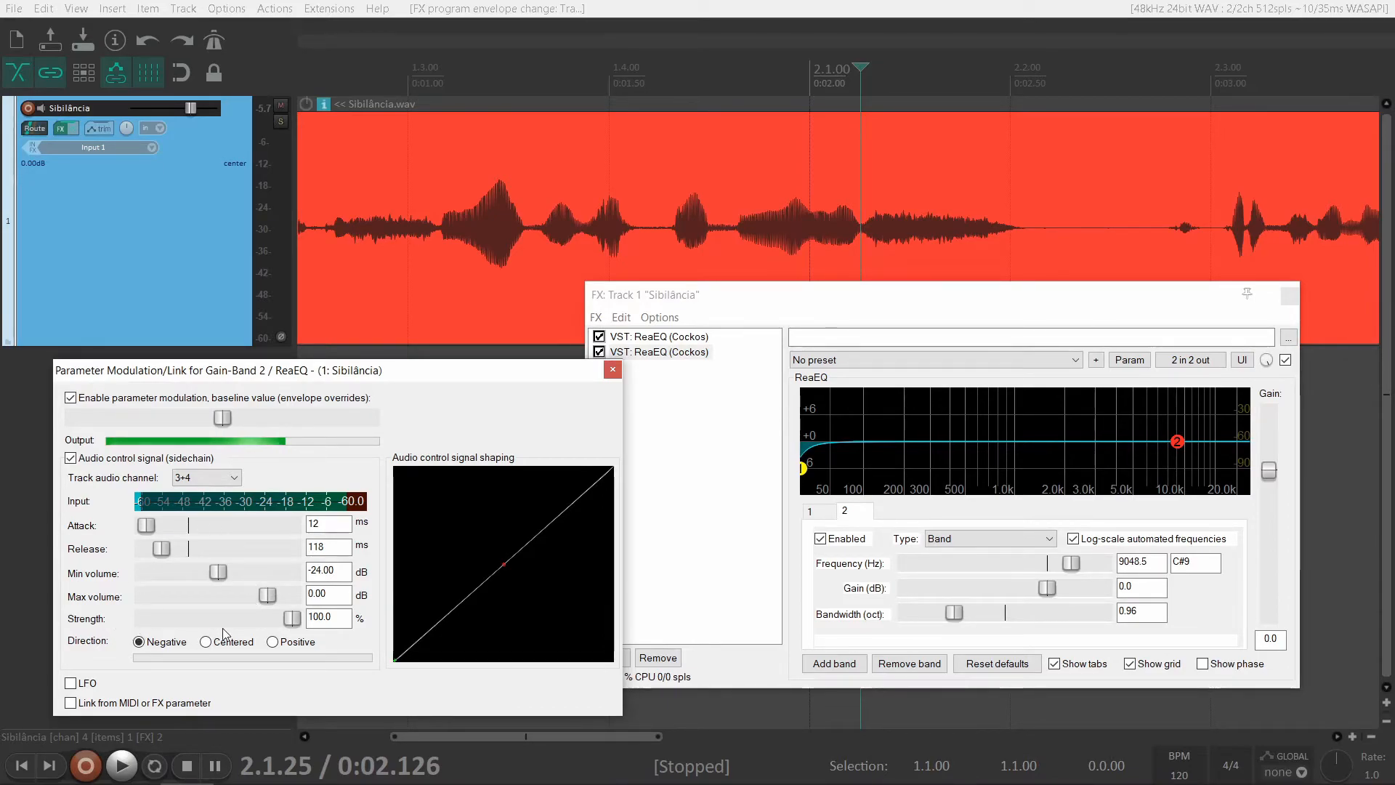
drag(295, 620, 215, 621)
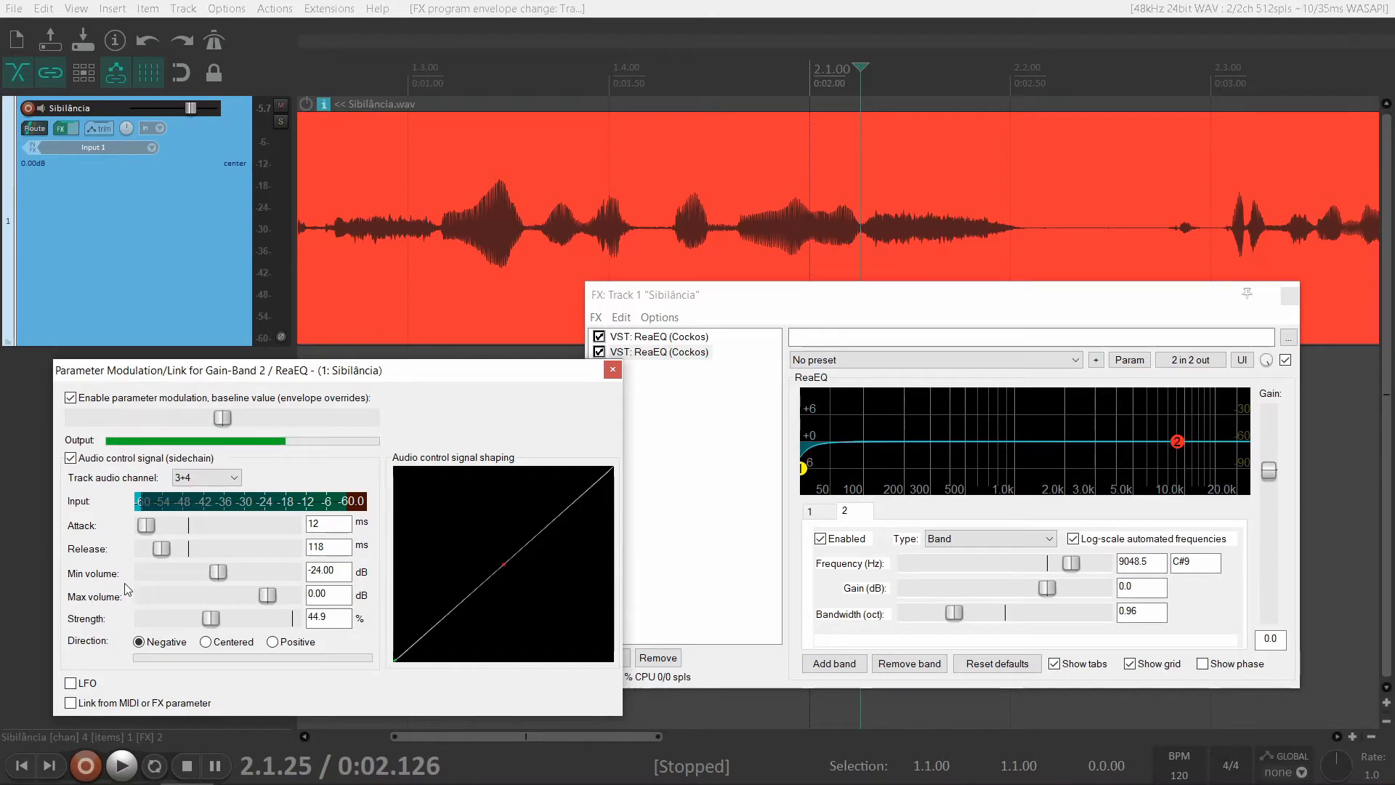
- Try minimum volumes of -54.53 dB and 12.00 dB, and reset the setting to -24.00 dB
drag(225, 576, 164, 585)
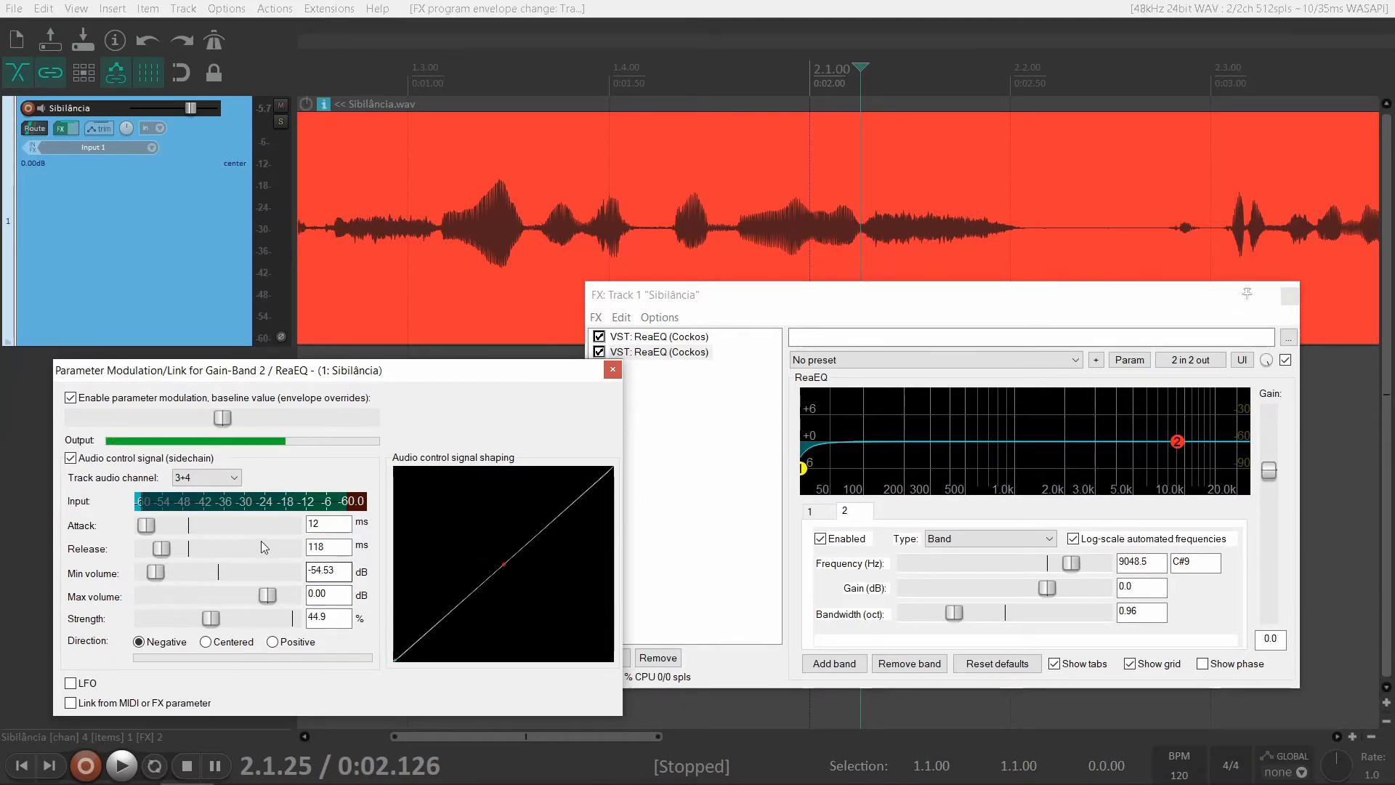
drag(154, 575, 306, 587)
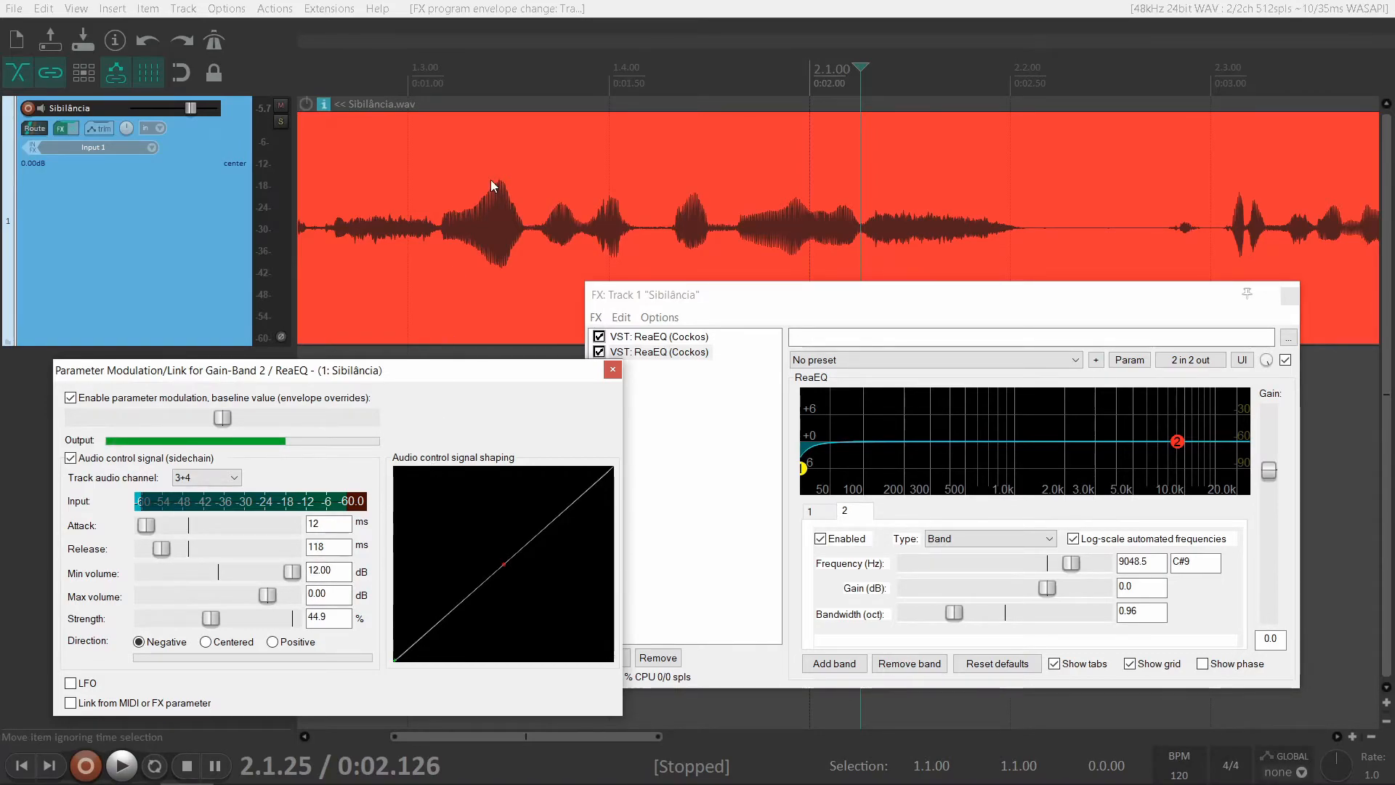
double_click(291, 574)
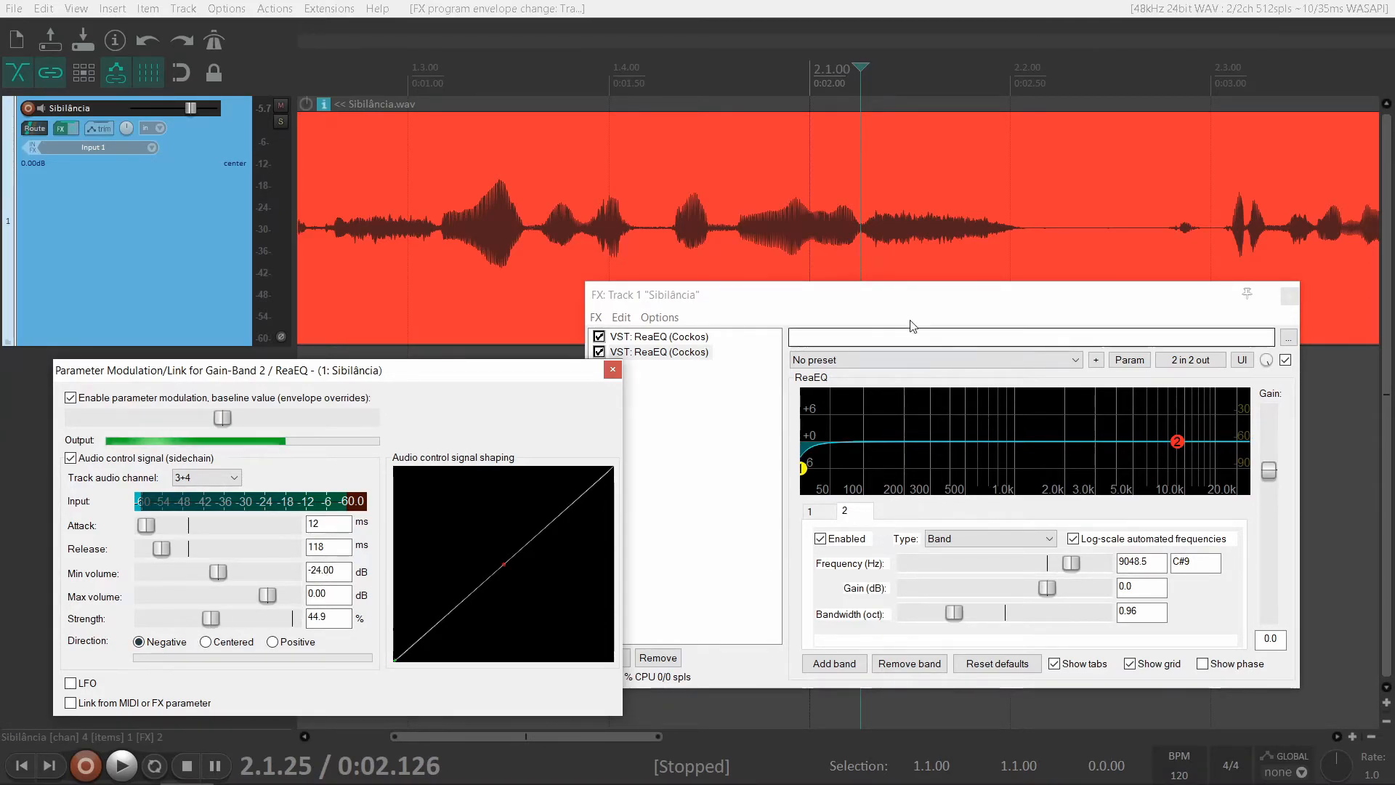
- Play the vocal from the beginning and watch how band 2 of the second ReaEQ reacts to the sibilance
mouse_move(1178, 454)
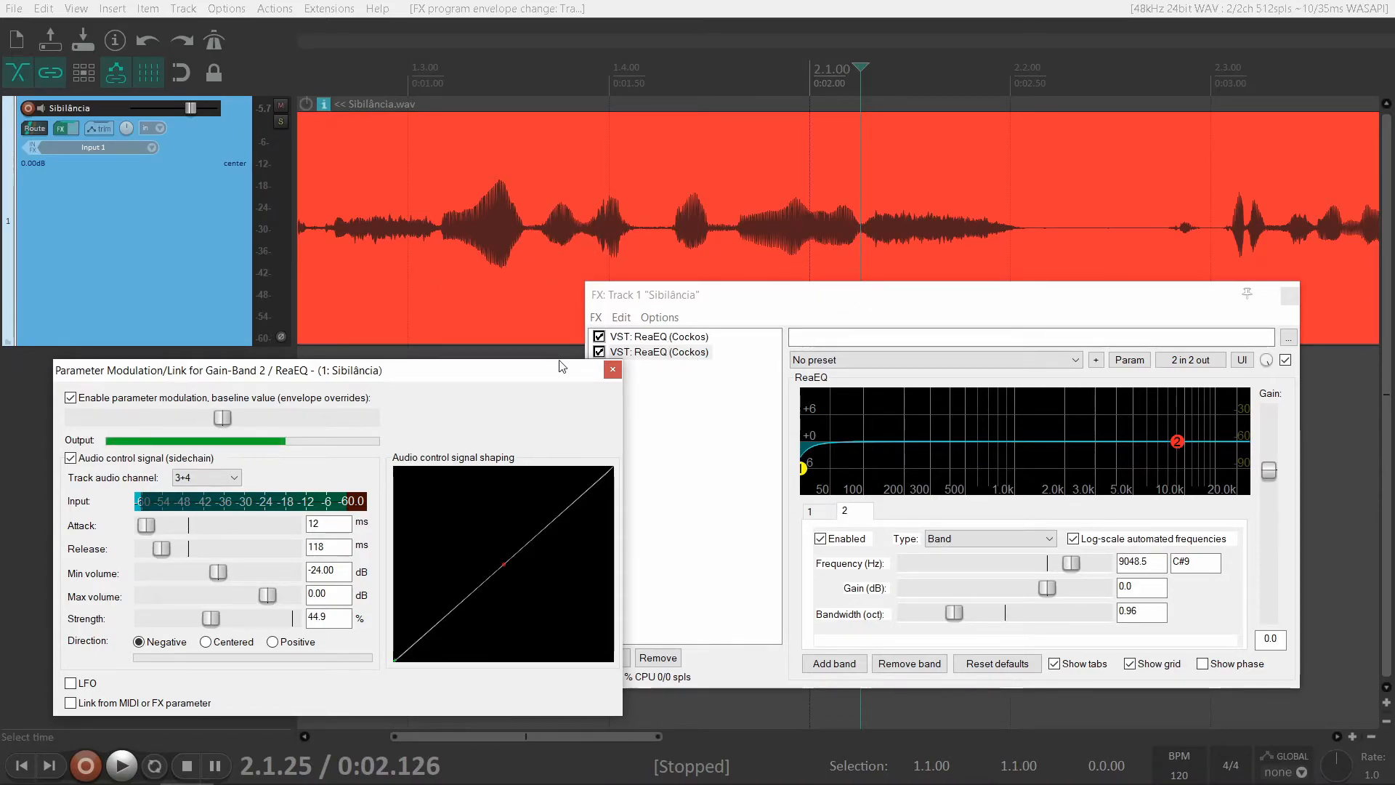
click(513, 308)
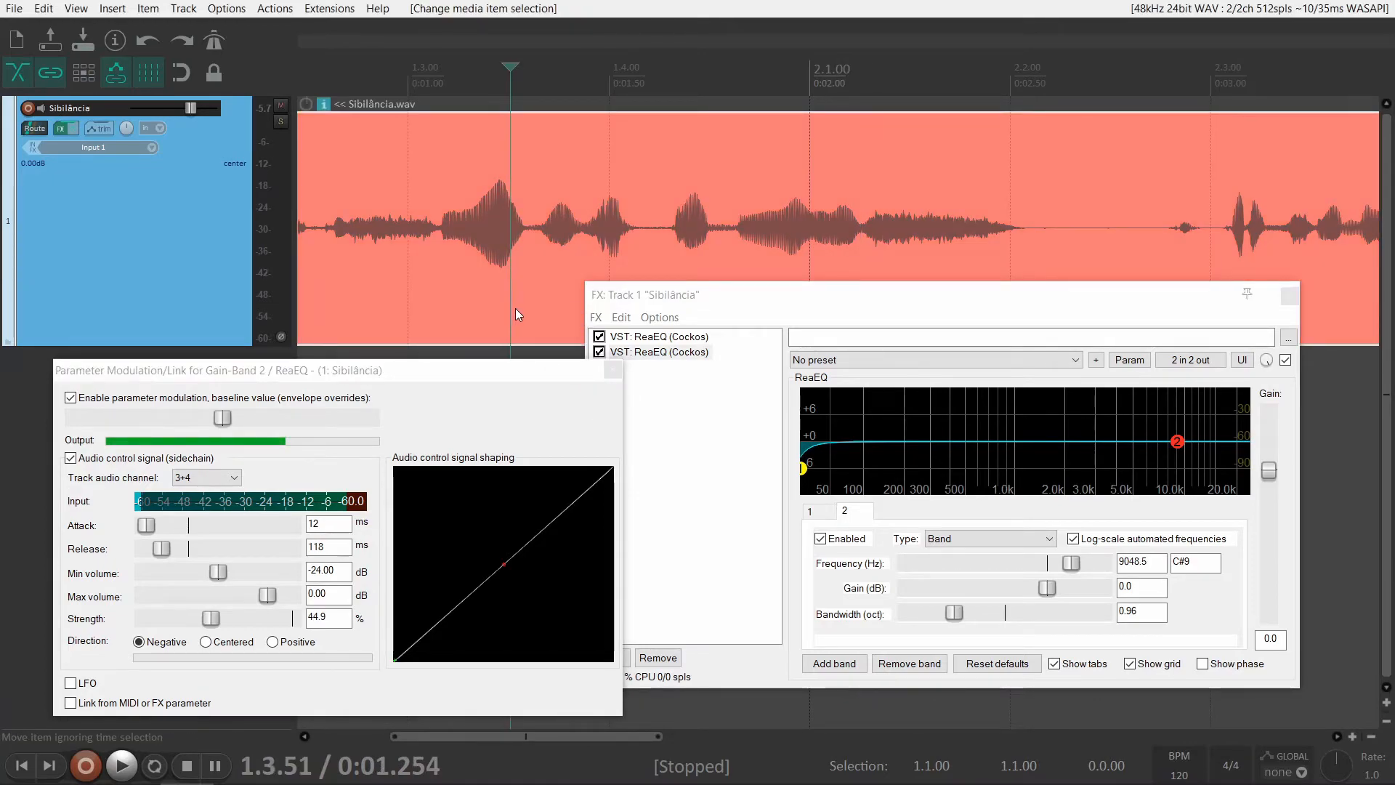
key(Home)
key(space)
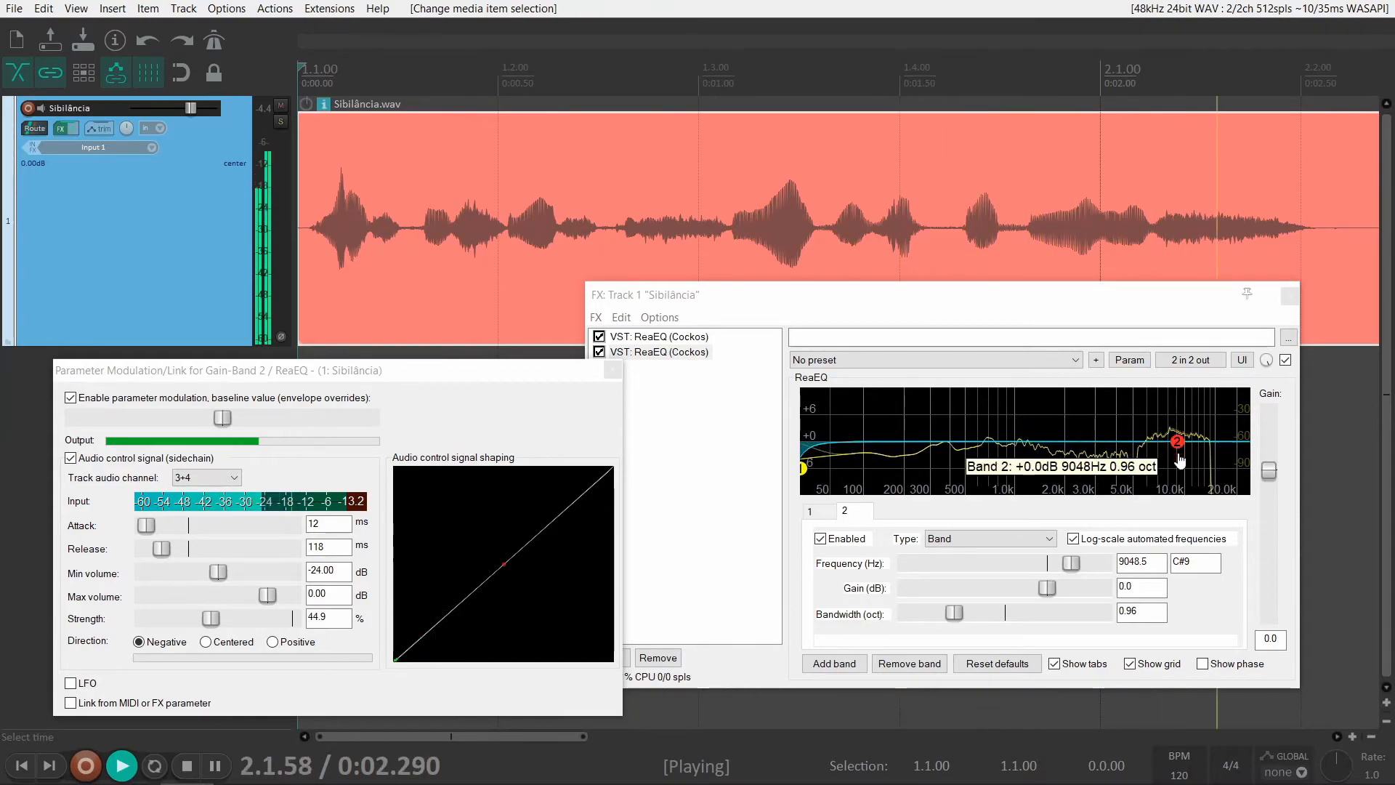
key(space)
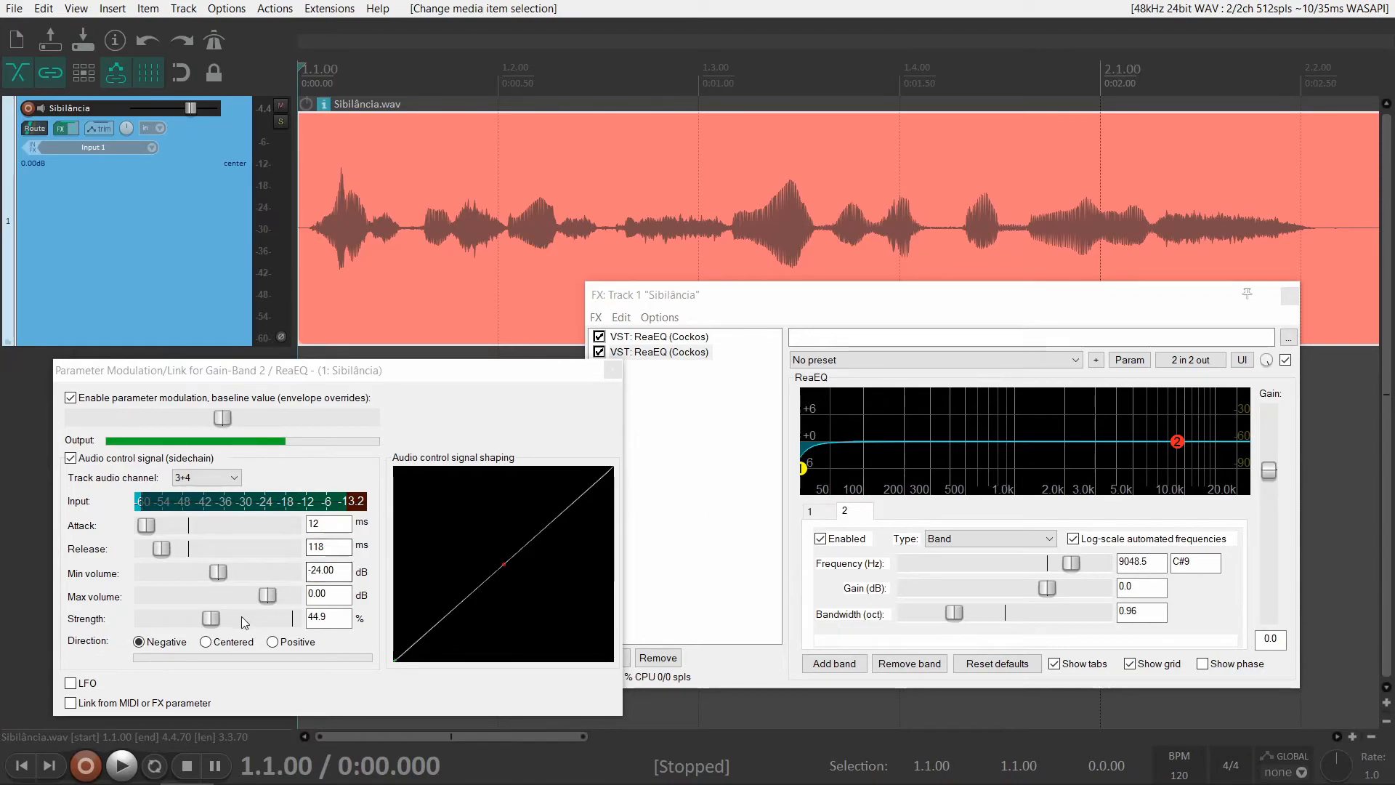
- Set the modulation strength to 67.0% and the minimum volume to -32.57 dB, and audition the vocal
drag(207, 625, 227, 627)
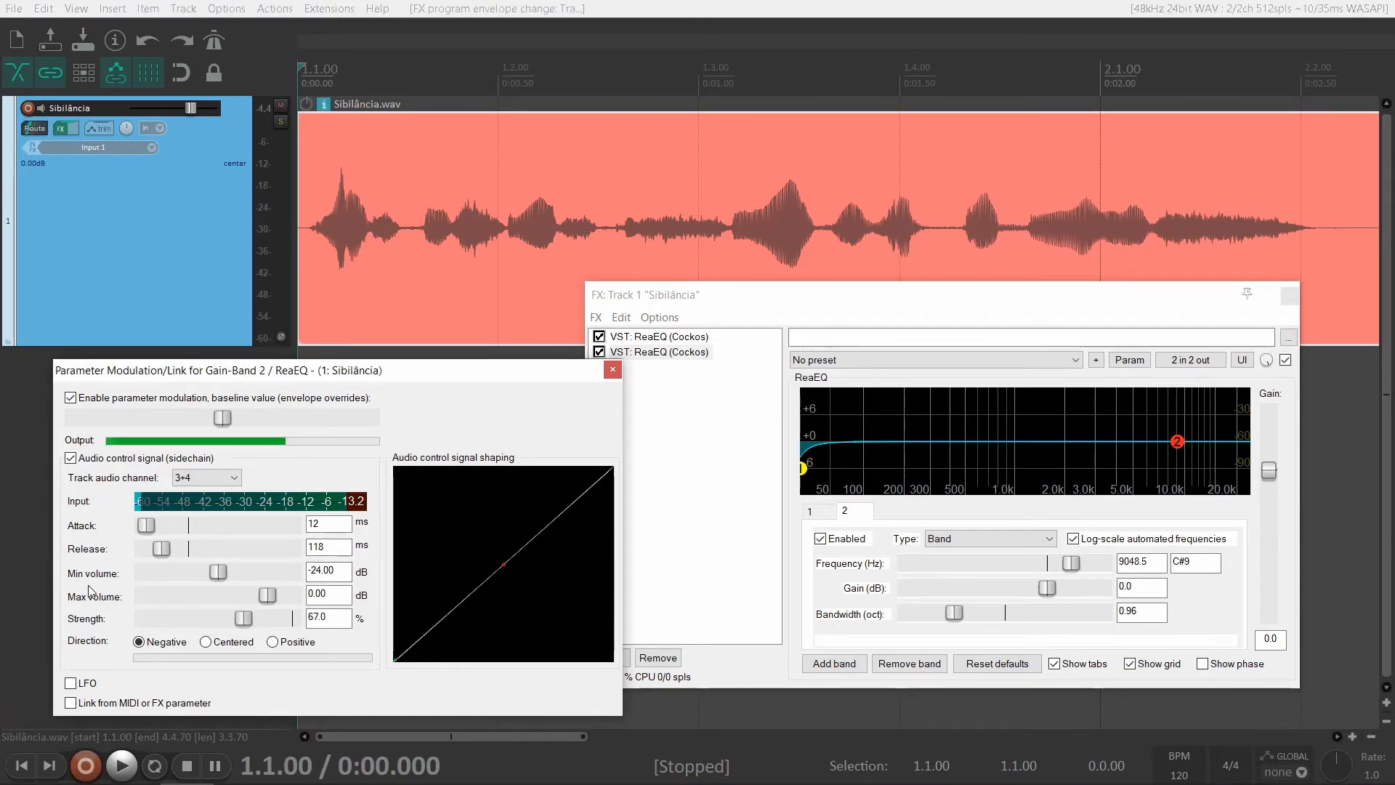
drag(218, 574, 205, 576)
key(space)
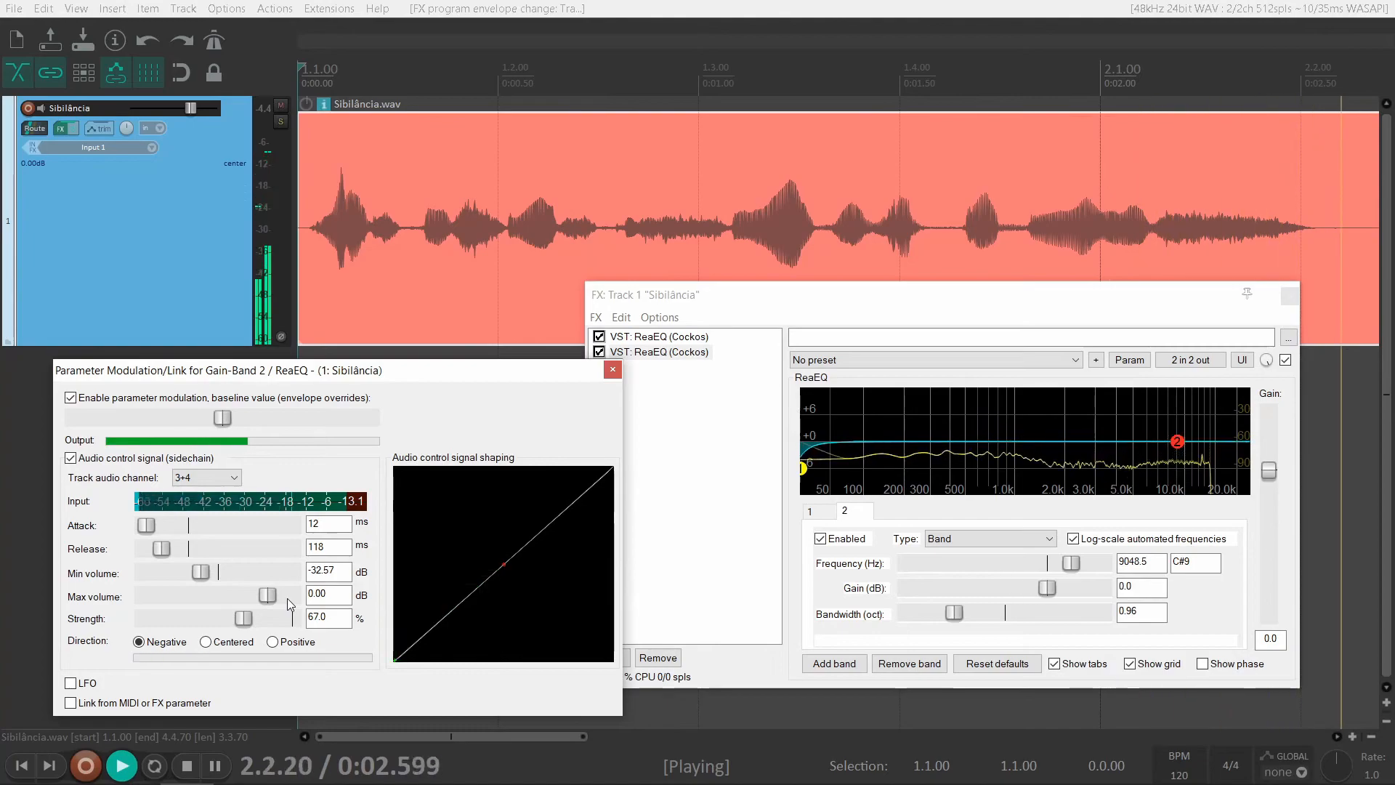
key(space)
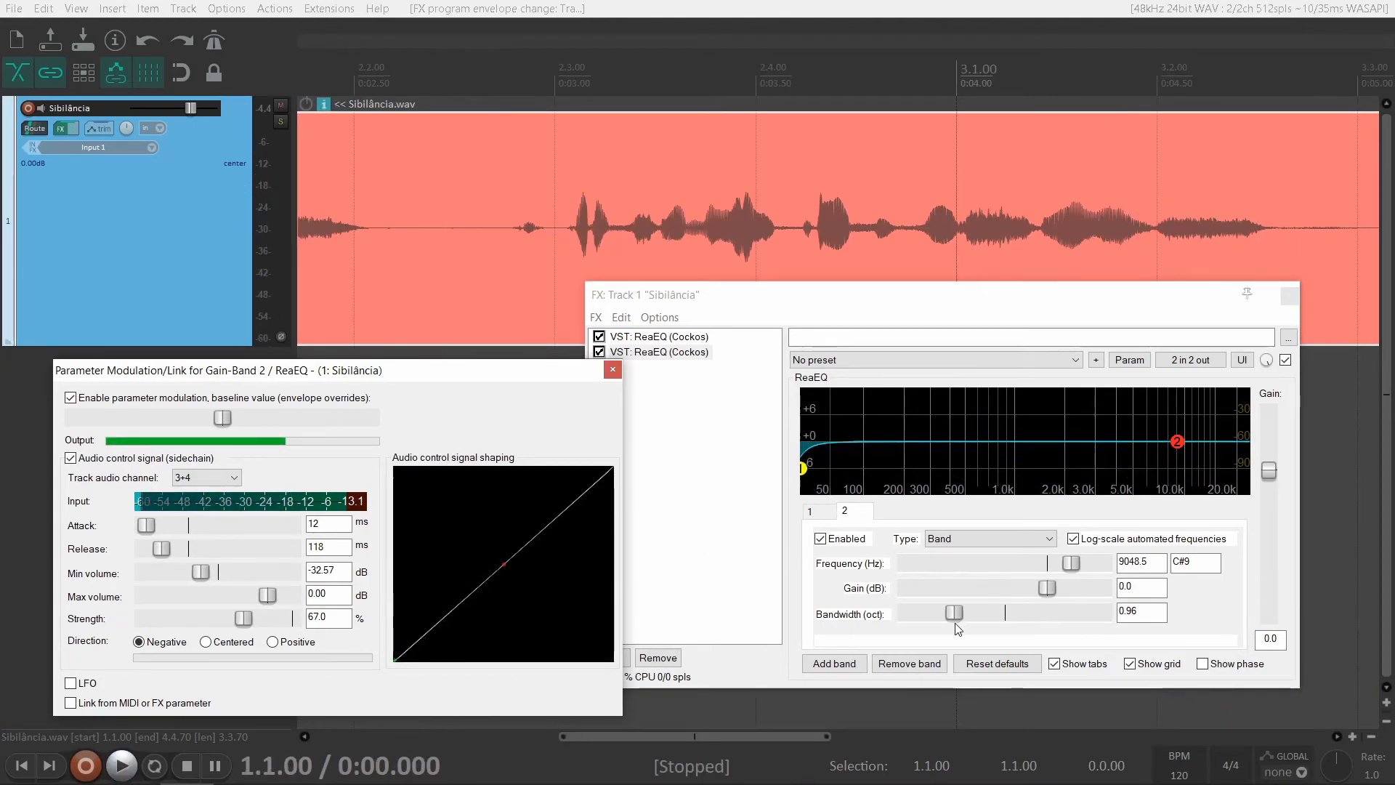
- Widen band 2 of the second ReaEQ to a bandwidth of 1.61 octaves and audition the vocal
drag(955, 616, 986, 633)
key(space)
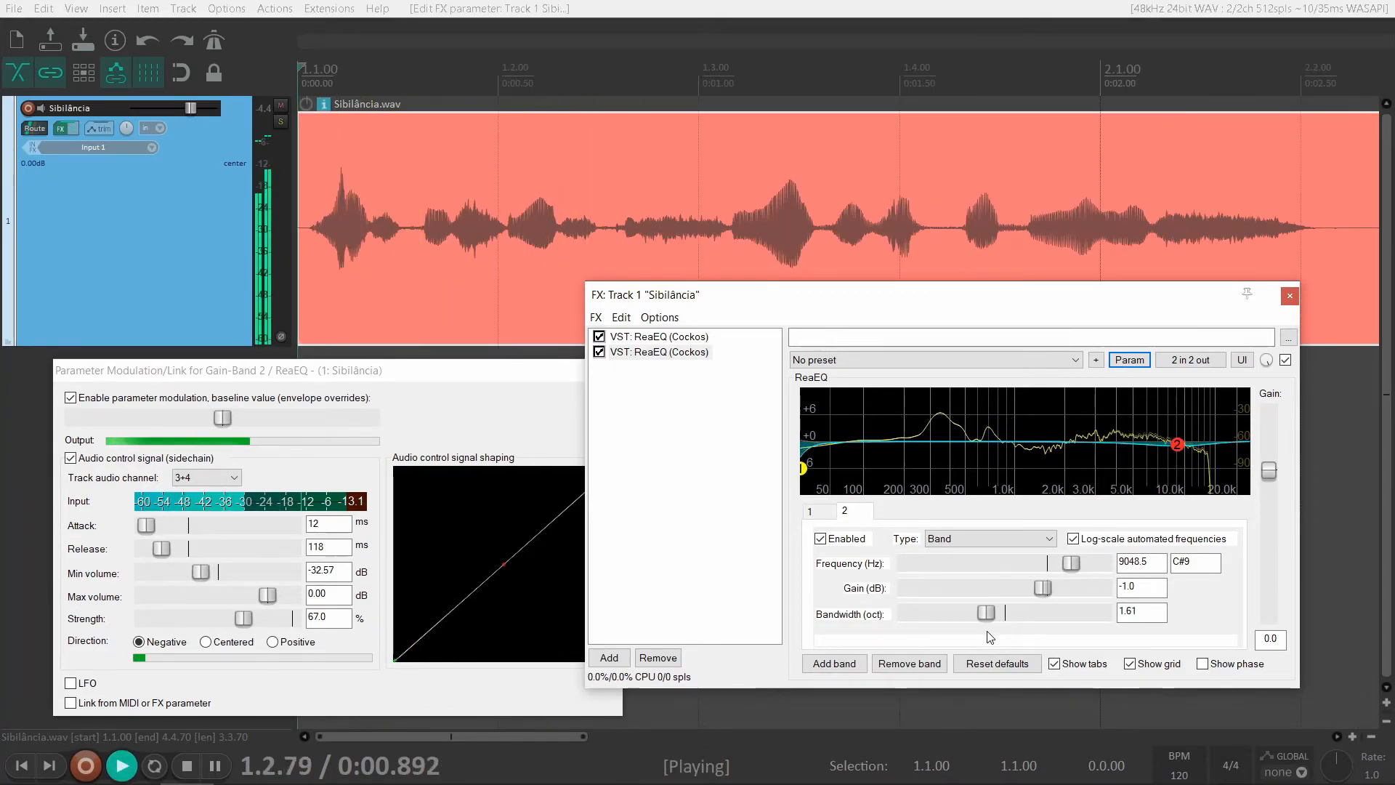
key(space)
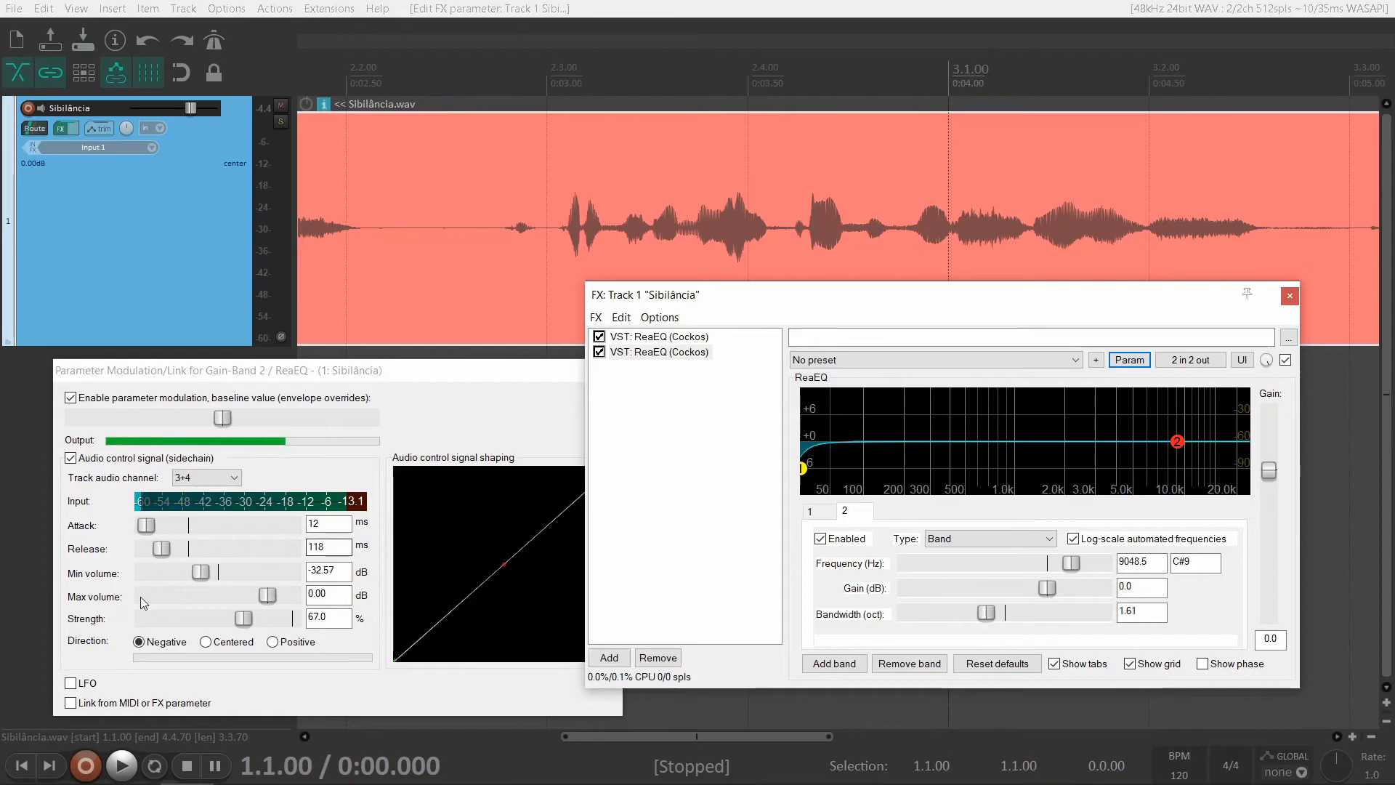
- Set the modulation strength to 71.4% and the minimum volume to -36.17 dB, and audition the vocal with both windows uncovered
drag(246, 622, 255, 625)
drag(207, 579, 199, 581)
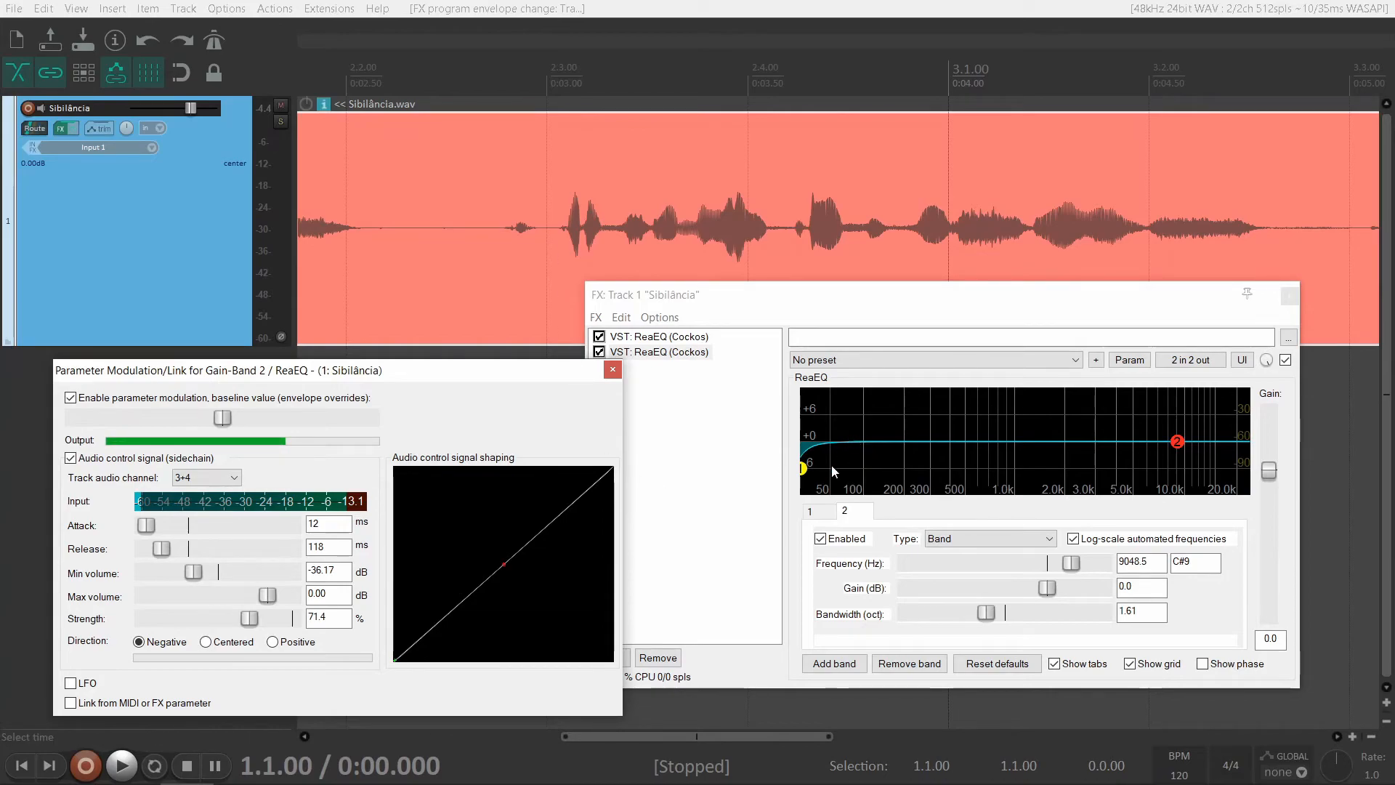
drag(946, 312, 987, 348)
key(space)
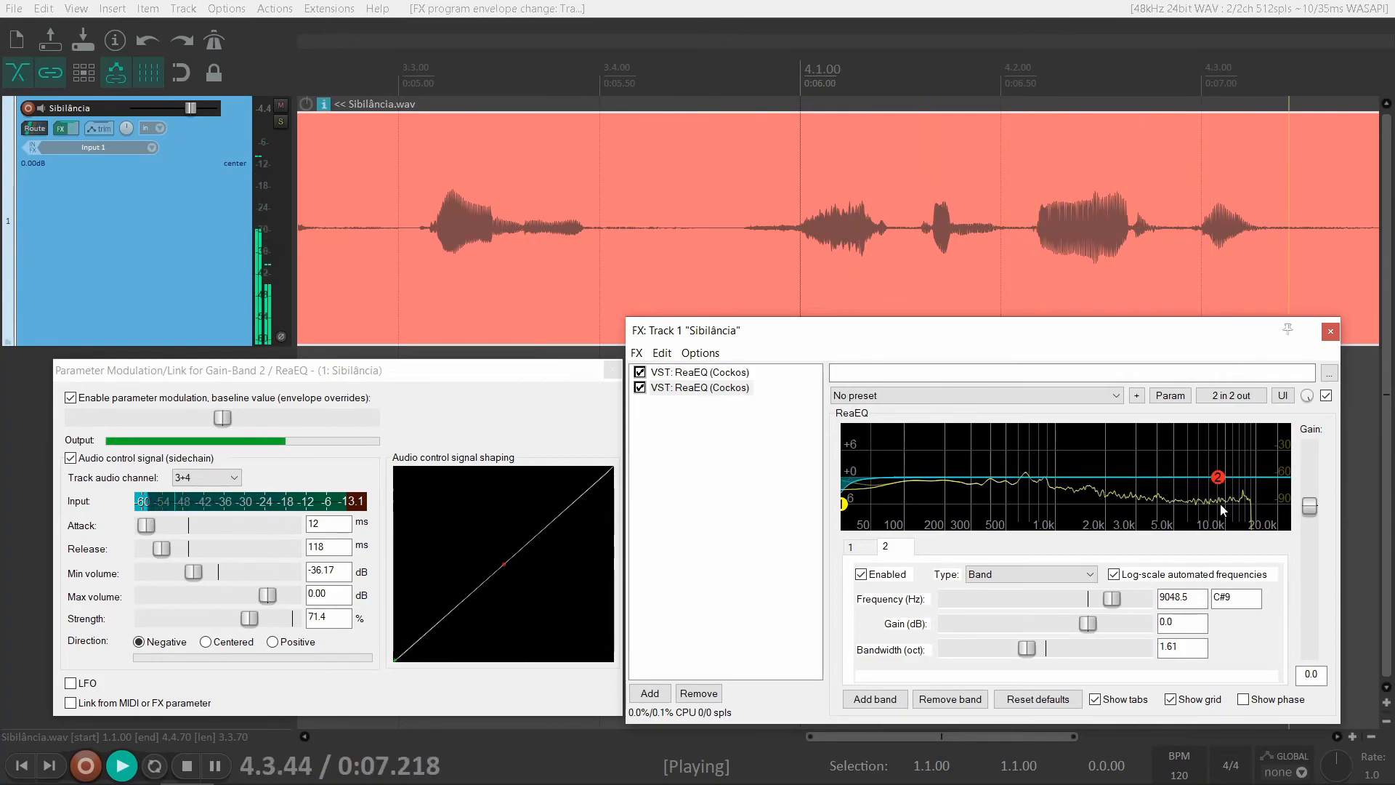
key(space)
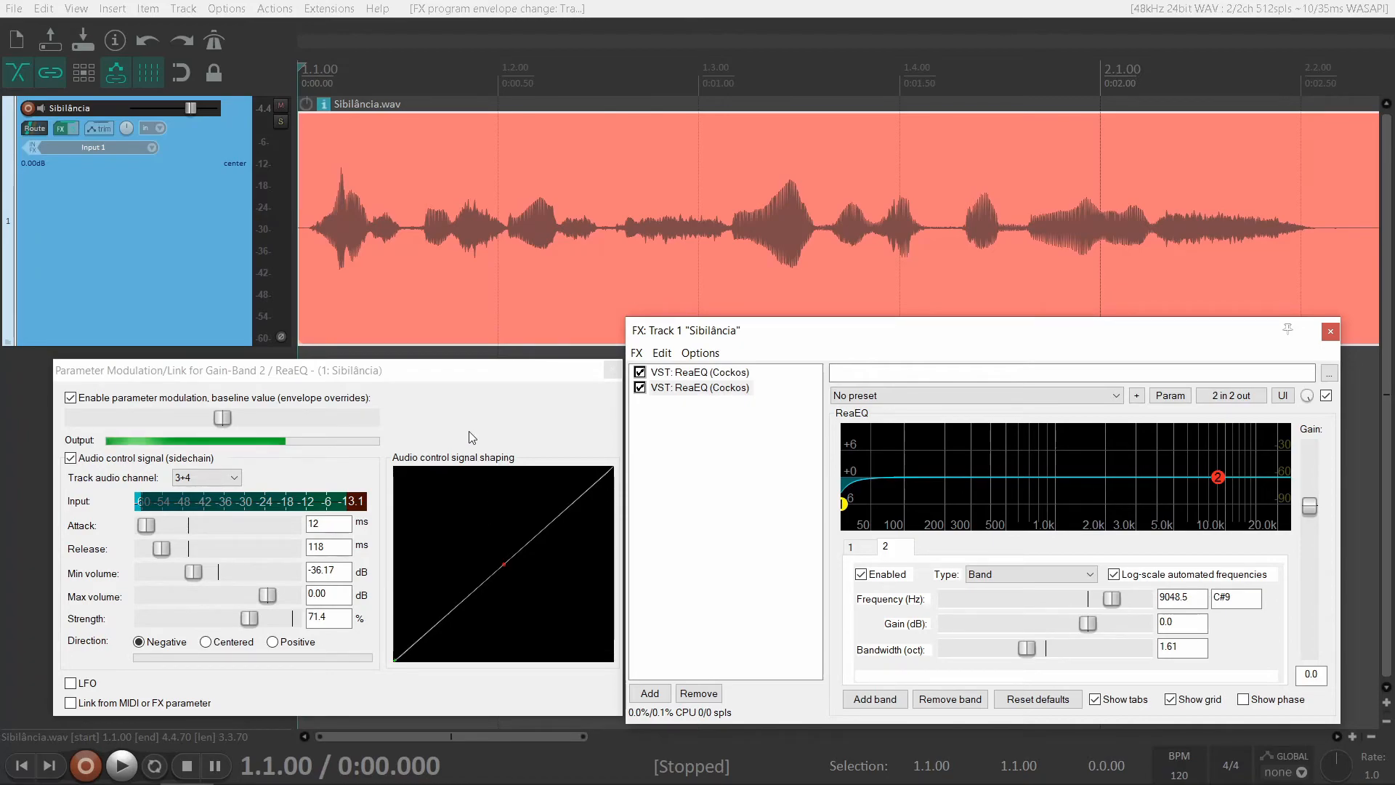
- Remove all effects from the Sibilância track and close its empty FX chain window
right_click(60, 129)
click(91, 175)
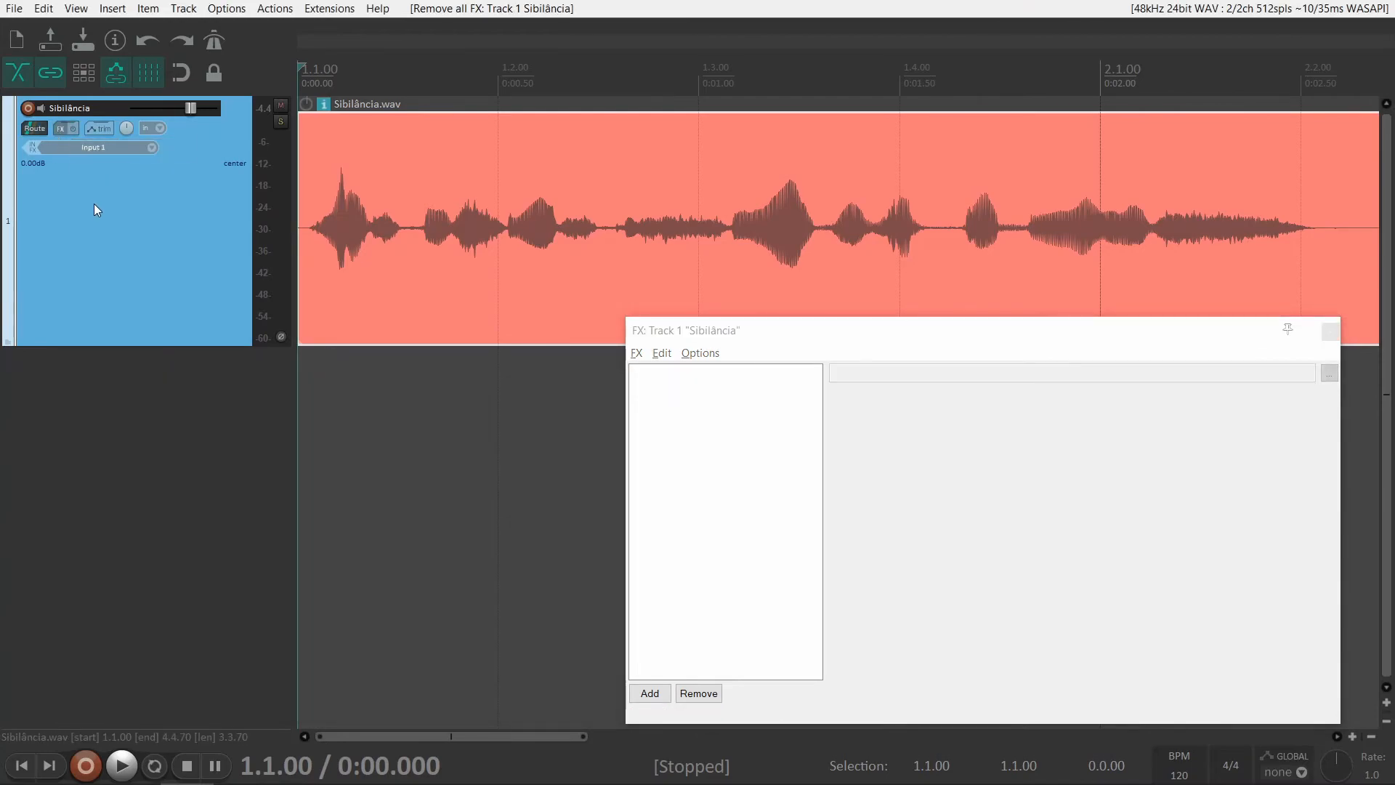
click(1330, 331)
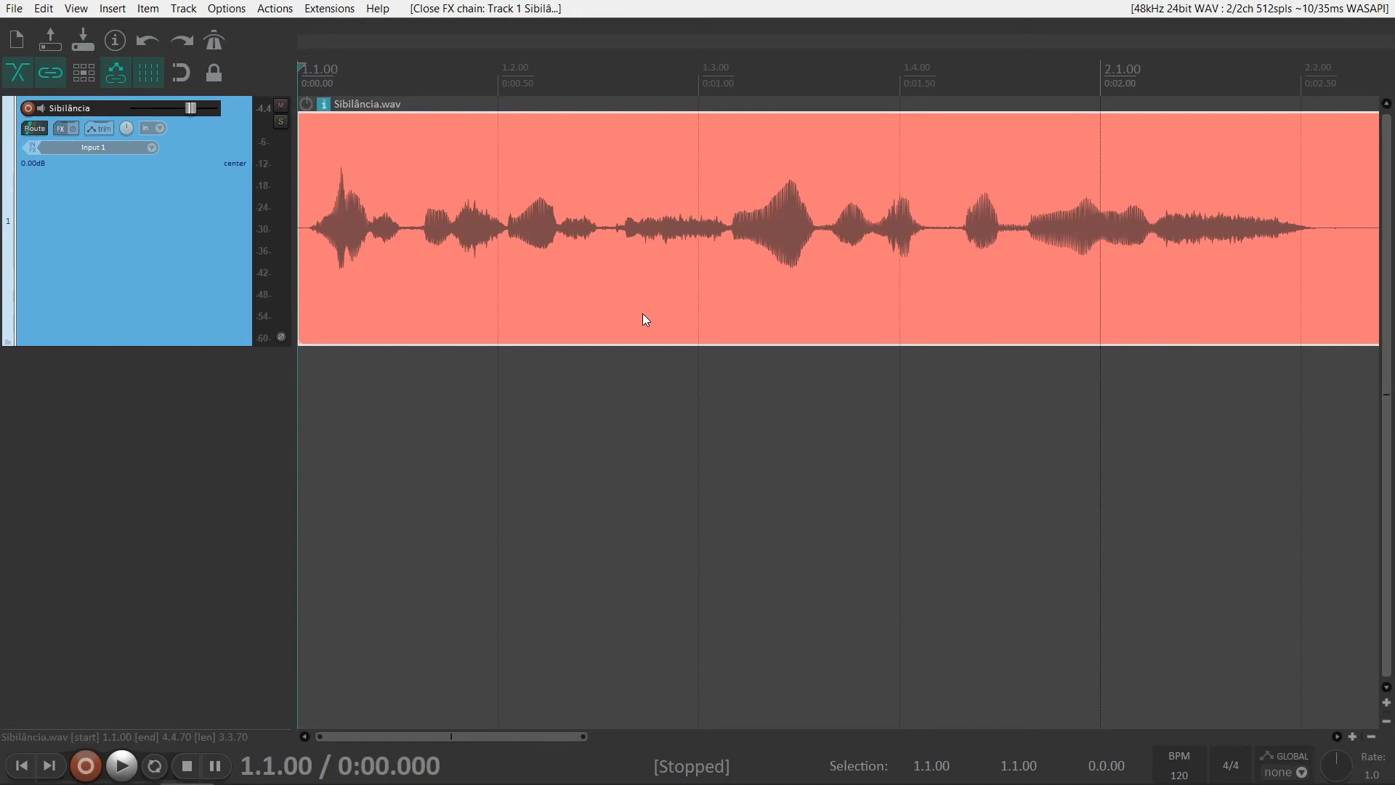
- Show the Volume (Pre-FX) envelope for the Sibilância track
click(88, 130)
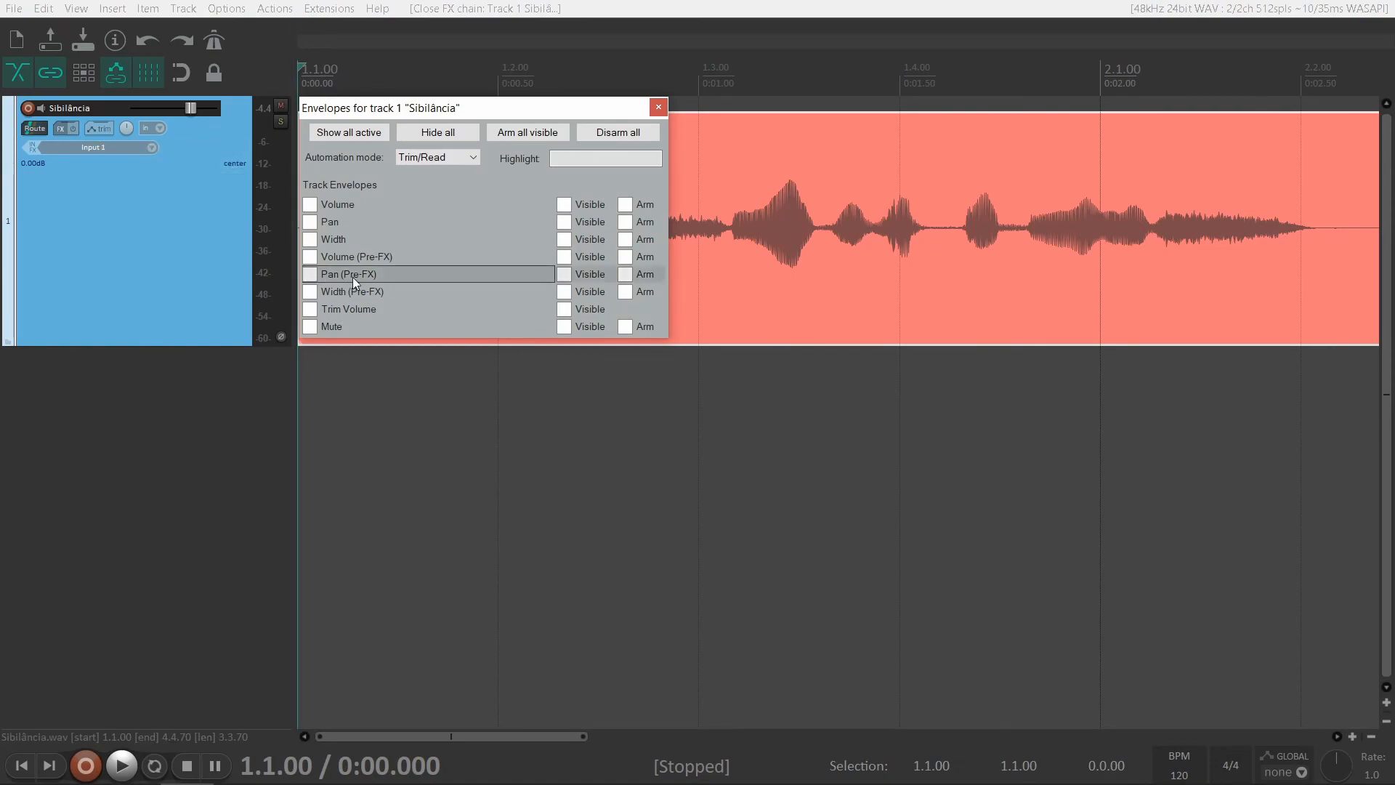
click(324, 256)
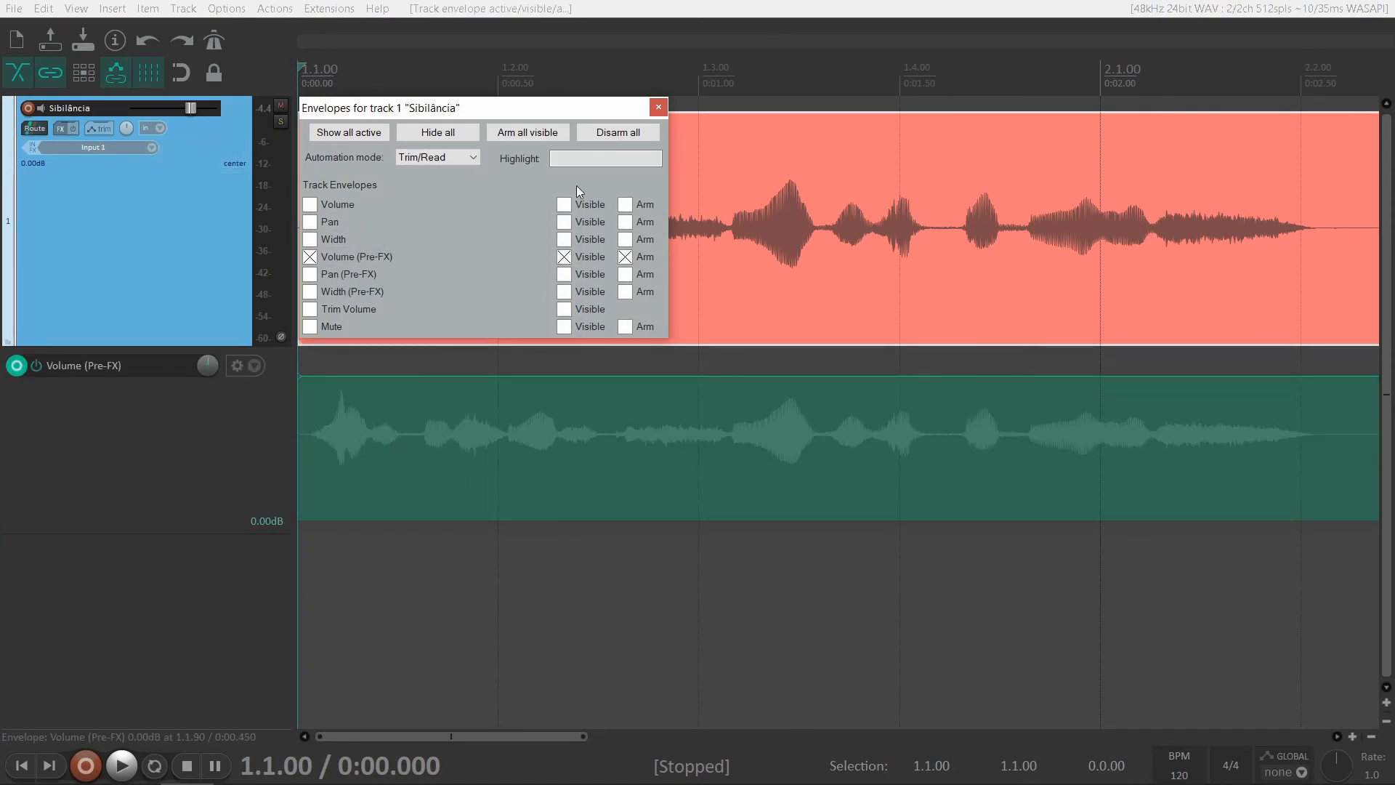
- Close the envelopes window, create an automation item from 2.1.26 to just past 2.2.00 on Volume (Pre-FX), and lower it to about -10.6 dB
click(659, 106)
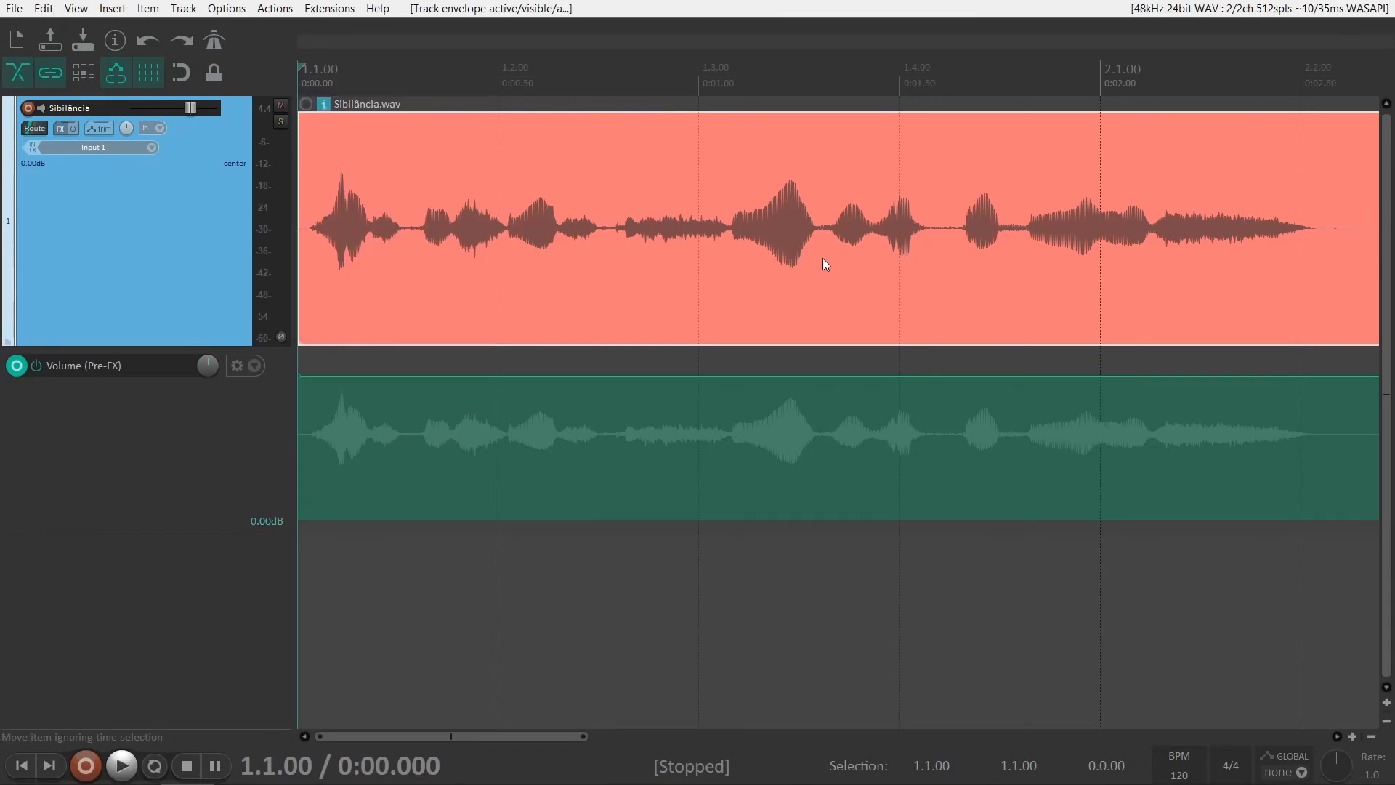
scroll(788, 270, down, 5)
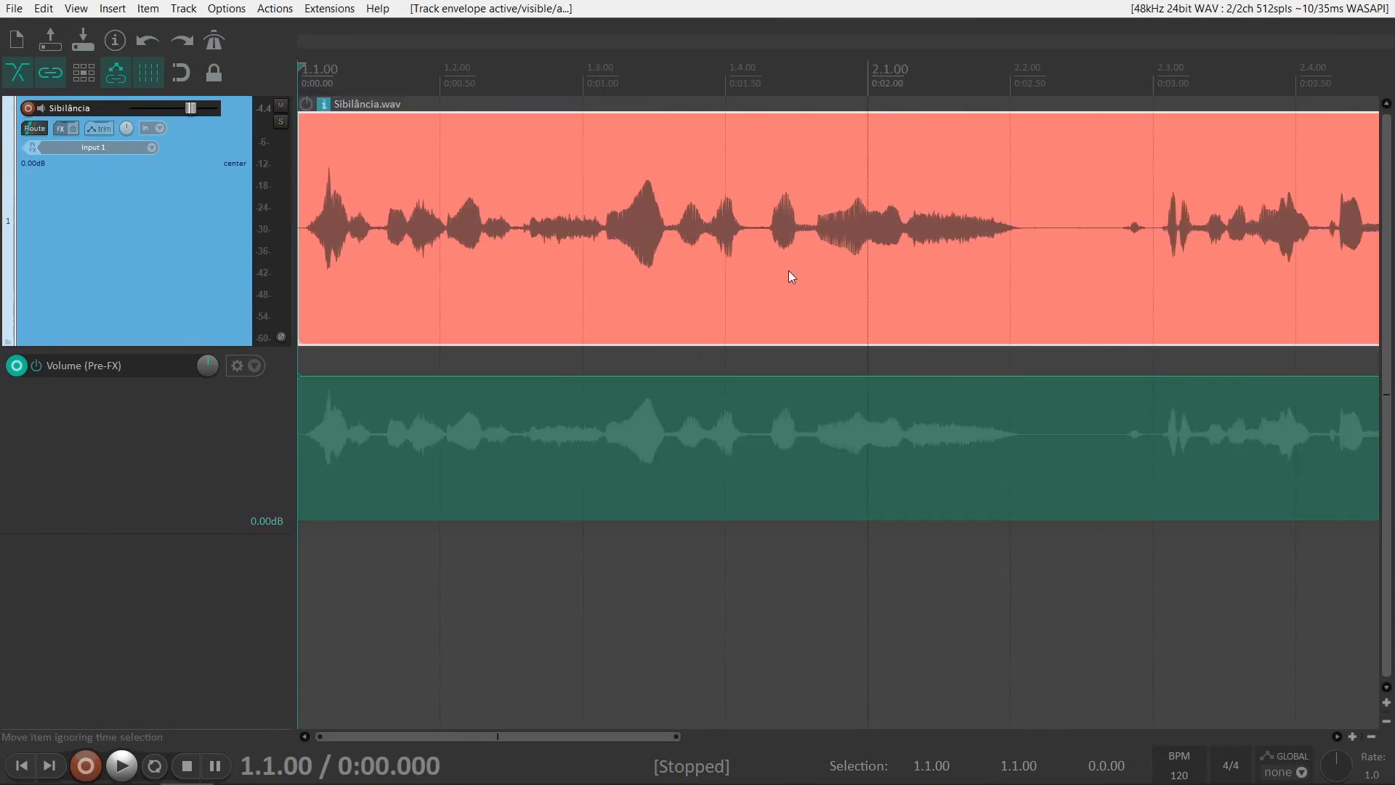
click(604, 225)
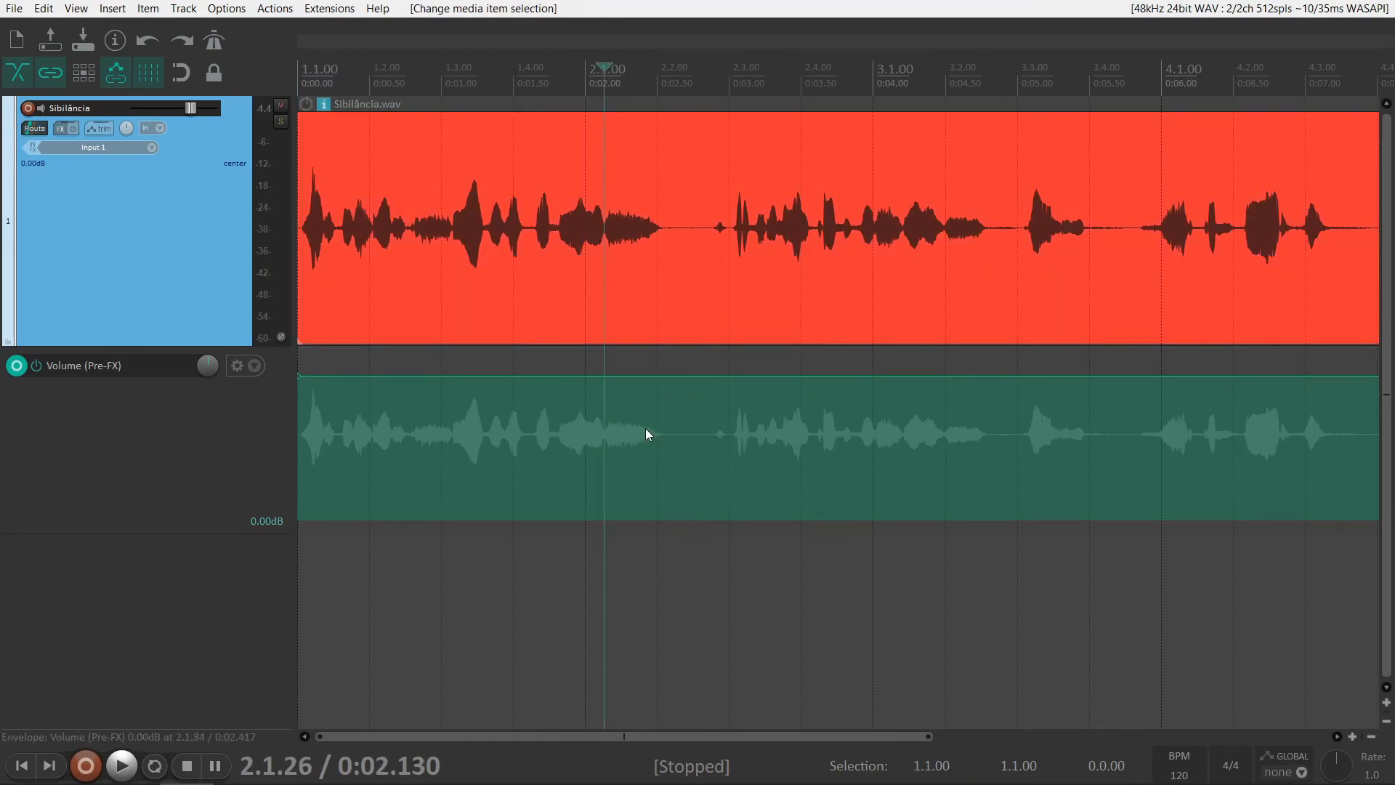
scroll(648, 426, up, 4)
scroll(879, 455, down, 2)
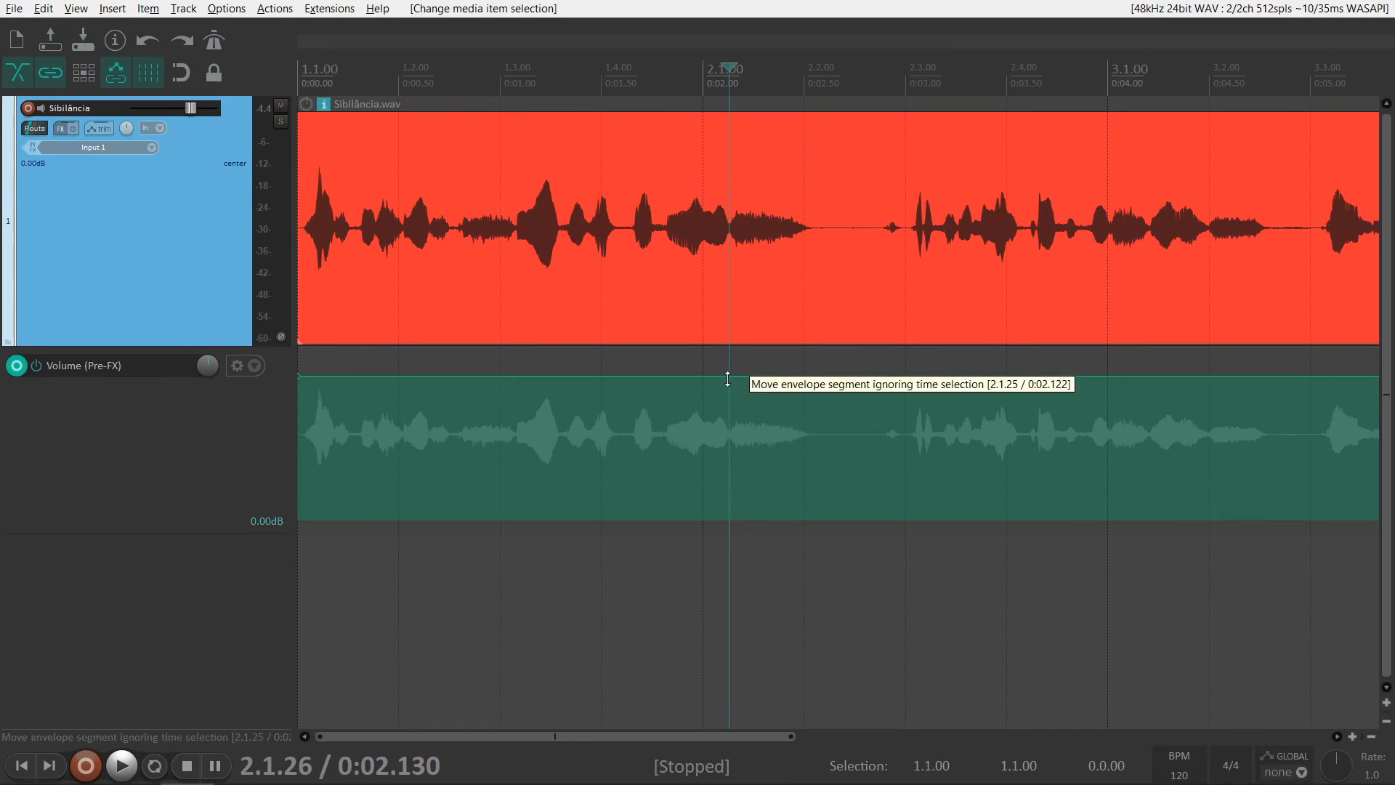
drag(733, 398, 816, 420)
drag(772, 375, 773, 419)
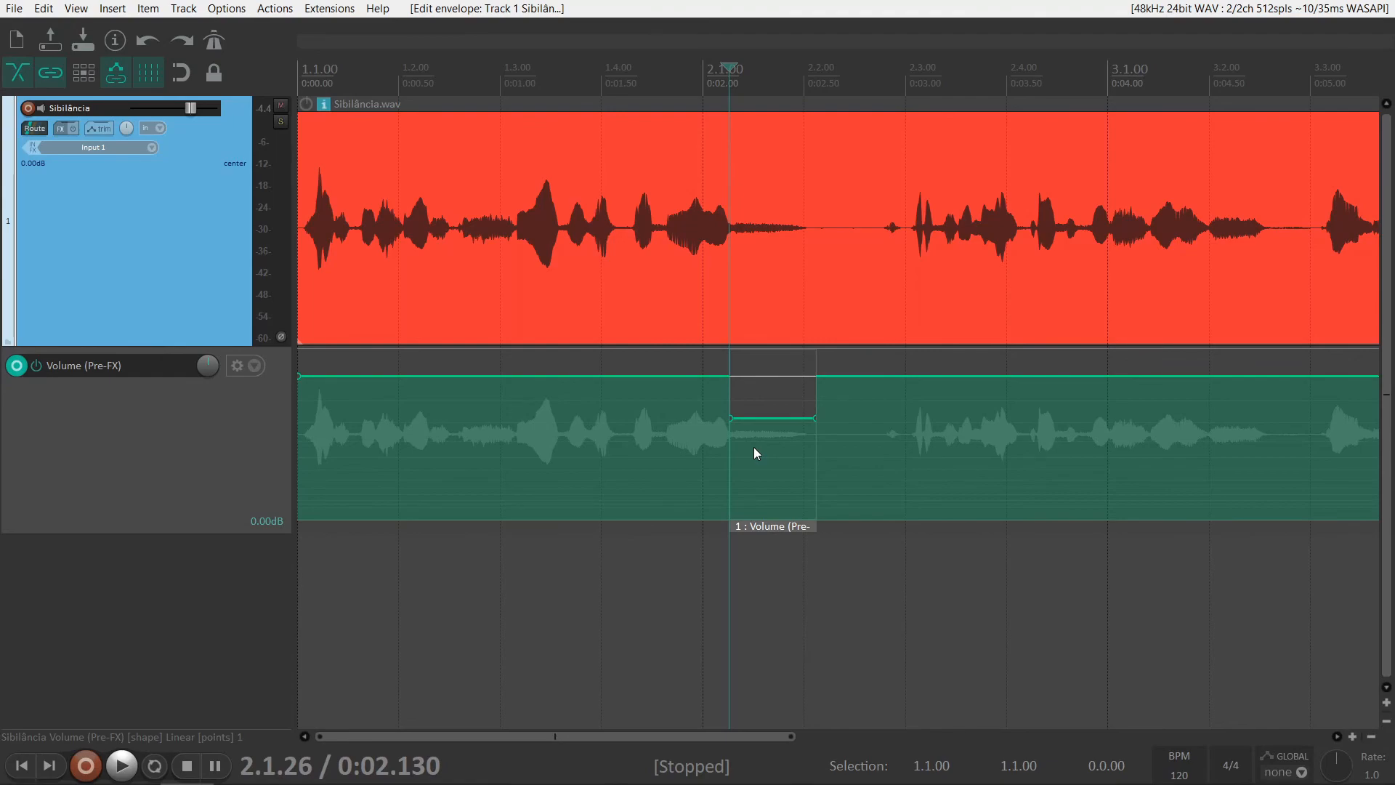
- Audition the vocal from 1.1.75 toward the attenuated sibilant
click(374, 109)
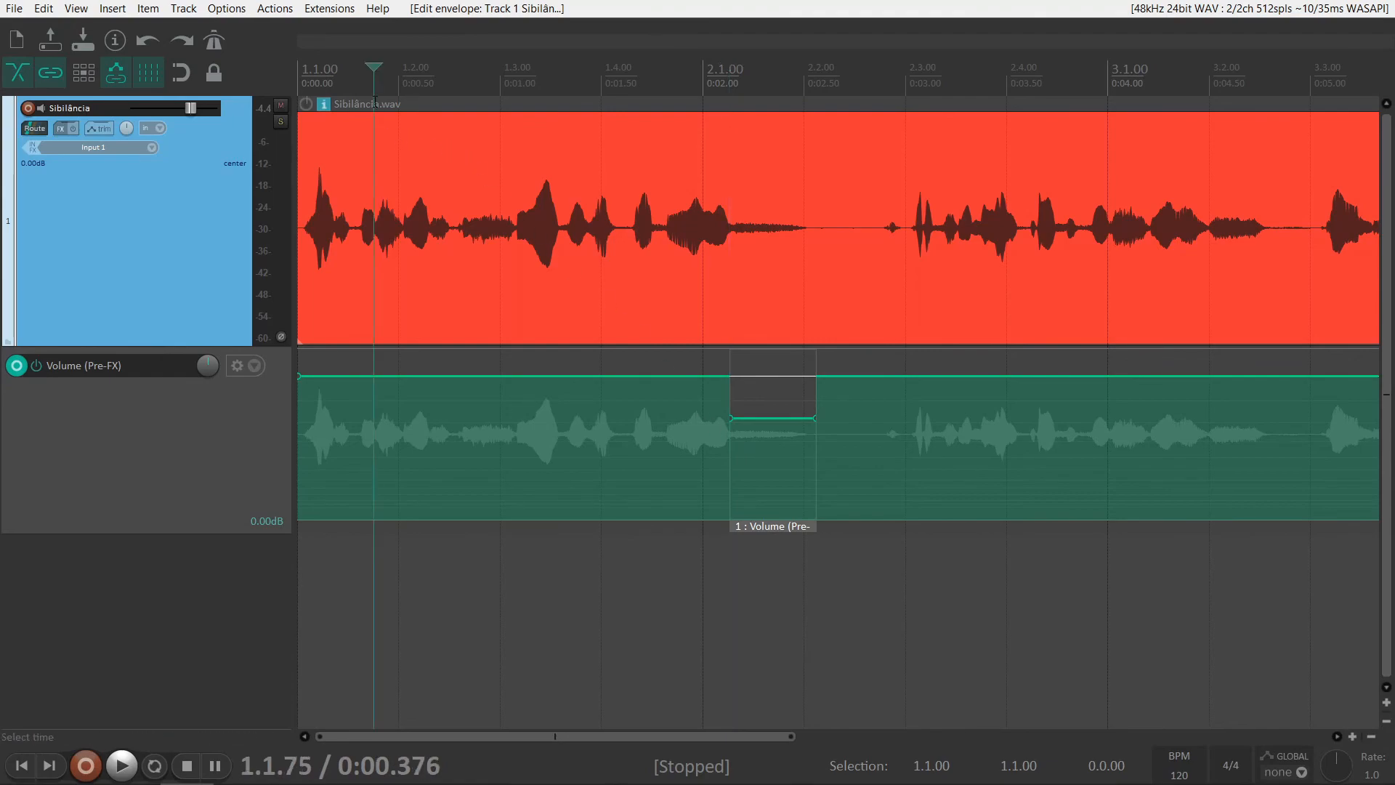
key(space)
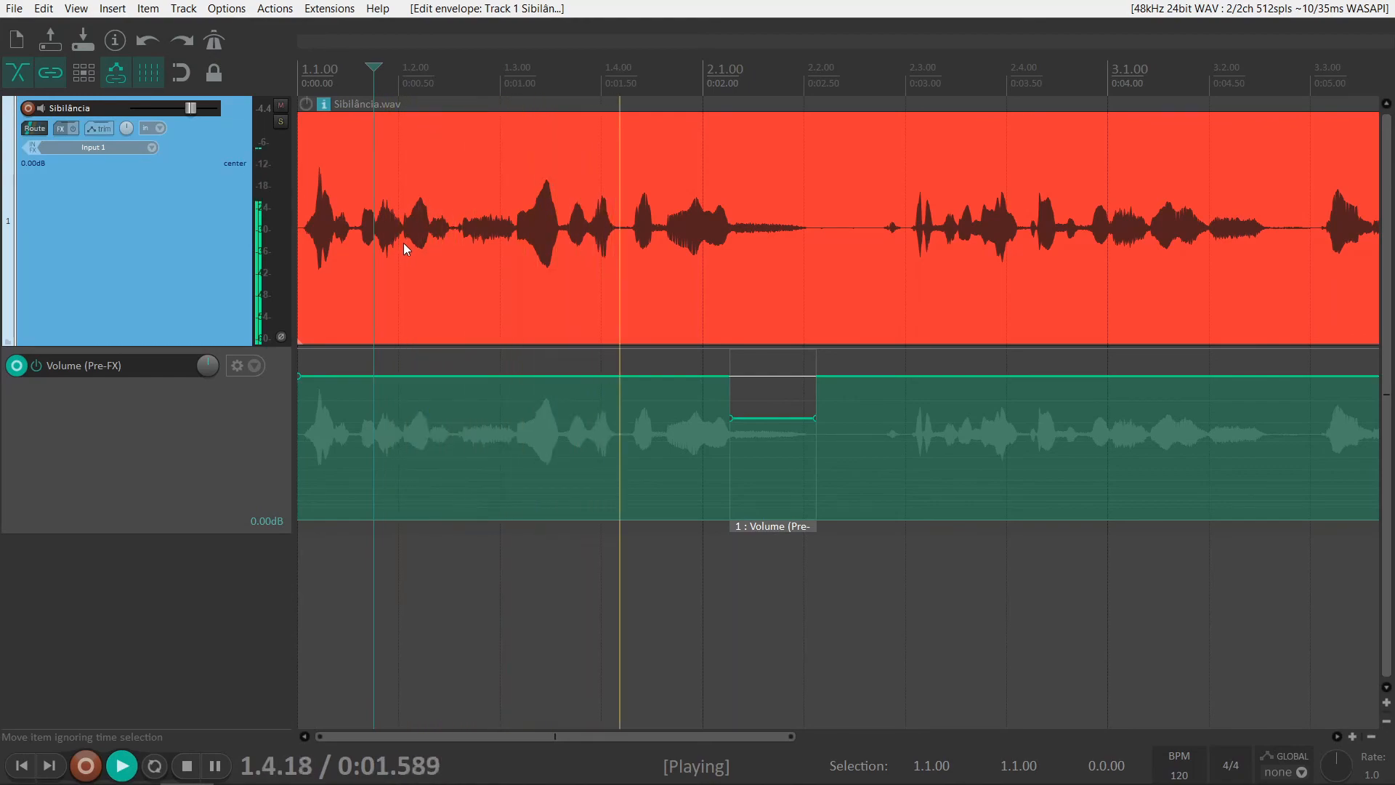
key(space)
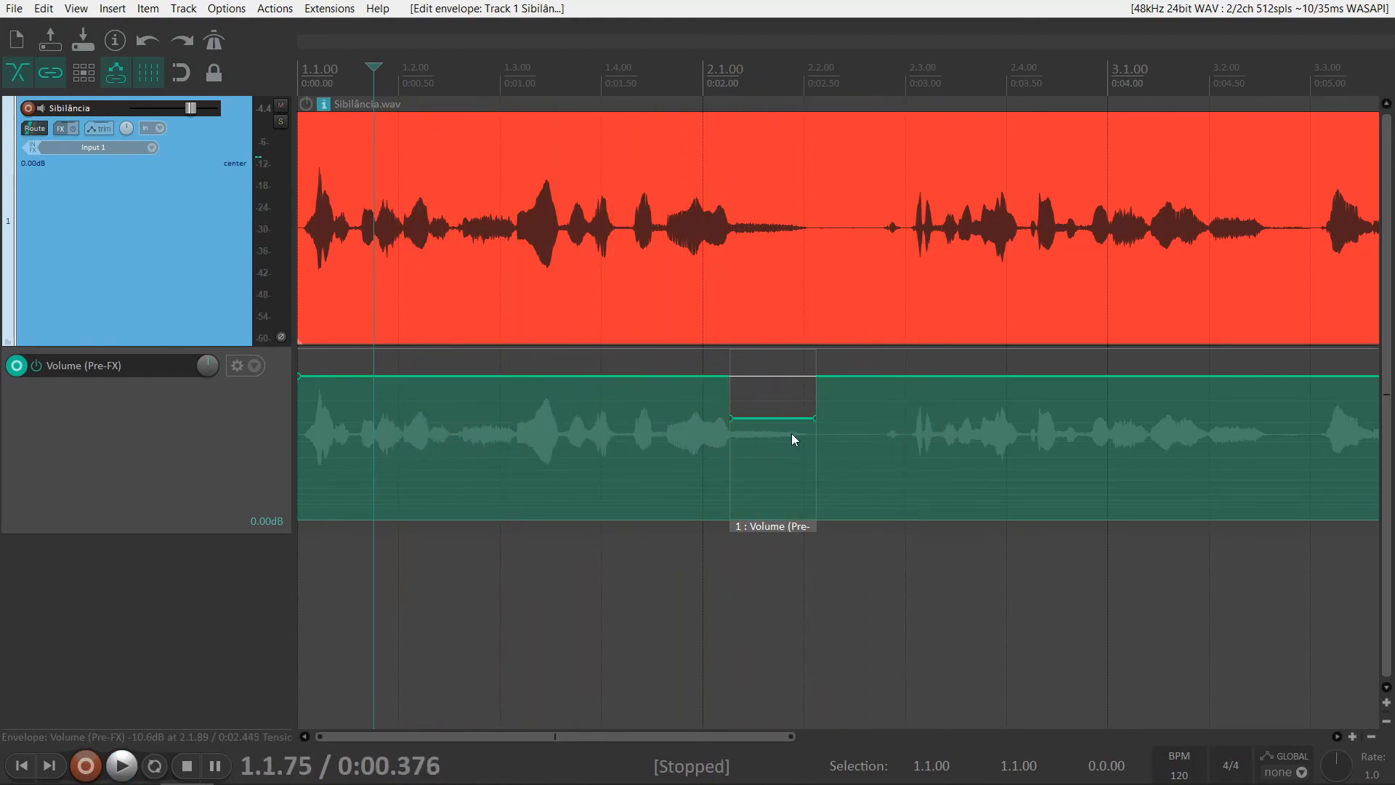
- Audition the automation item at about -23 dB, and raise it back to a milder cut slightly deeper than -10.6 dB
drag(788, 419, 791, 463)
key(space)
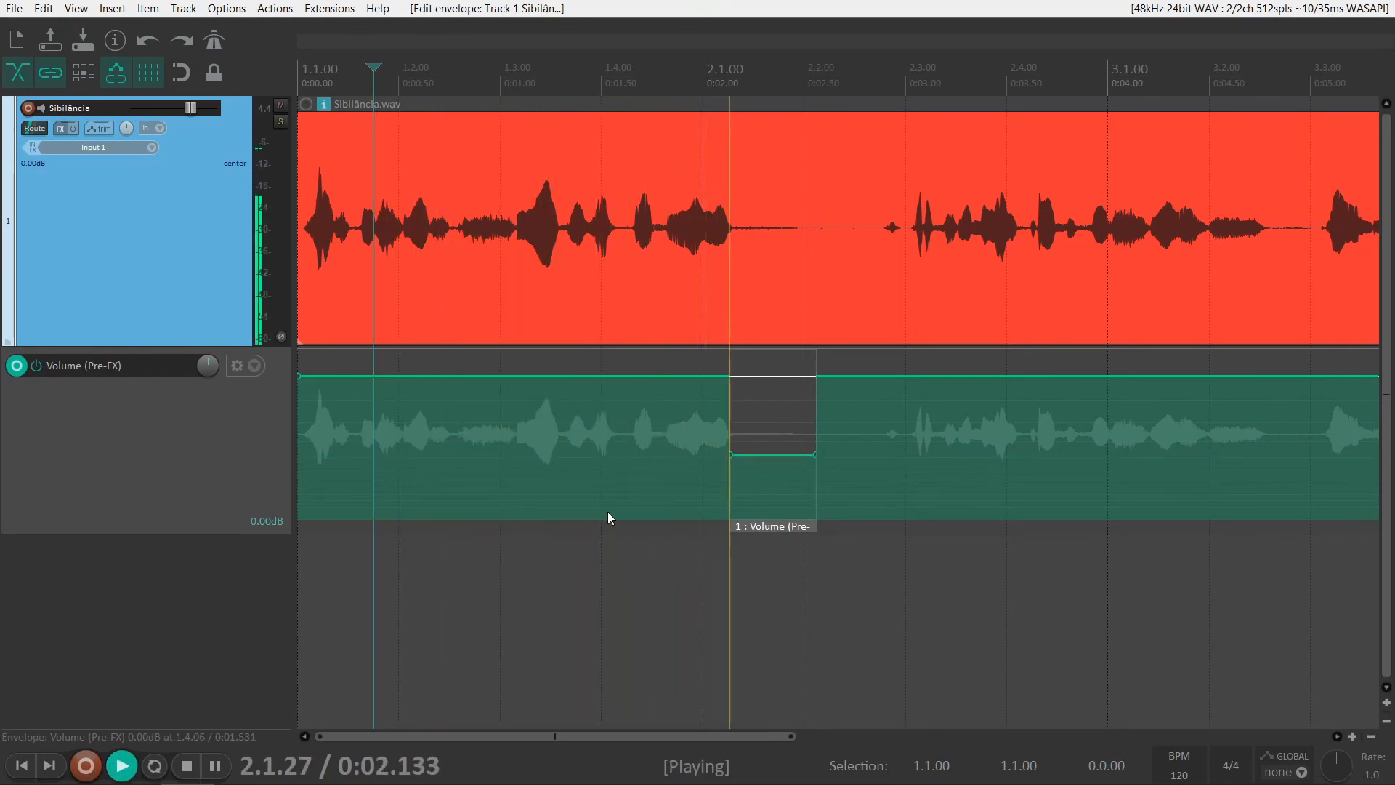
key(space)
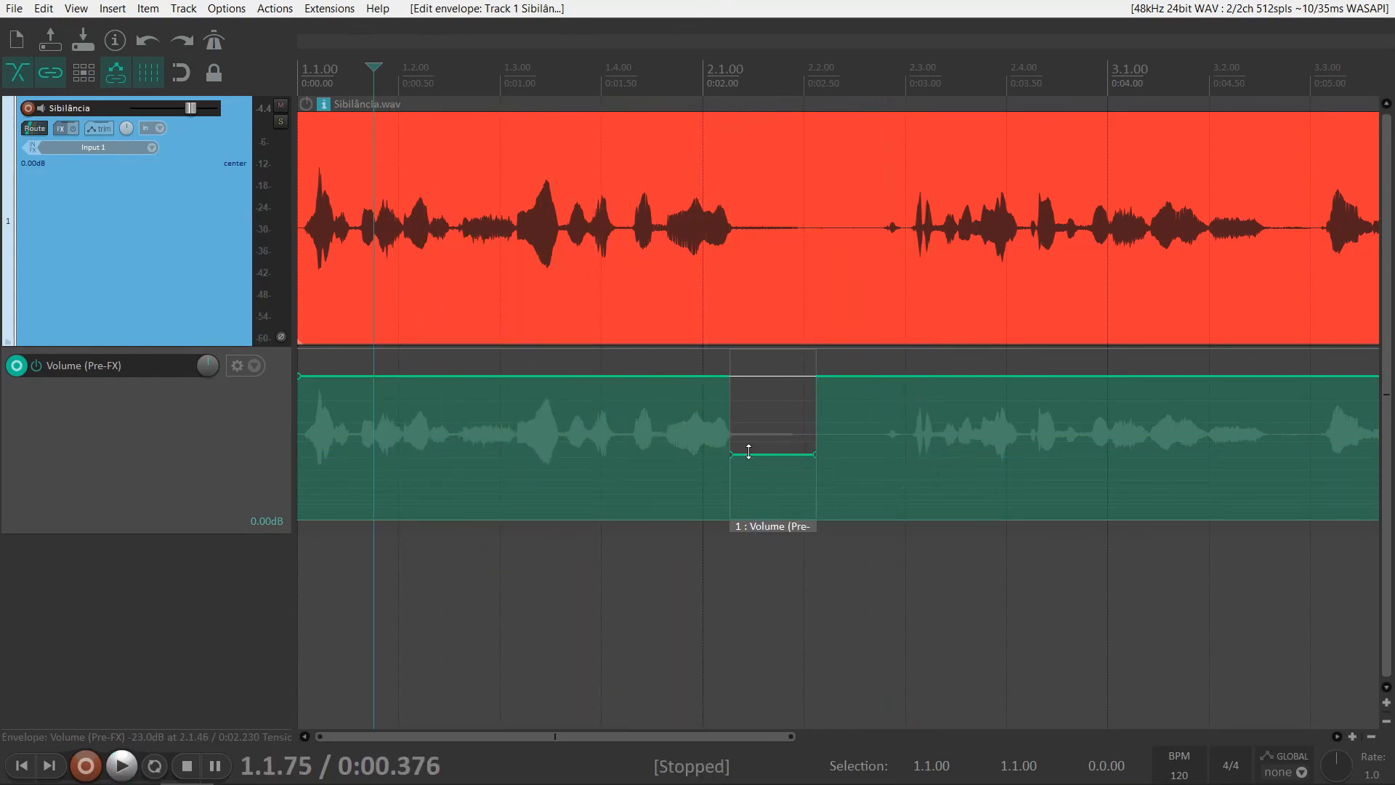
drag(743, 455, 750, 417)
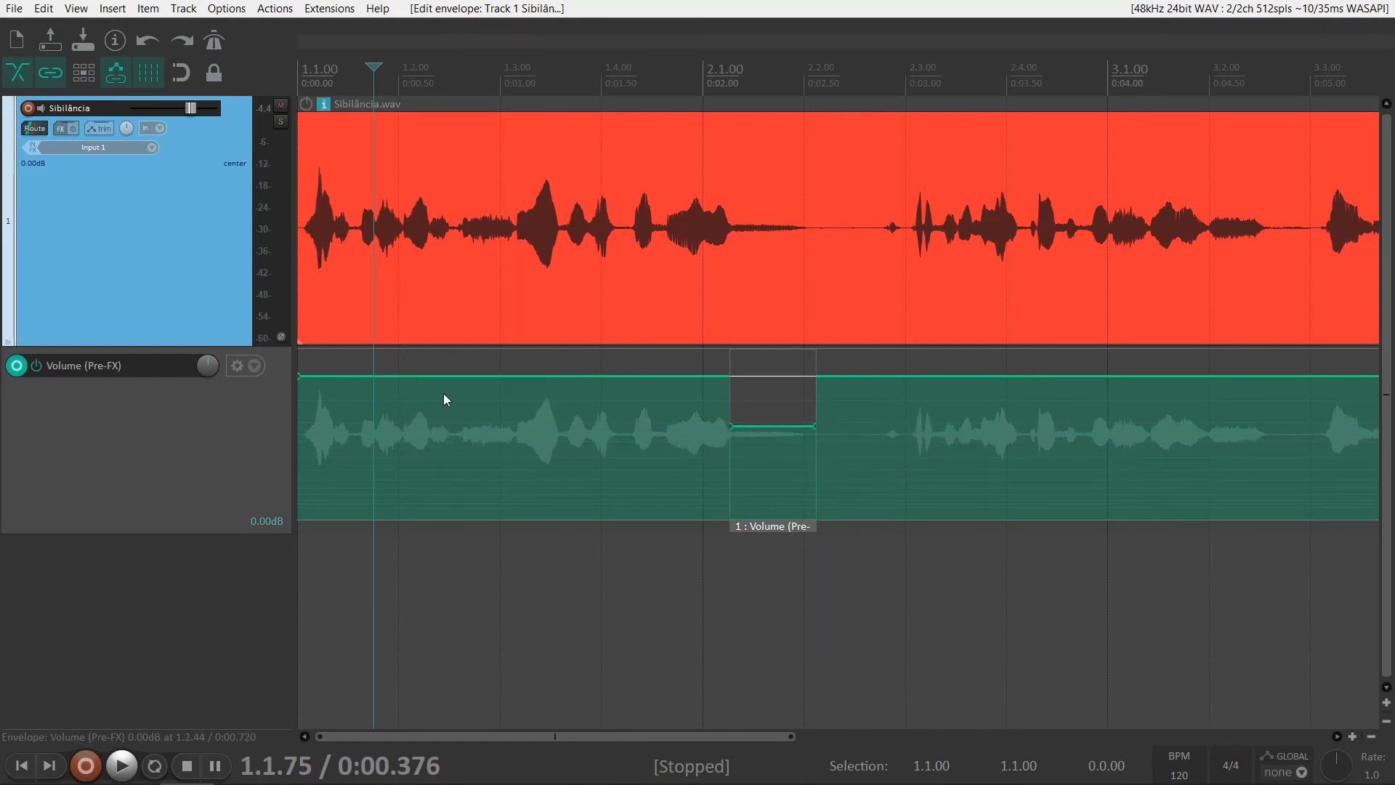
- Try a freehand-drawn dip to about -4.6 dB on the Volume (Pre-FX) envelope over the sibilant around 1.3.00
drag(458, 391, 517, 395)
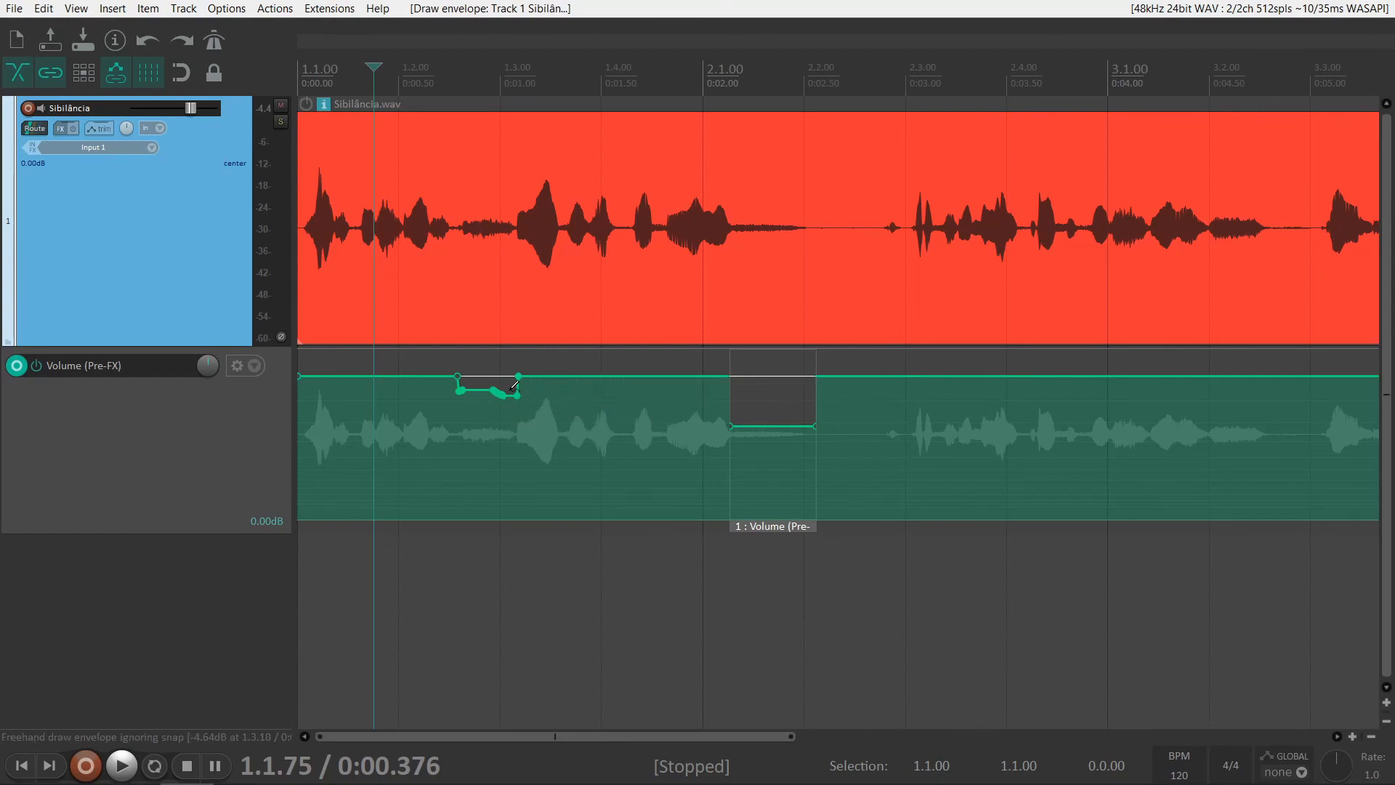
key(ctrl+z)
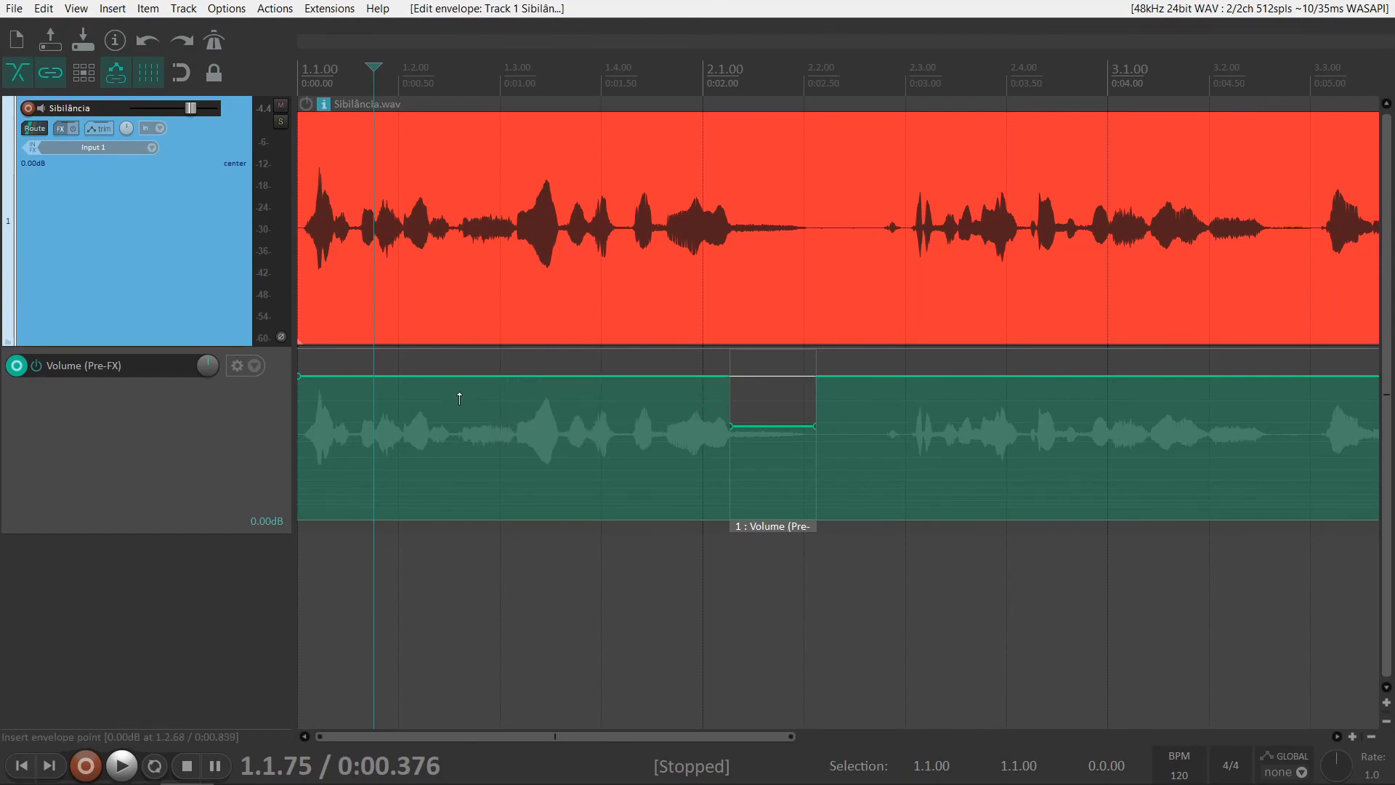
- Add four envelope points around the sibilant near 1.3.00, ending at about 1.3.40, and lower the segment between the middle two to form a sloped dip
click(445, 376)
click(462, 375)
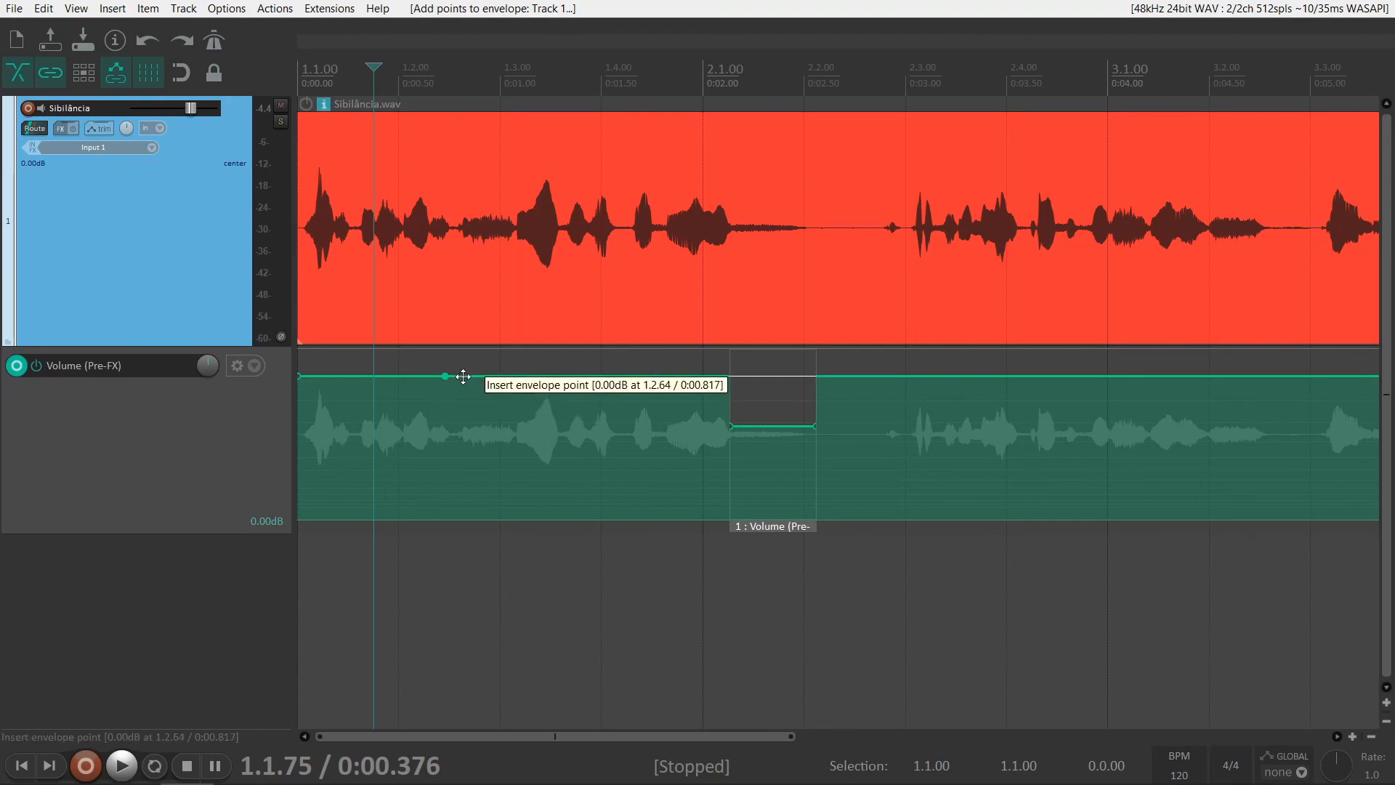
click(522, 376)
click(540, 375)
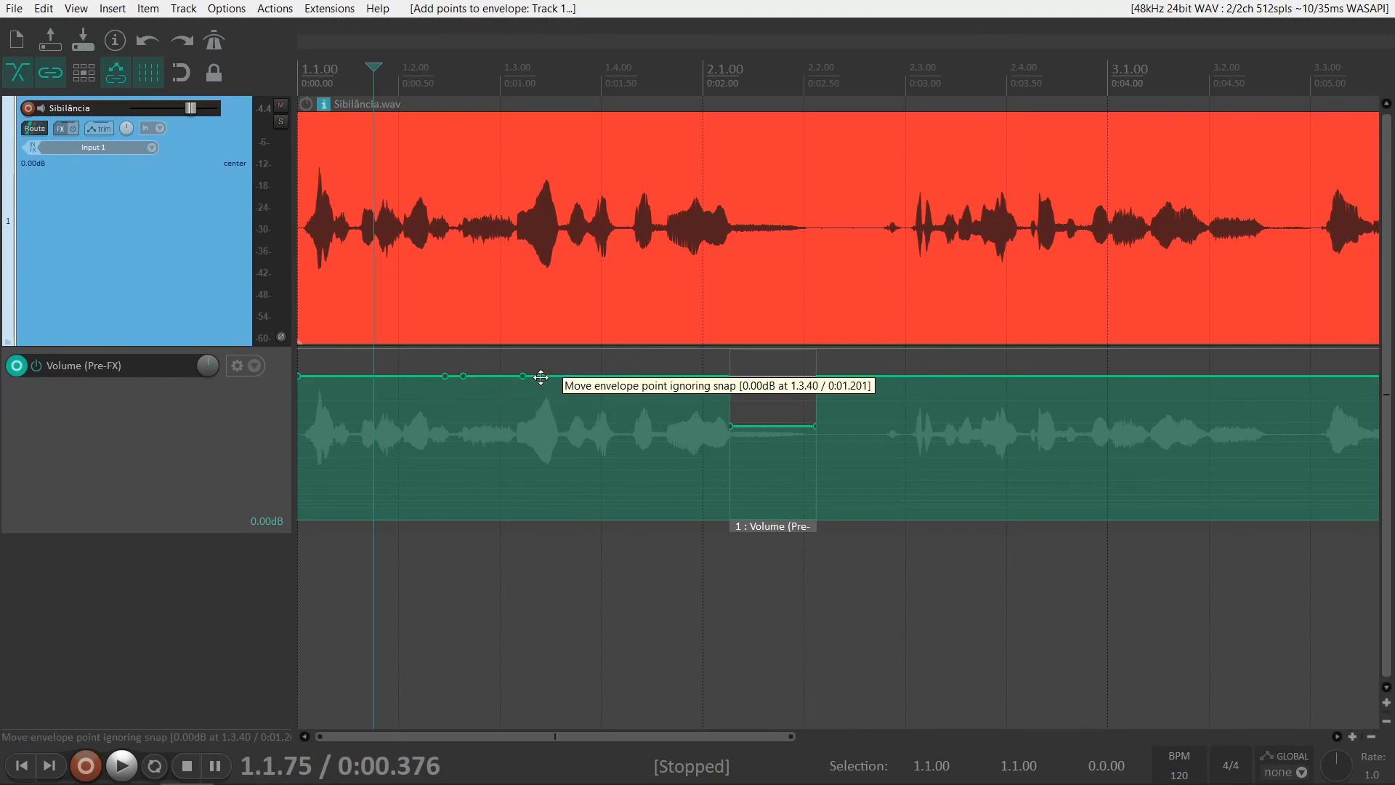
drag(488, 375, 488, 403)
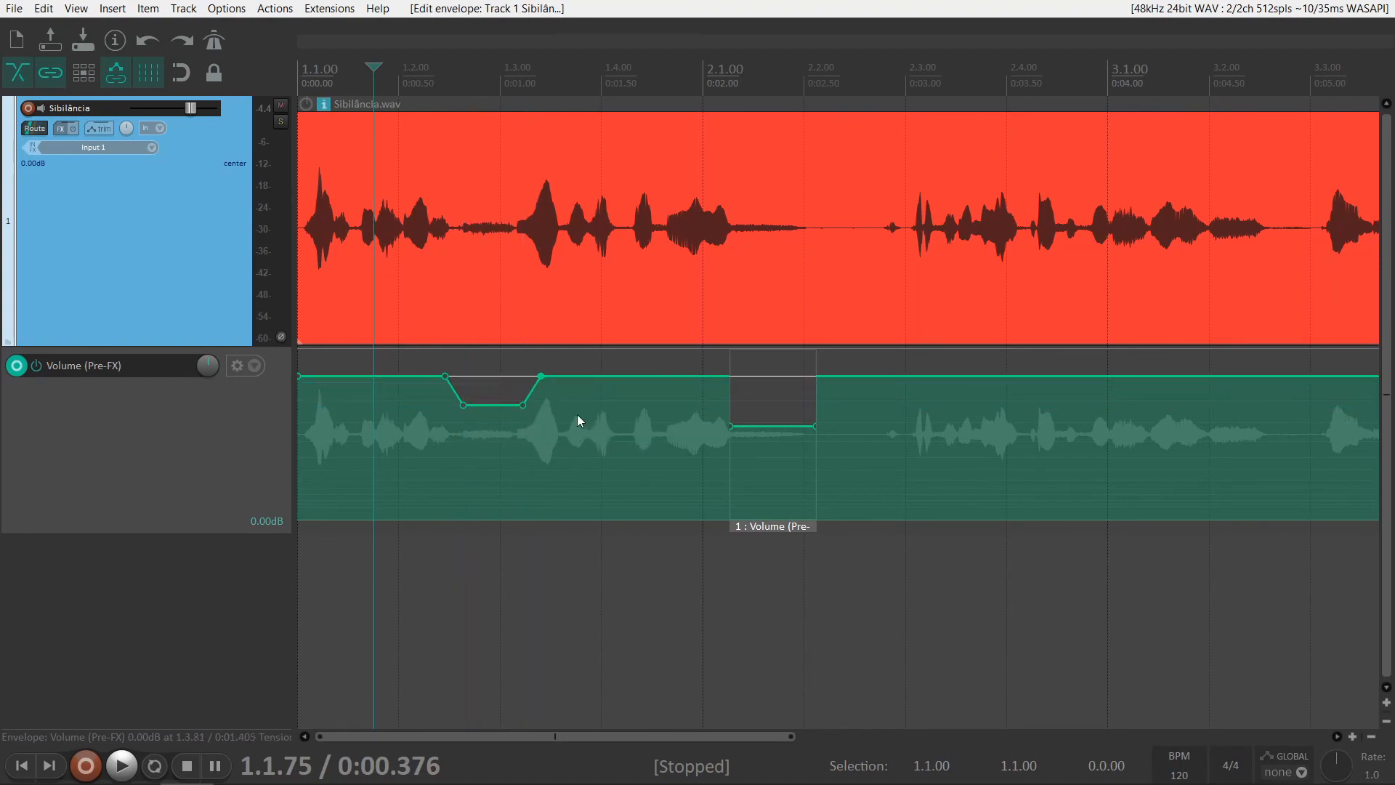